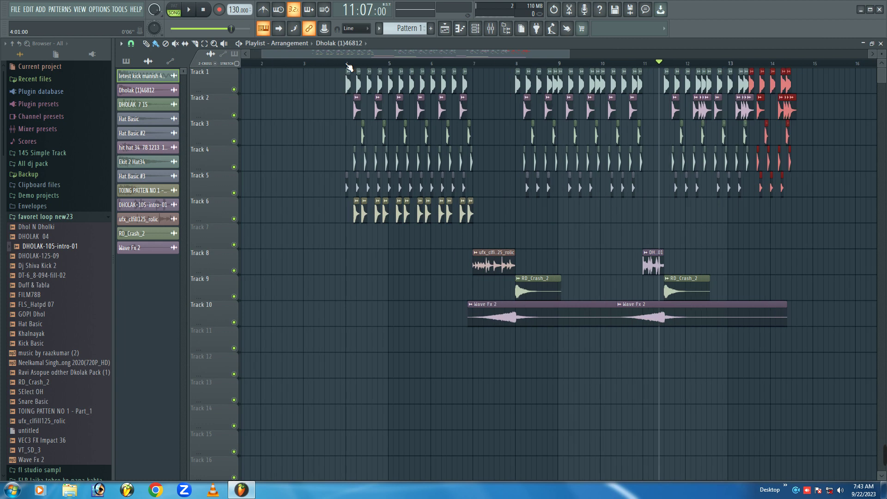
Set the playback position to 3:16, just before the first drum clips at bar 4
scroll(349, 67, "up", 4)
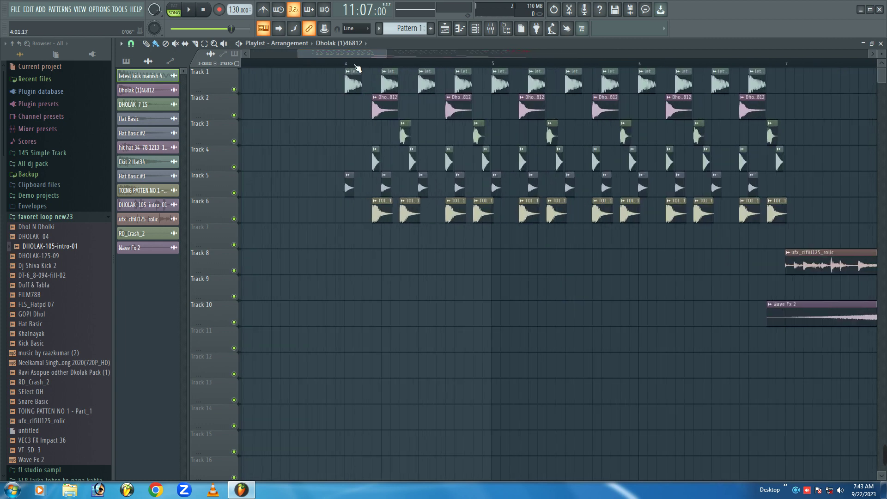
scroll(350, 67, "up", 2)
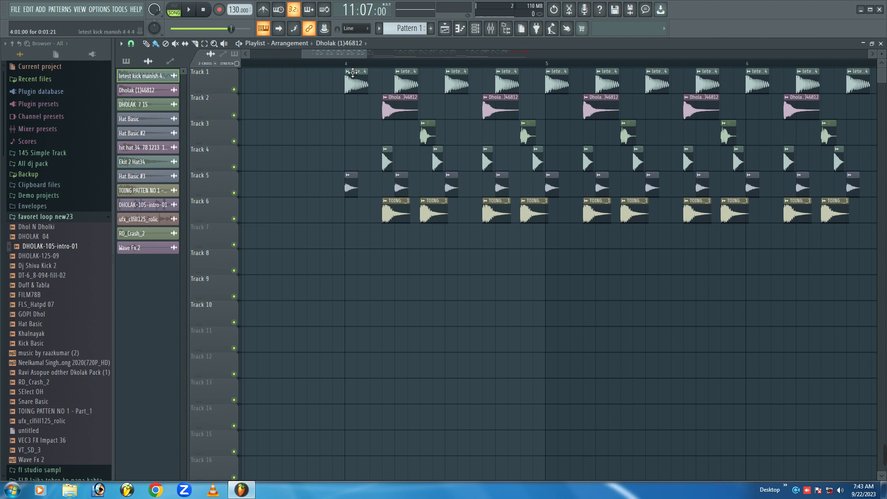
left_click_drag(367, 53, 397, 52)
left_click(308, 65)
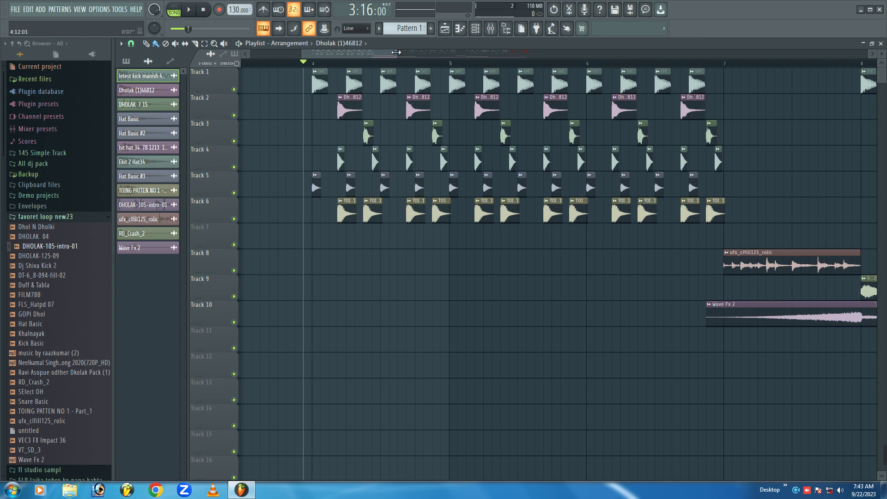
Copy the TOING PATTEN clips of Track 6 under the last drum section, from bar 11 to bar 14
left_click_drag(396, 53, 472, 55)
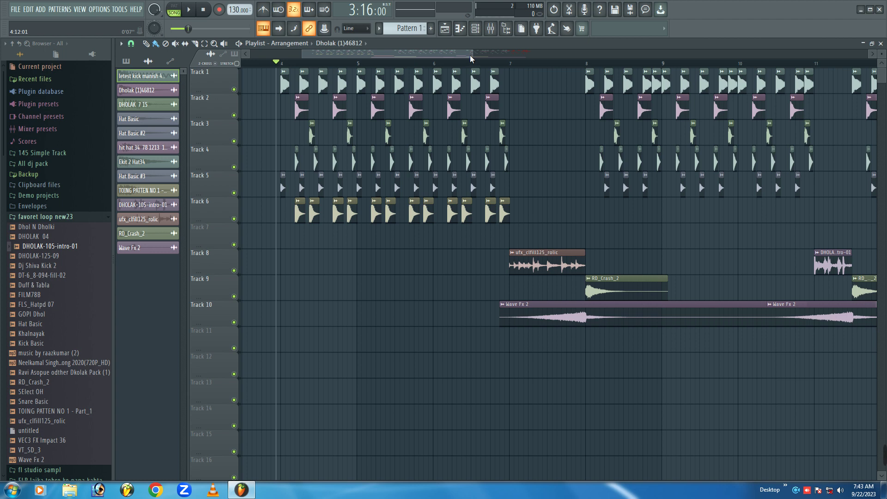
left_click_drag(474, 54, 567, 55)
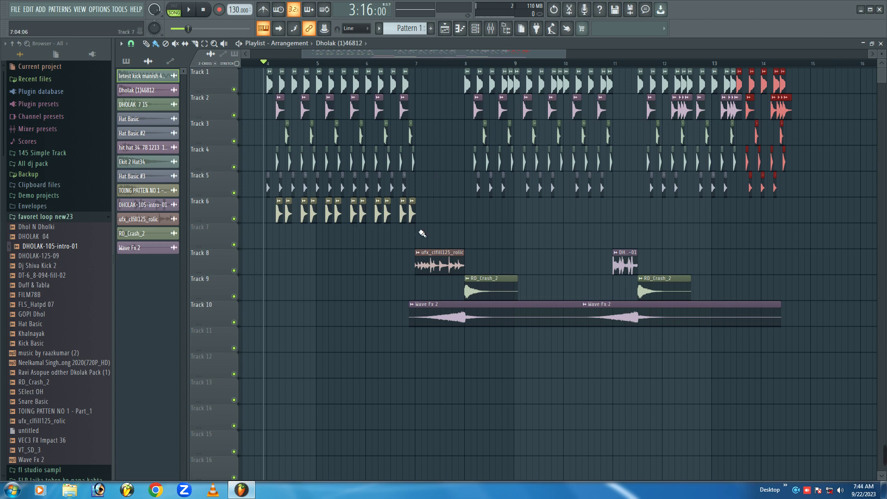
left_click_drag(432, 223, 650, 224)
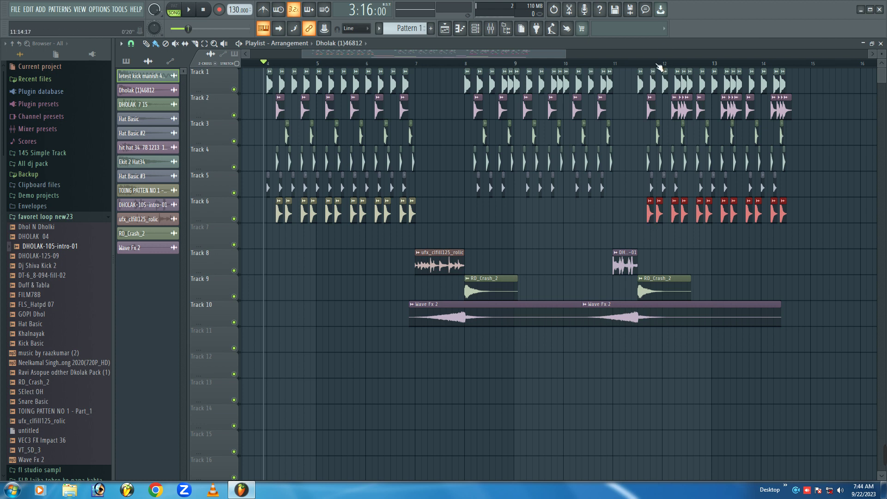
scroll(659, 67, "up", 3)
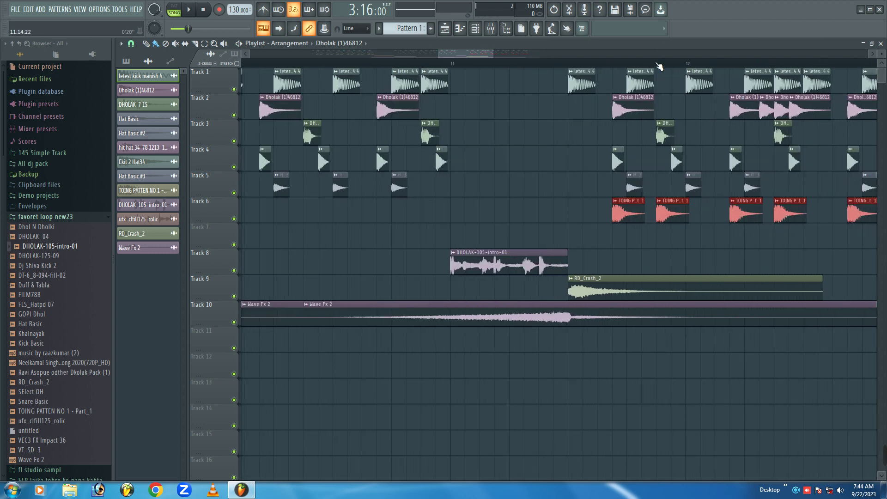
scroll(659, 67, "down", 4)
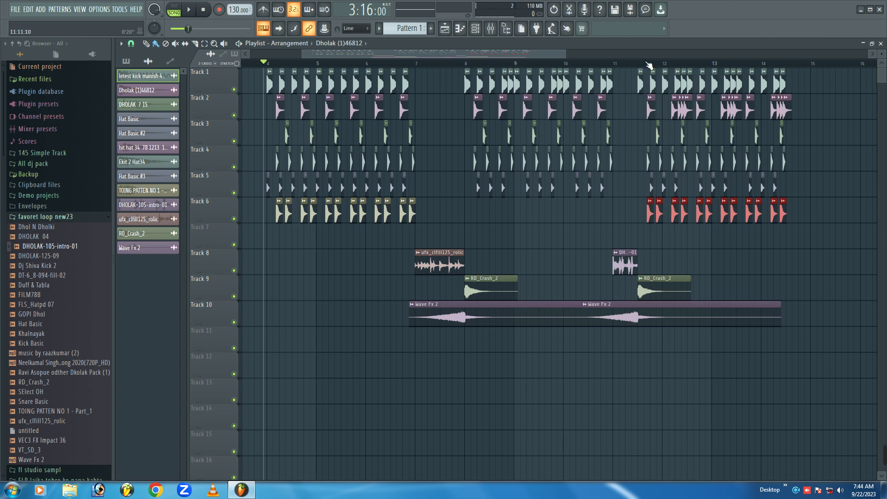
scroll(649, 66, "up", 1)
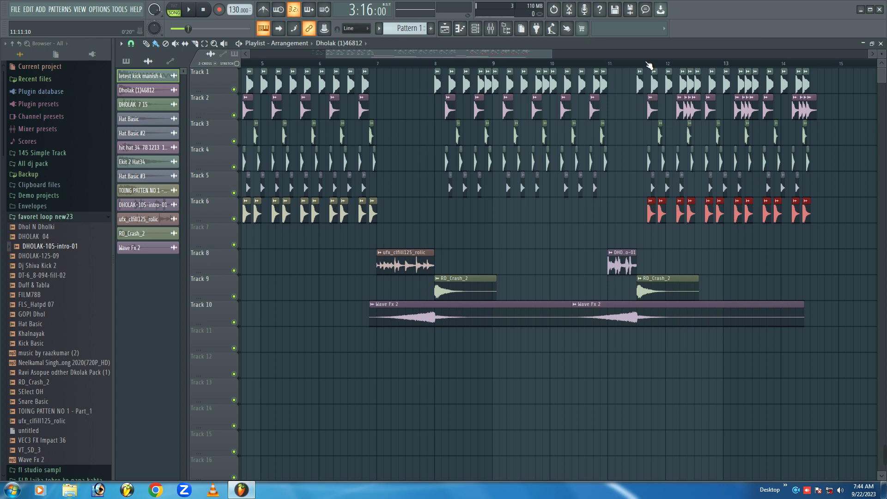
Play the arrangement from 3:13 to listen to the opening drum section, and stop playback
left_click_drag(545, 56, 387, 53)
left_click(401, 65)
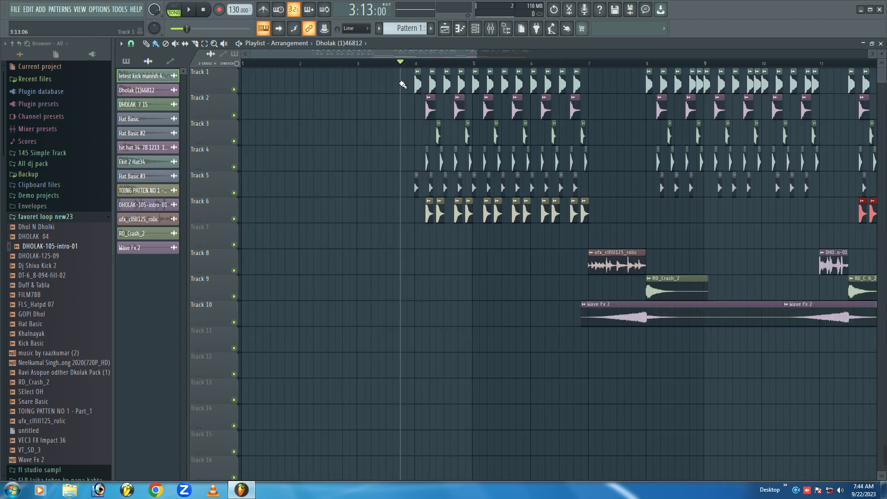
key("space")
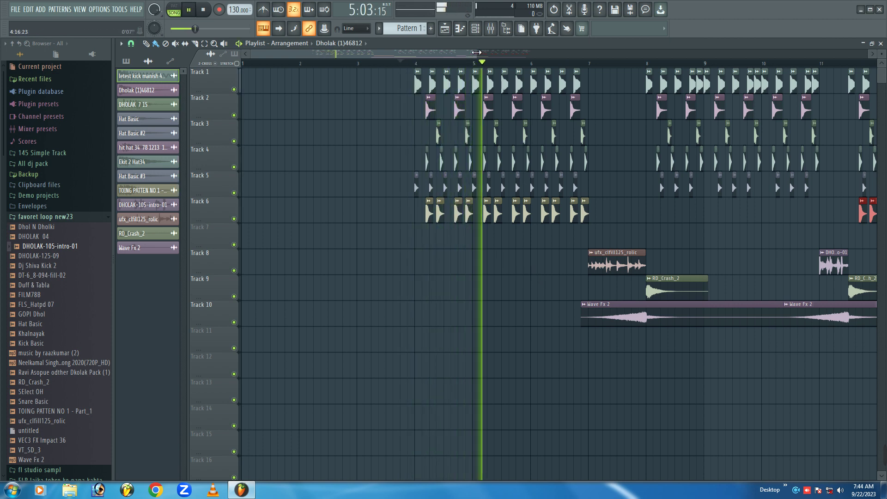
left_click_drag(478, 54, 529, 54)
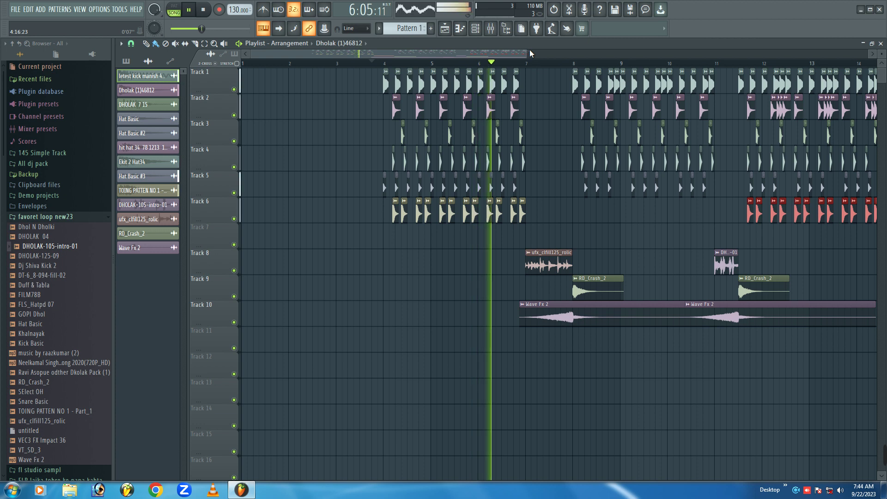
key("space")
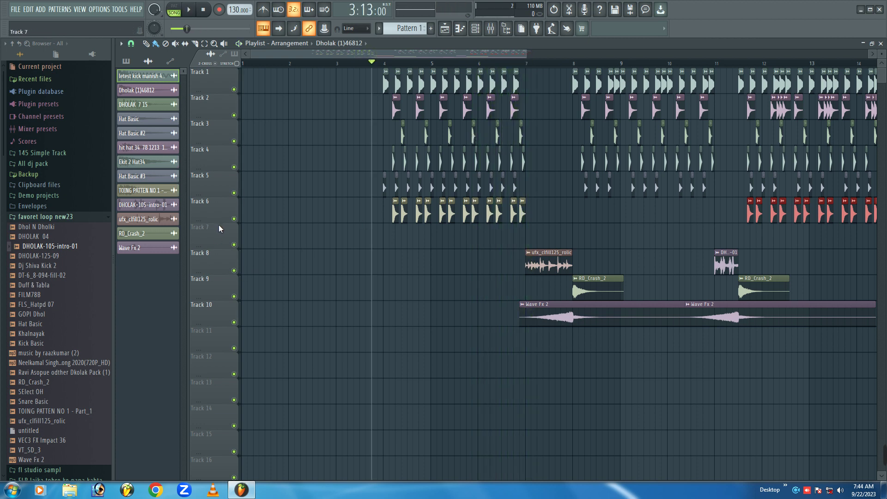
scroll(416, 66, "up", 5)
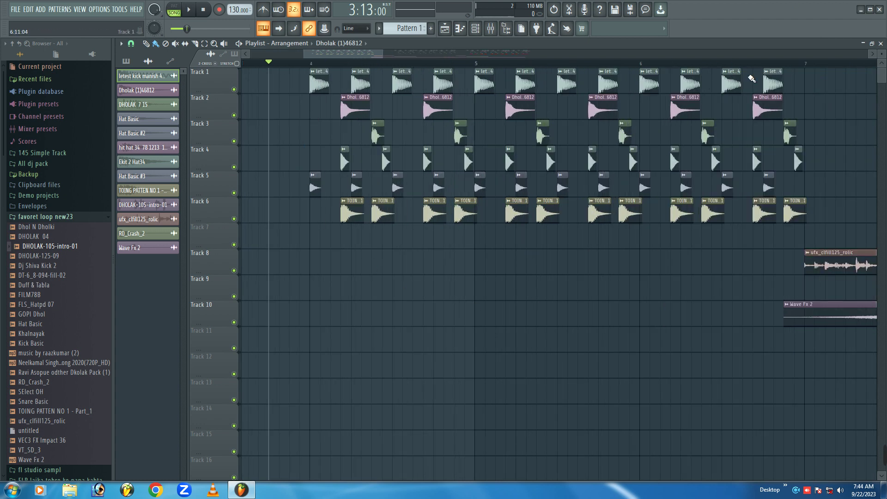
left_click(316, 85)
mouse_move(313, 266)
left_mouse_down()
mouse_move(389, 259)
mouse_move(476, 273)
left_mouse_up()
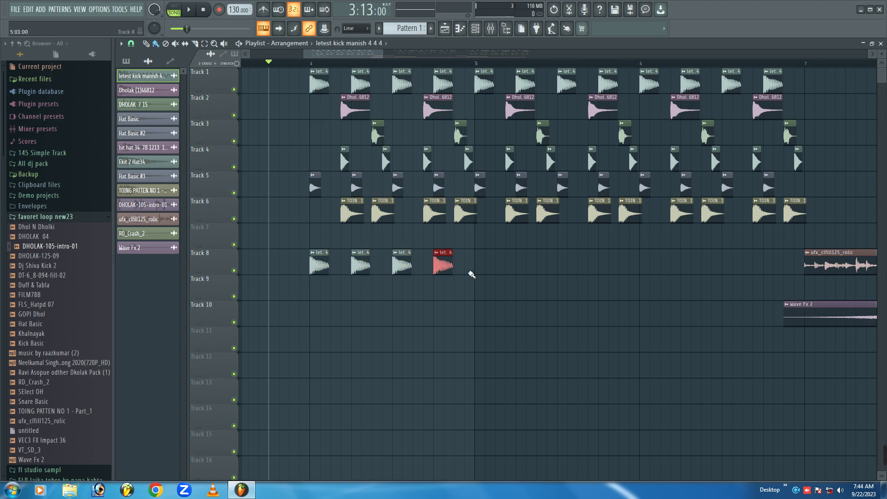
right_click(439, 265)
Inspect the channel settings and waveforms of the Dholak (1)46812, DHOLAK 7 15 and Ekit 2 Hat34 samples
left_click(349, 113)
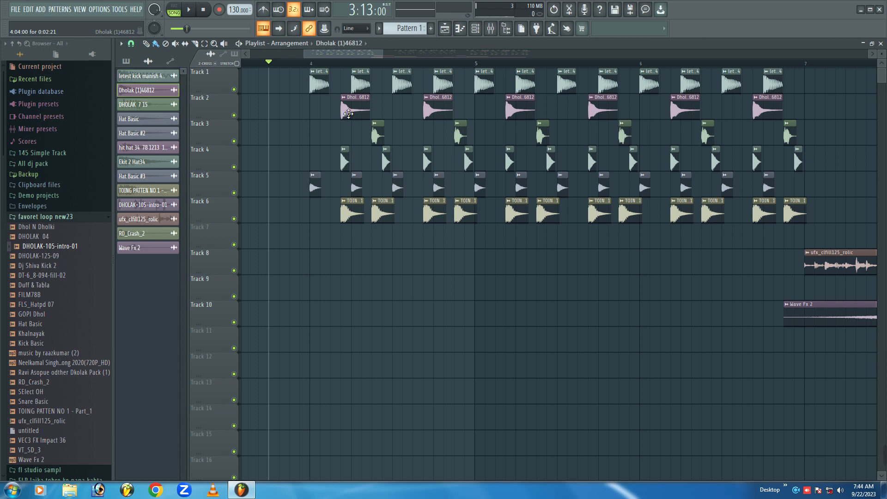
double_click(349, 114)
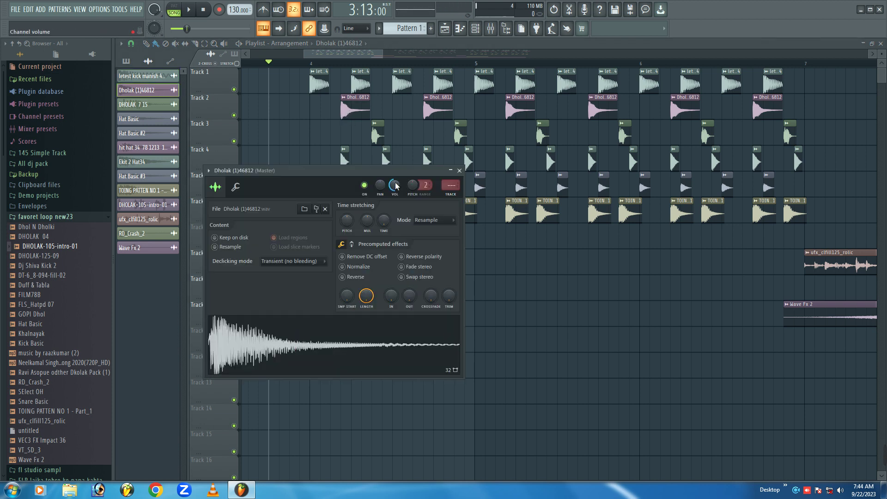
left_click(460, 171)
double_click(379, 139)
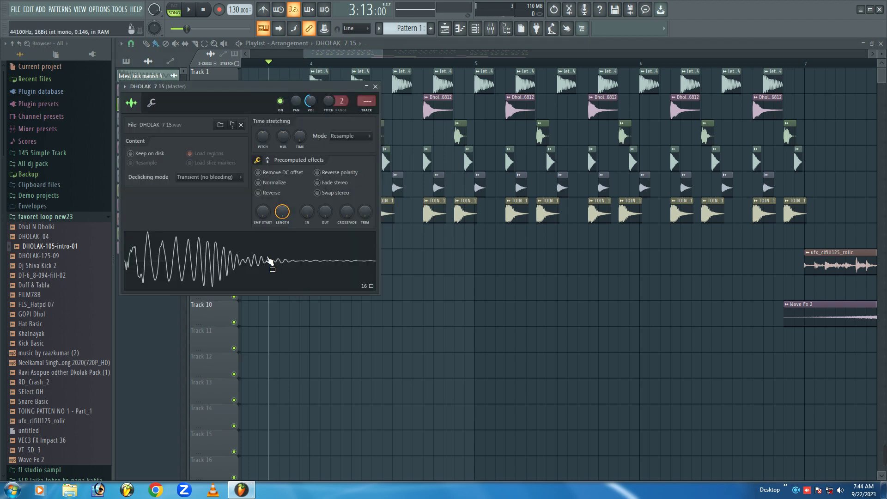
left_click(376, 87)
double_click(385, 163)
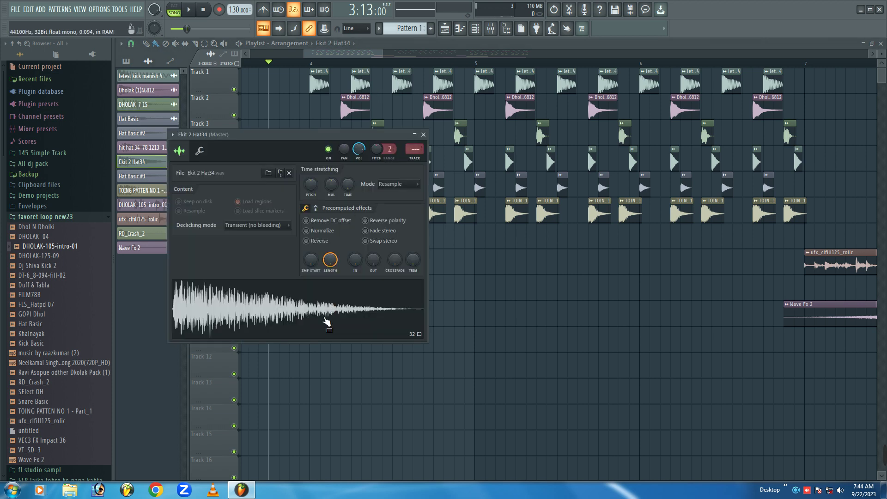
left_click(424, 135)
Set the channel volume of the Hat Basic #3 sample on Track 5 to 38%
double_click(358, 185)
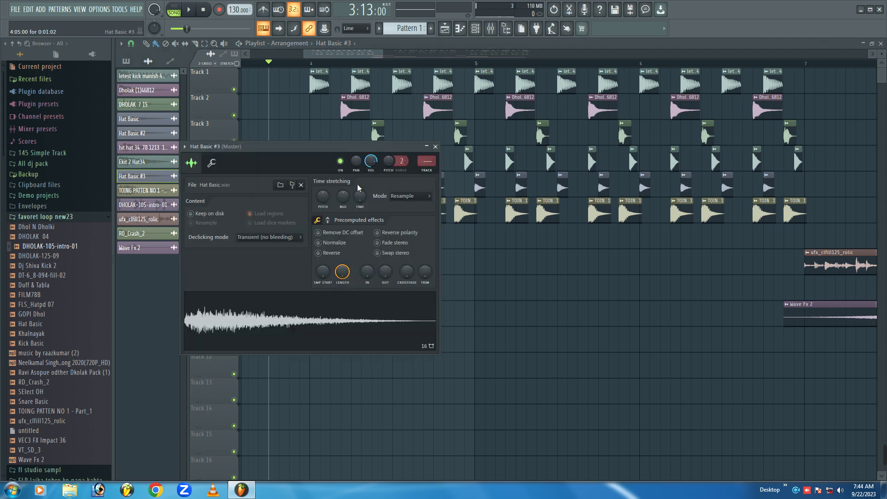
left_click_drag(371, 168, 371, 168)
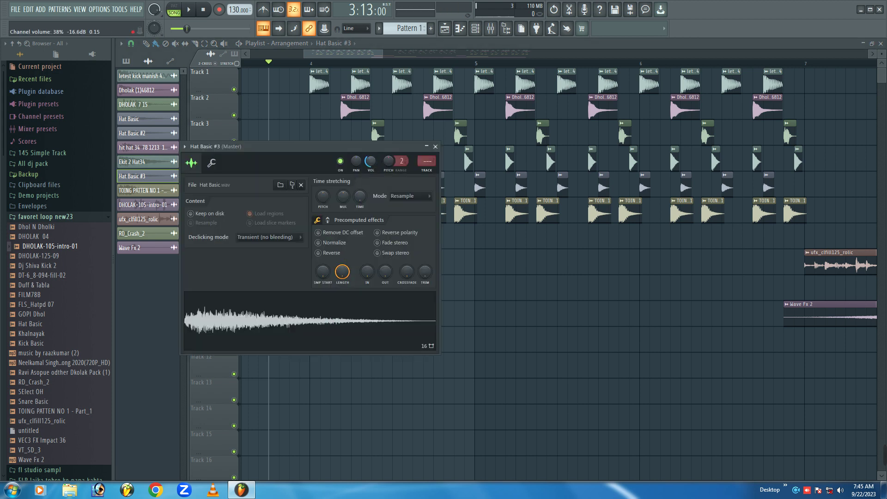
left_click(436, 146)
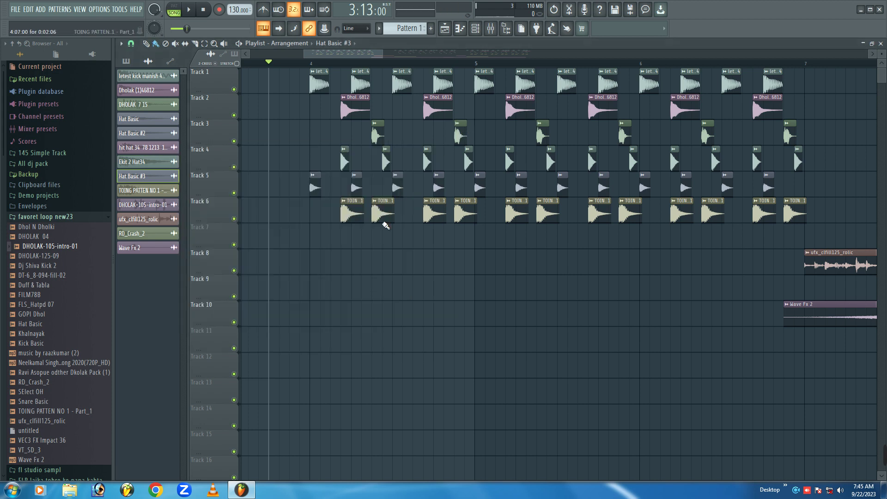
Inspect the TOING PATTEN NO 1 - Part_1 sample settings and locate its source file in the favoret loop new23 folder
double_click(380, 212)
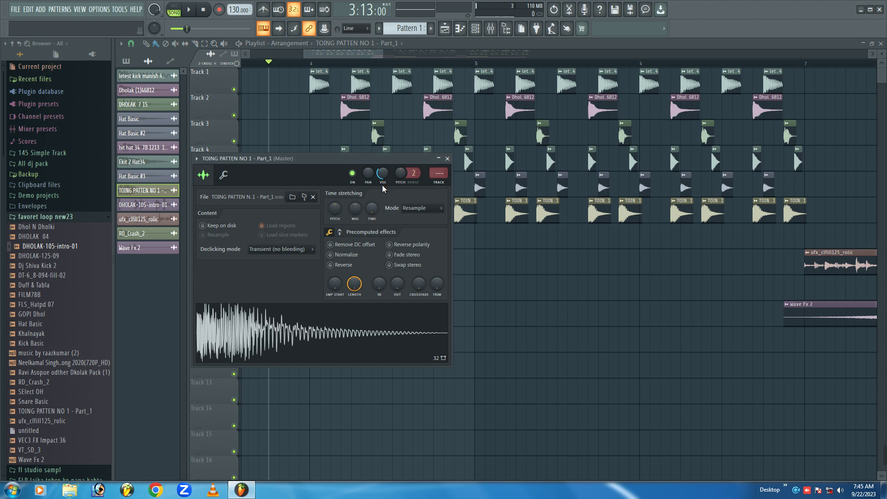
left_click(319, 331)
left_click(35, 412)
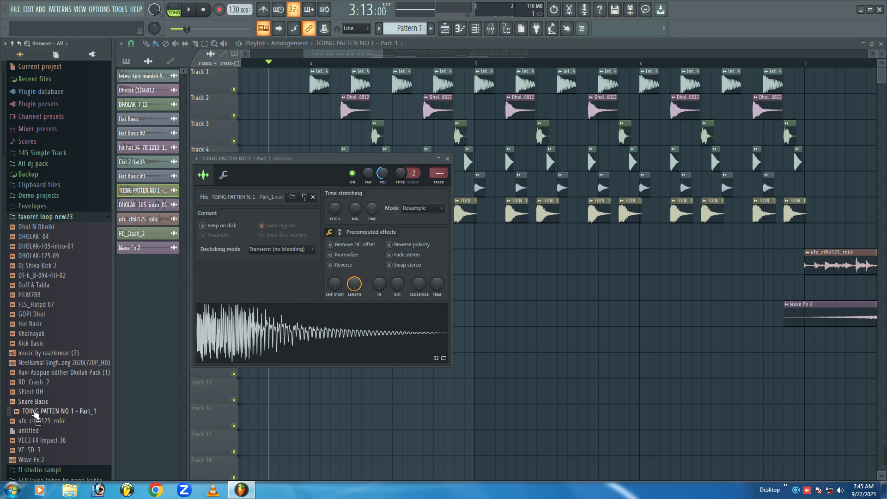
left_click_drag(35, 414, 37, 217)
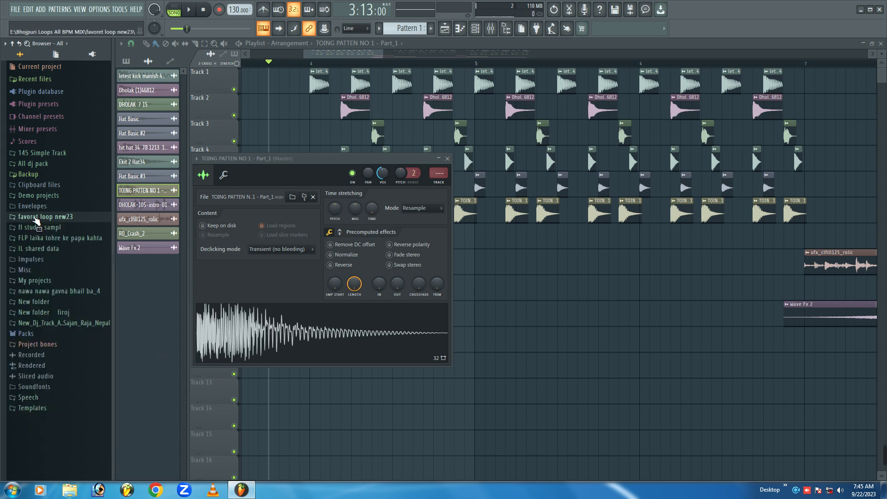
left_click(447, 158)
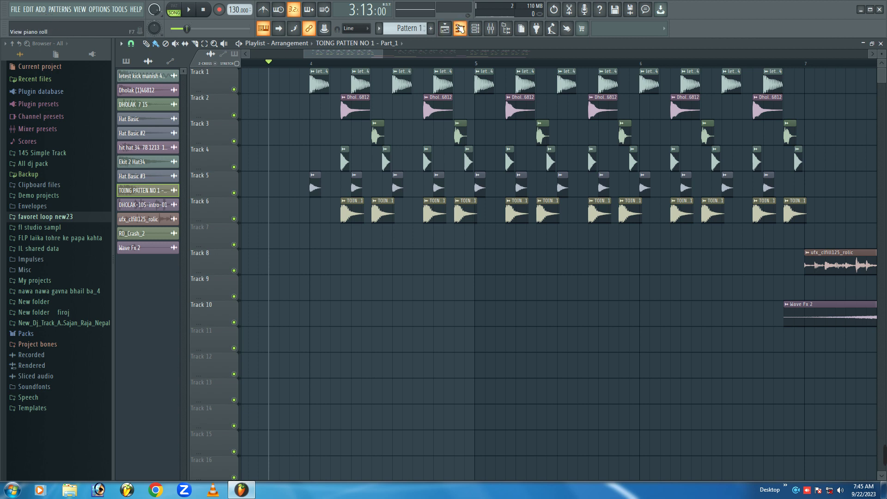
Switch to the empty Pattern 2 and show only the Unsorted channels in the channel rack
left_click(430, 29)
scroll(406, 28, "down", 1)
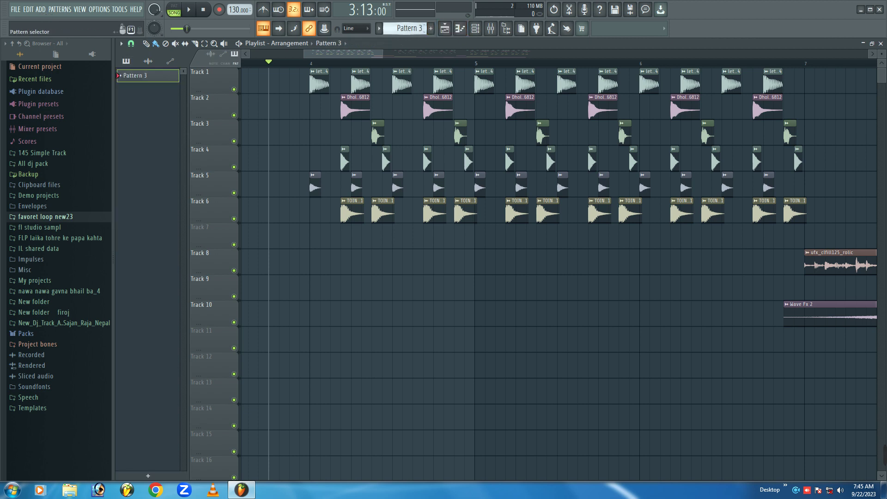
left_click(477, 31)
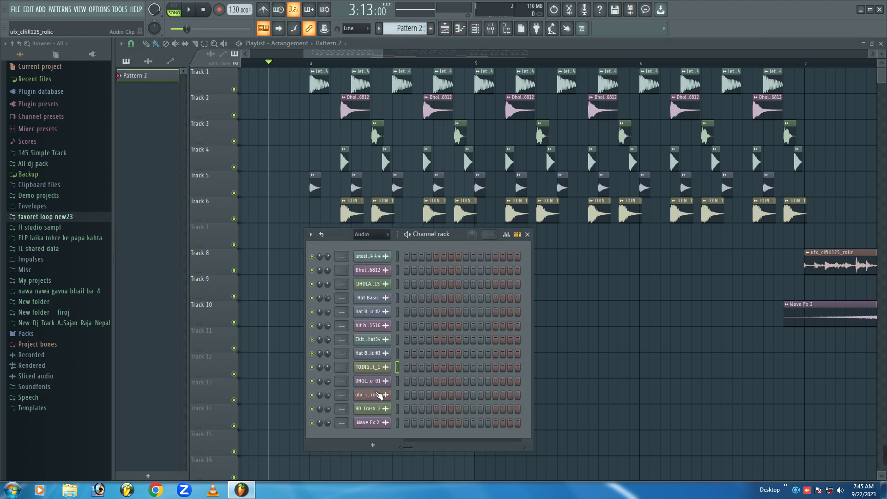
left_click(377, 236)
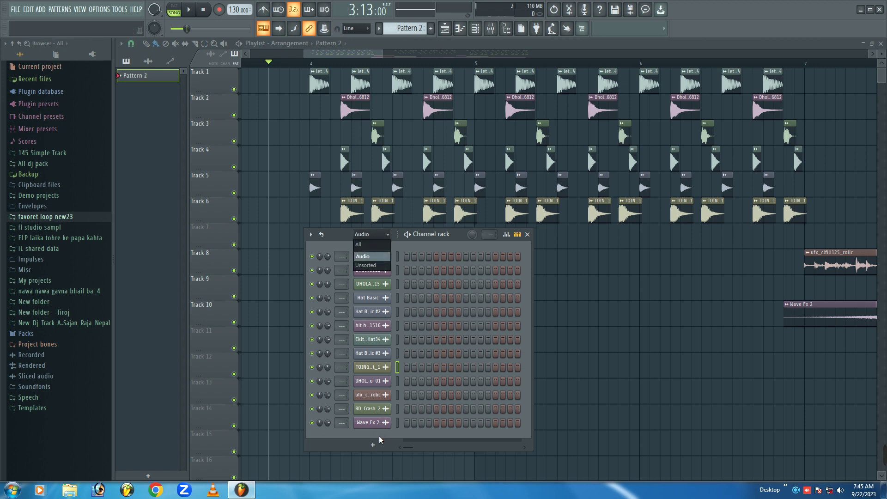
left_click(369, 266)
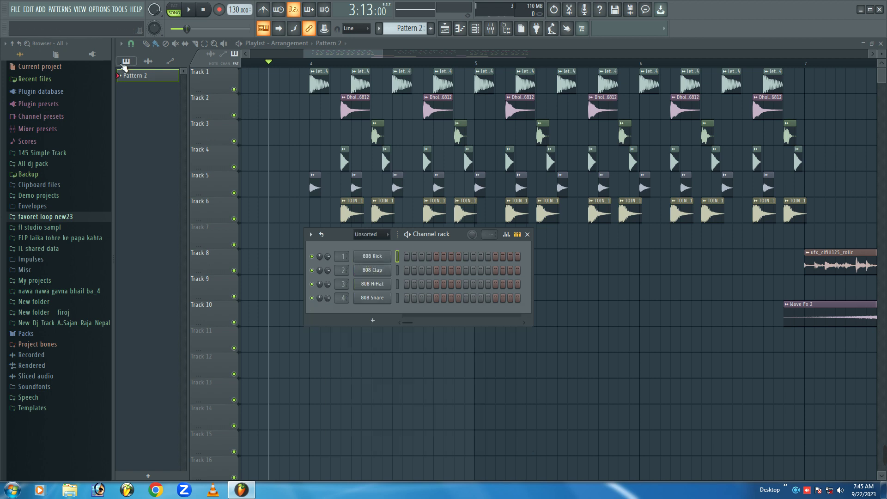
Add a GMS synthesizer channel and activate steps 4, 7, 12 and 15 in its row
left_click(41, 9)
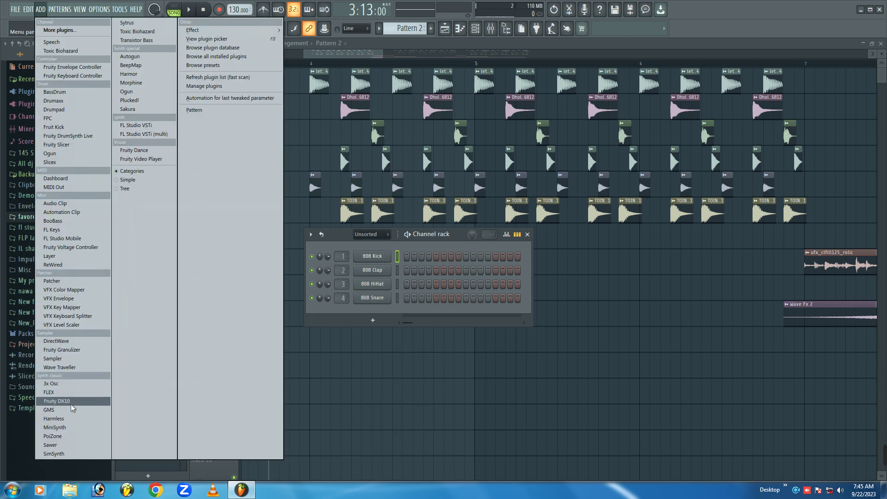
left_click(59, 410)
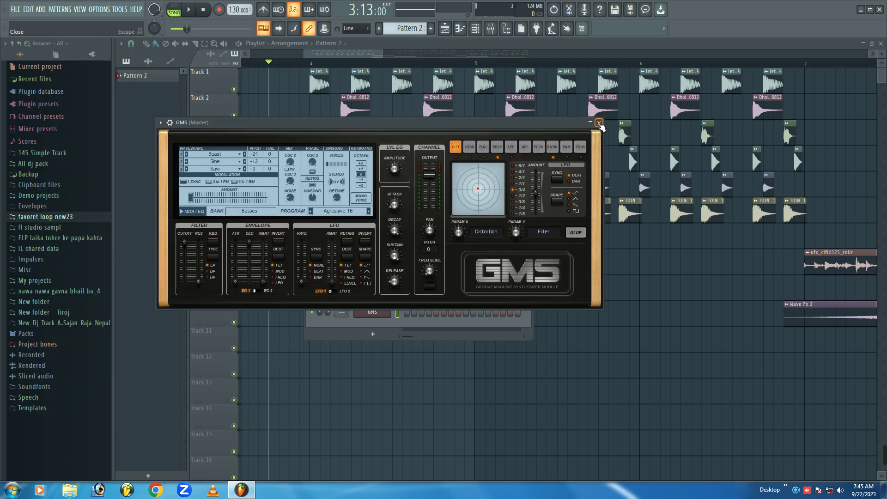
left_click(601, 122)
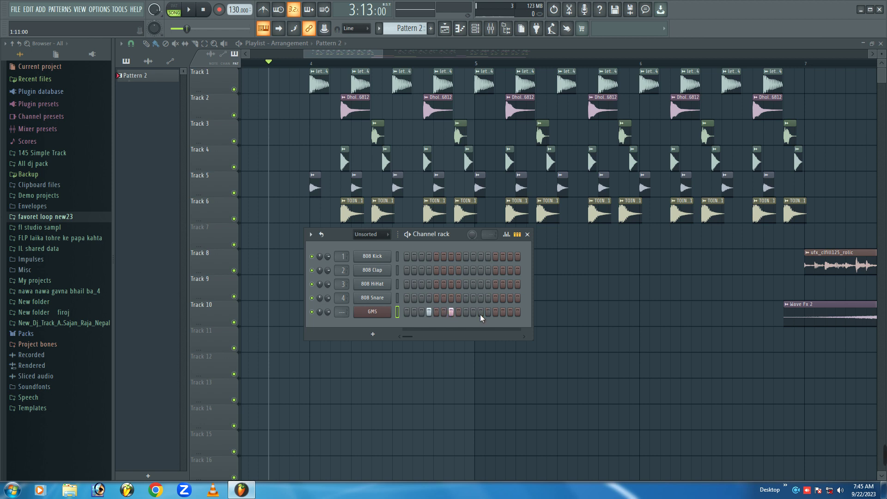
Open the GMS channel's notes in the piano roll
right_click(374, 314)
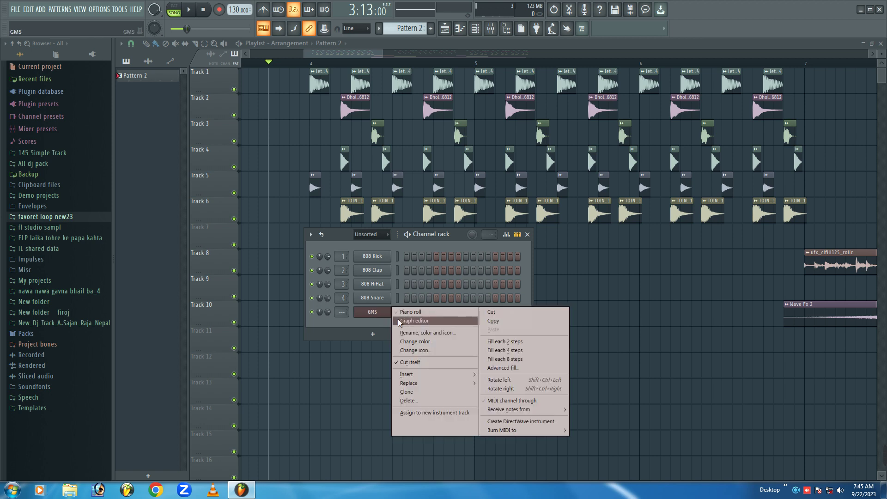
left_click(413, 312)
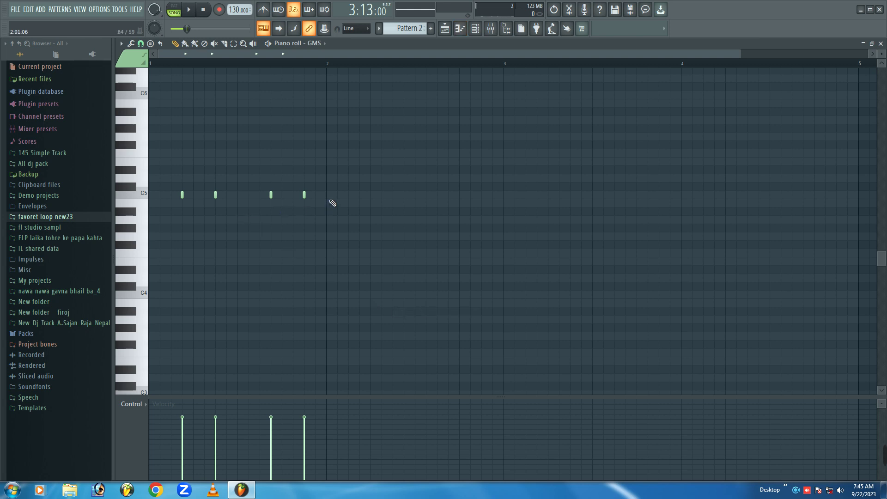
Lengthen the four C5 notes to one step each and stack copies of them at D#5 and G5
left_click_drag(338, 204, 189, 171)
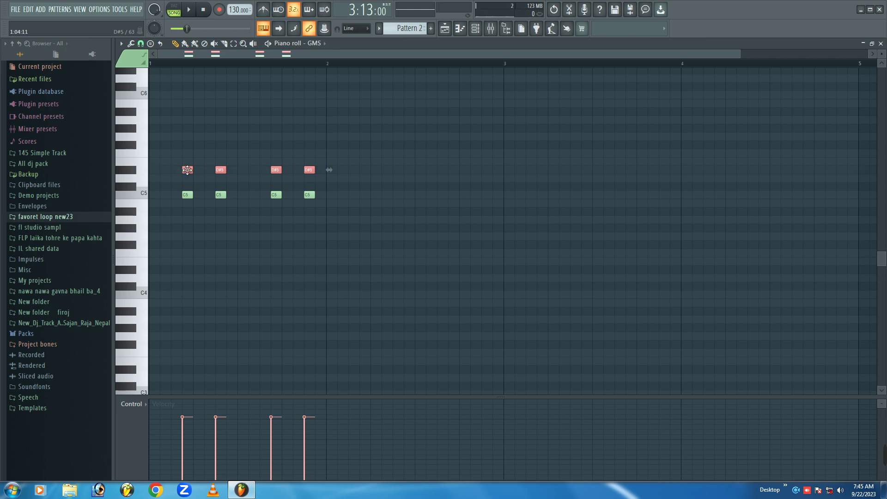
left_click_drag(187, 148, 191, 172)
mouse_move(187, 170)
left_mouse_down()
mouse_move(210, 170)
mouse_move(185, 141)
mouse_move(188, 126)
mouse_move(189, 137)
left_mouse_up()
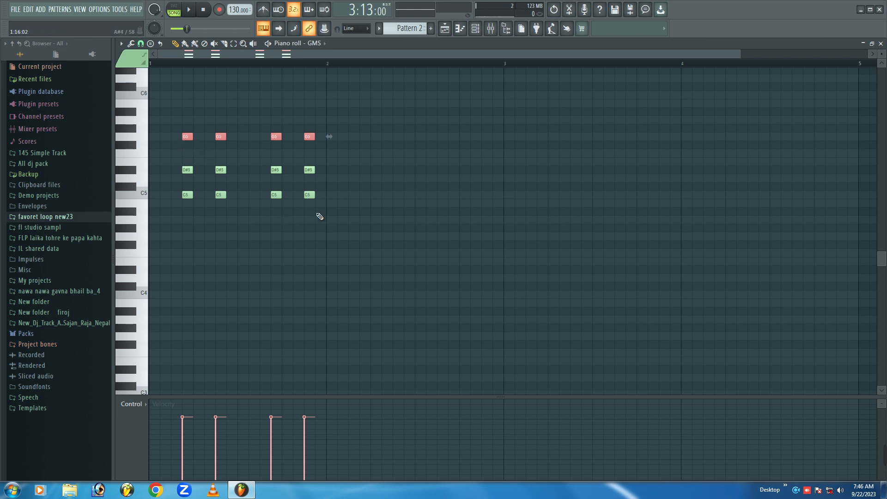
Copy the bar 1 chords into bar 2, lowered to A#4, C#5 and F5, and preview the pattern
left_click(374, 203)
right_click(374, 202)
mouse_move(440, 215)
left_mouse_down()
mouse_move(158, 124)
mouse_move(453, 131)
mouse_move(374, 120)
mouse_move(364, 159)
left_mouse_up()
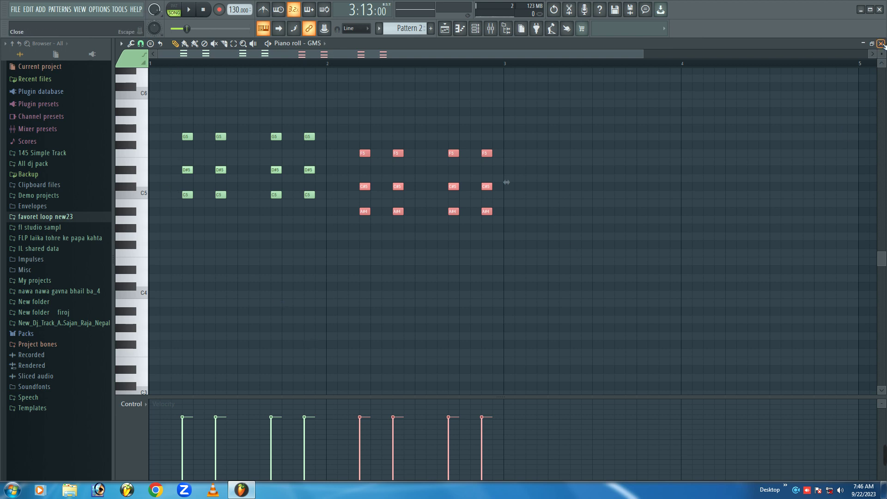
key("space")
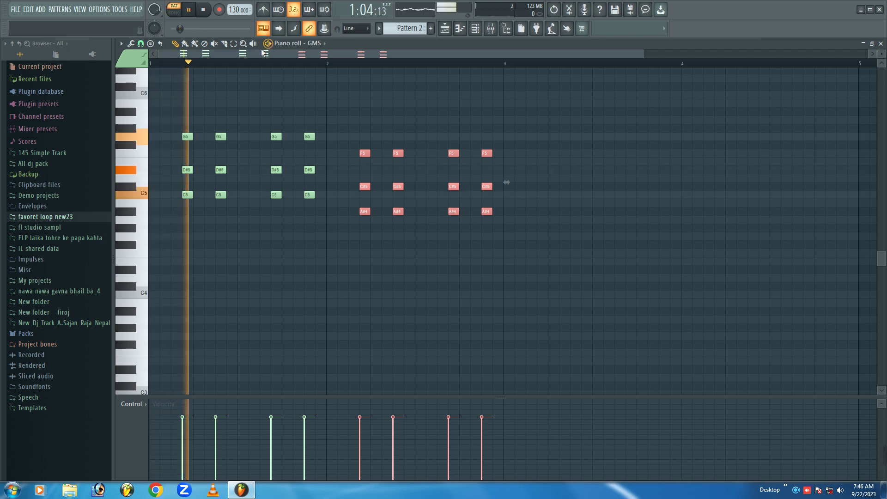
key("space")
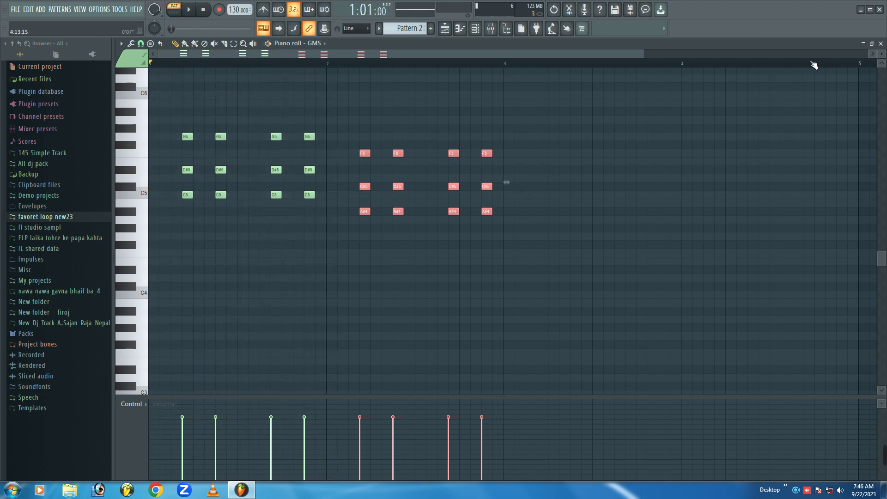
left_click(881, 44)
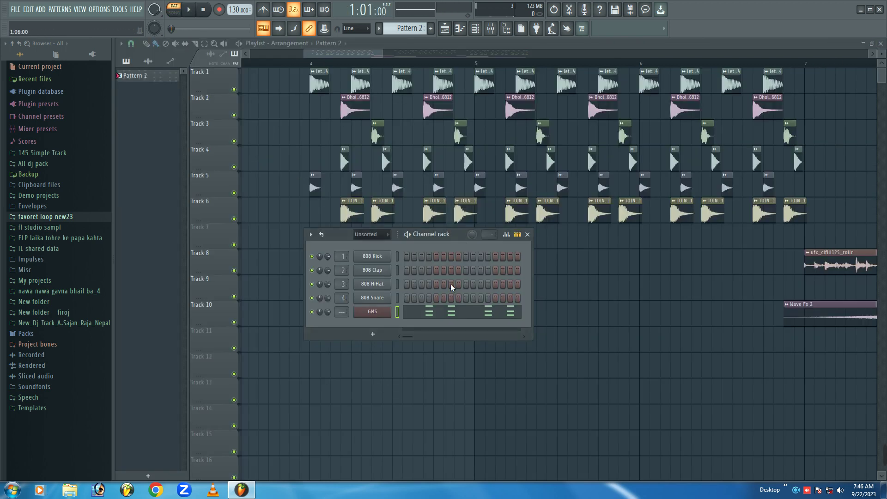
Load the Analog Bass 2 TE preset from the Basses bank into the GMS synthesizer and audition the pattern
left_click(376, 314)
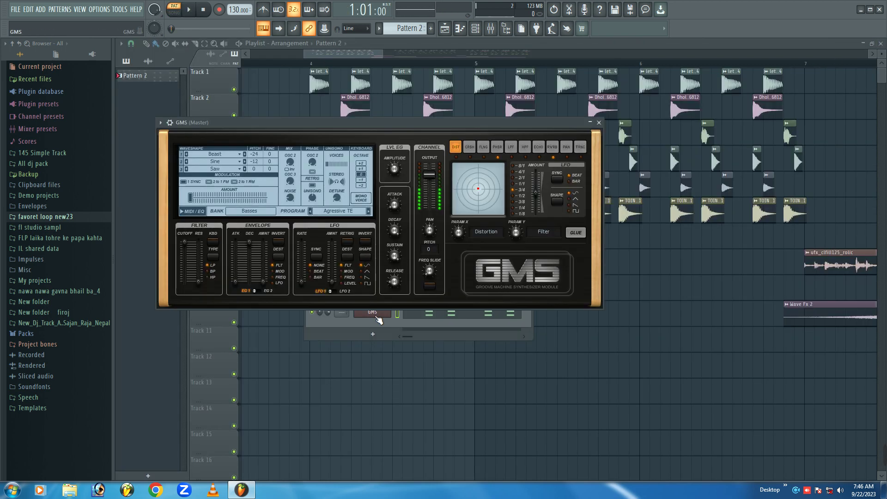
left_click(258, 212)
left_click(418, 199)
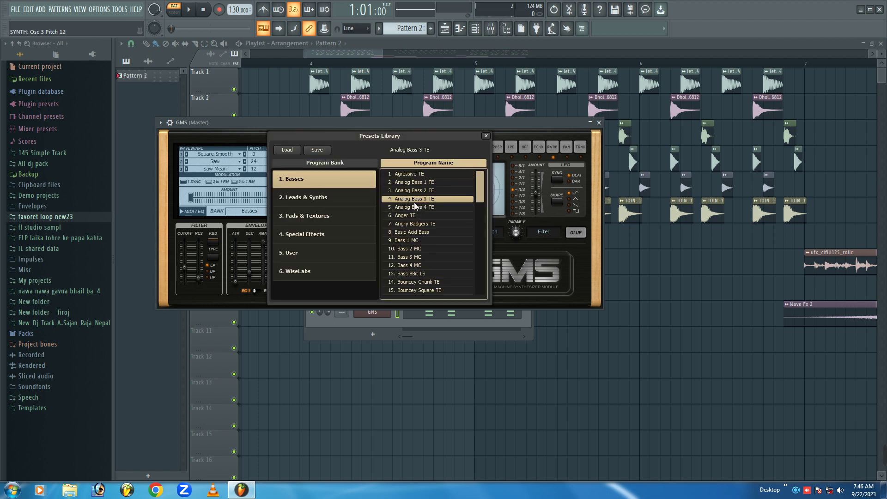
key("space")
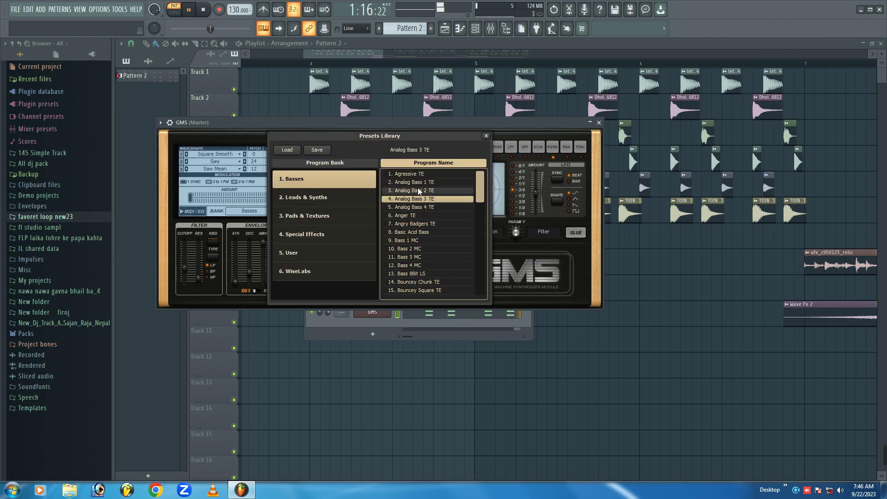
double_click(418, 187)
left_click(599, 122)
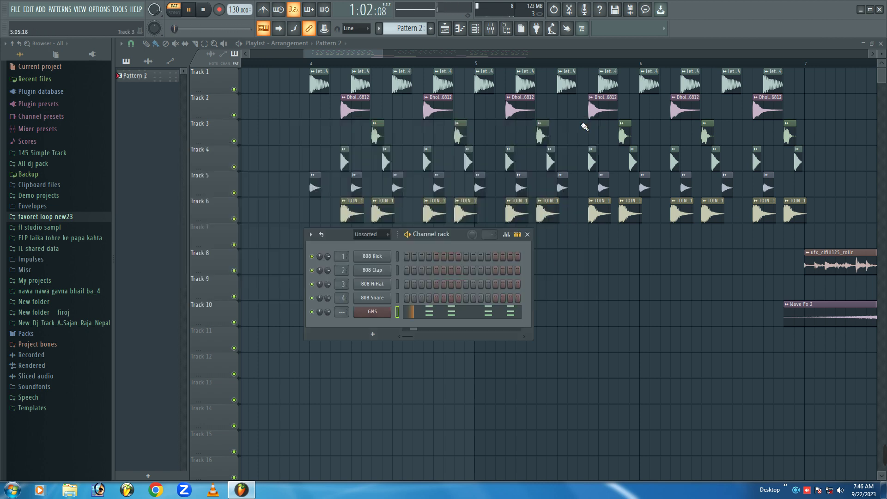
left_click(373, 311)
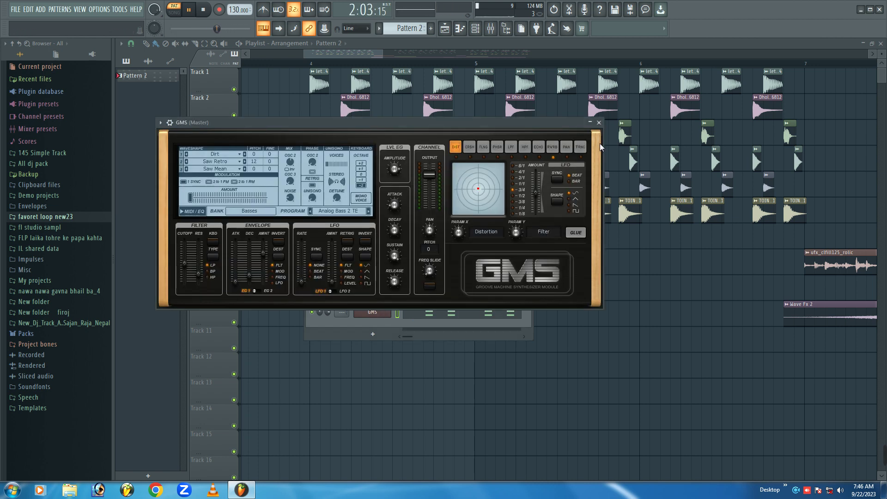
left_click(599, 122)
key("space")
Raise all the GMS chord notes in both bars by one octave
left_click(426, 316)
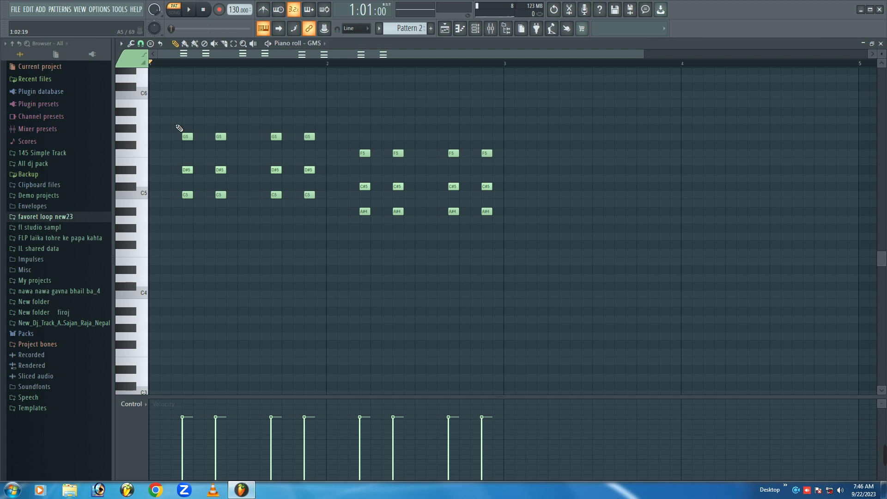
scroll(422, 158, "up", 3)
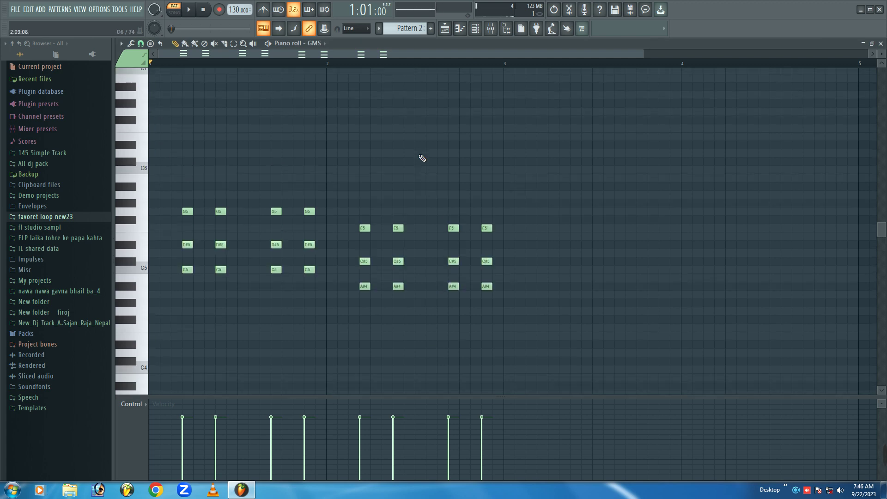
left_click_drag(599, 349, 186, 111)
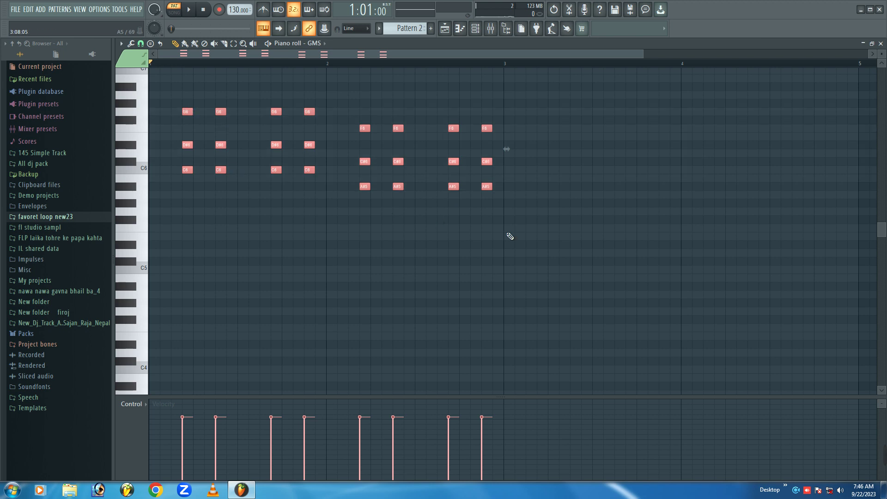
left_click(880, 43)
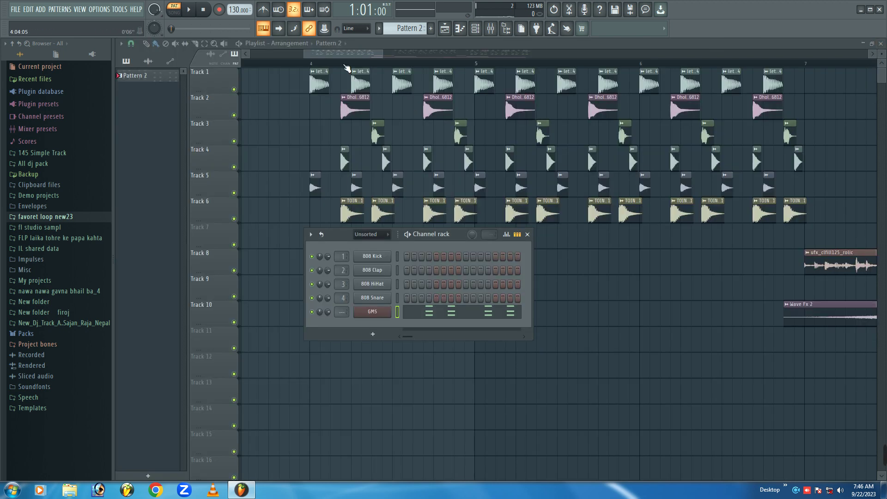
Set the first waveshape of the GMS synthesizer to Electro
left_click(300, 62)
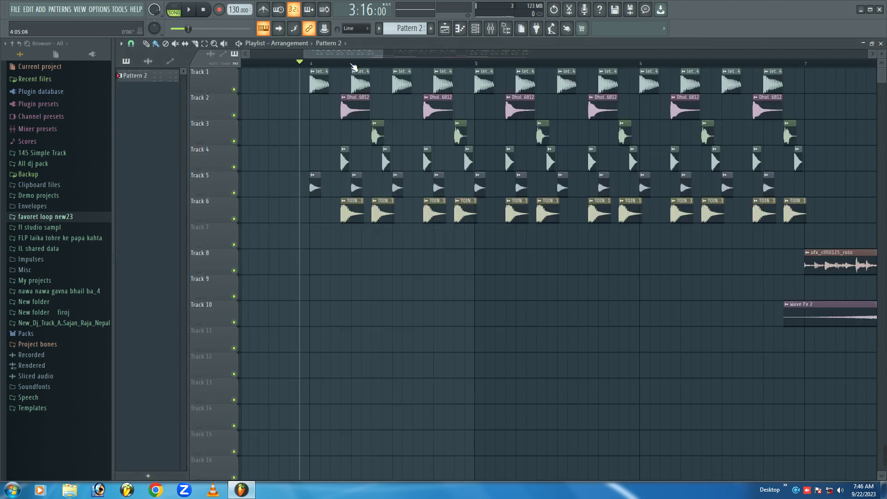
left_click(475, 28)
left_click(382, 312)
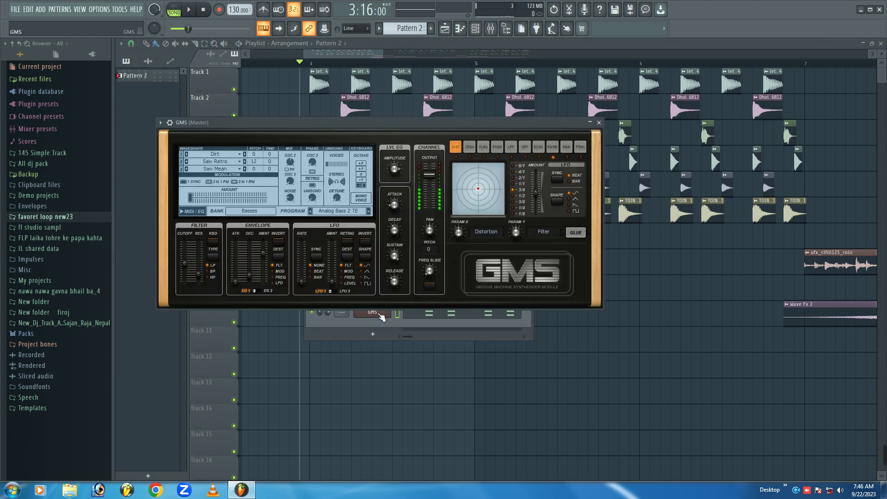
left_click(211, 153)
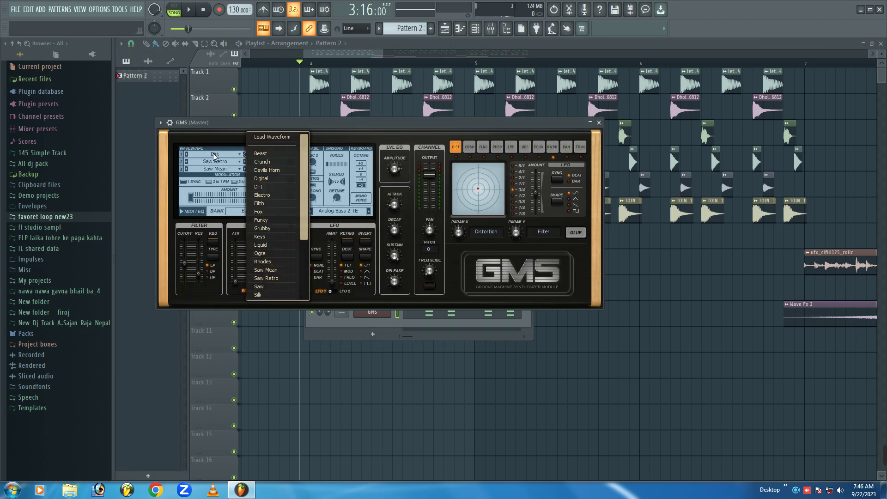
left_click(265, 198)
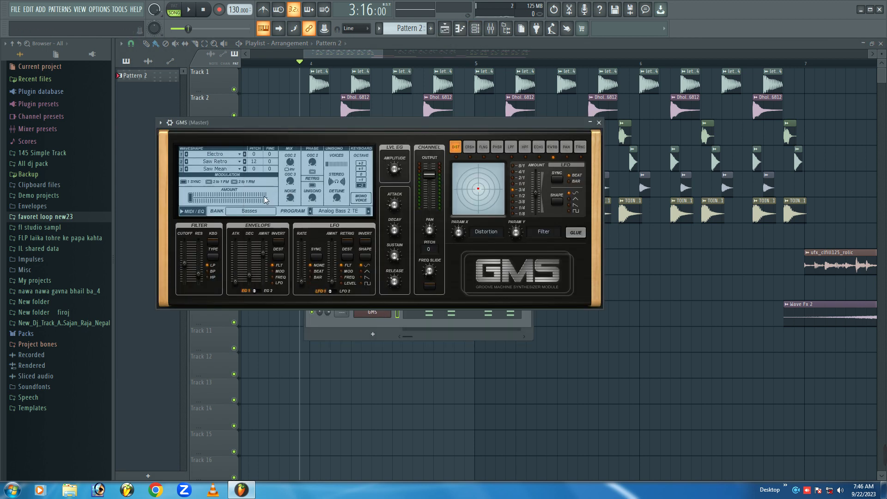
left_click(599, 123)
Place Pattern 2 clips on Track 7 at bars 4 and 6 while playing the arrangement
left_click(280, 61)
key("space")
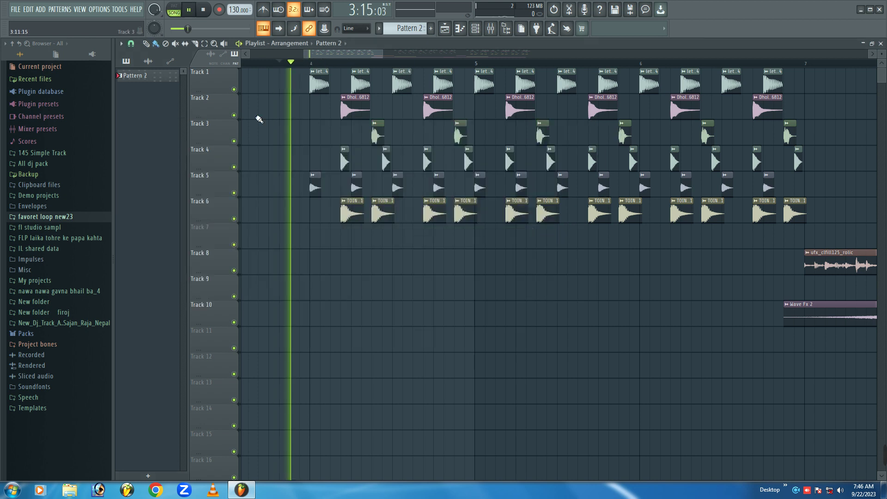
left_click(321, 231)
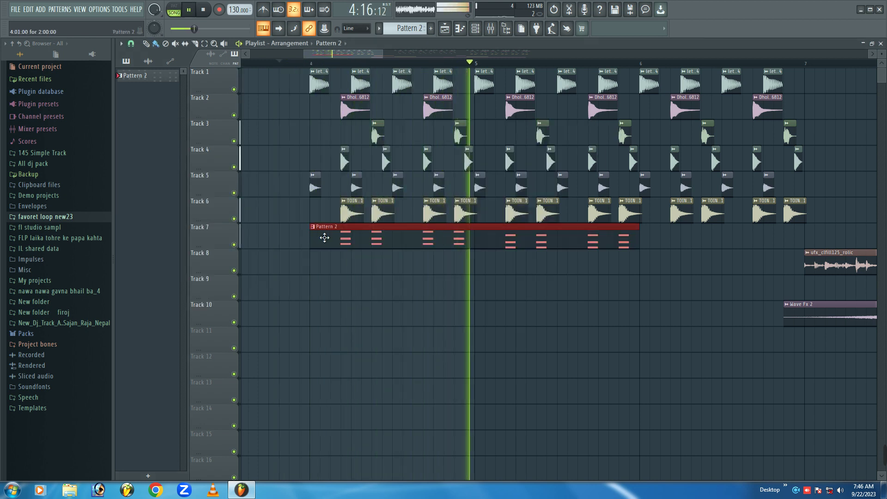
left_click(652, 241)
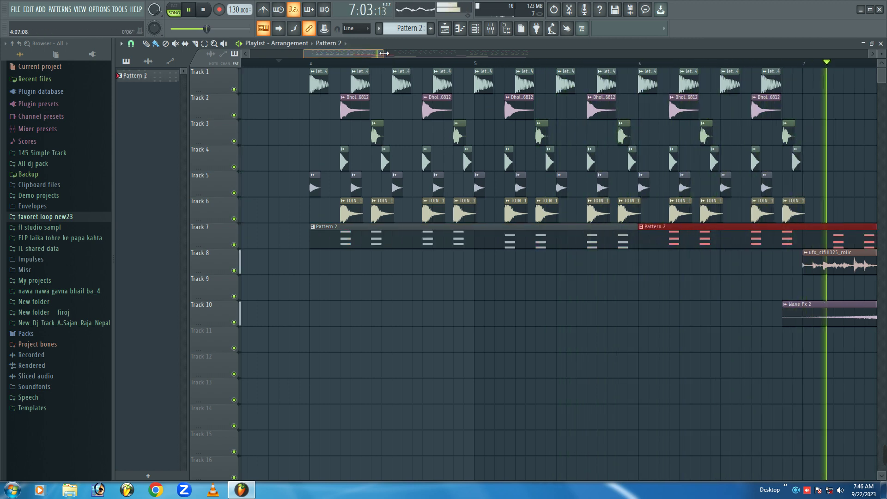
left_click_drag(389, 57, 539, 51)
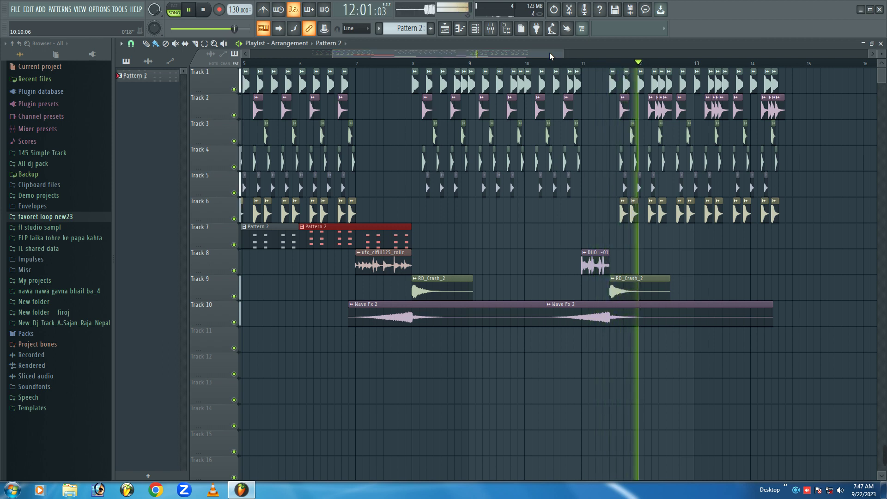
key("space")
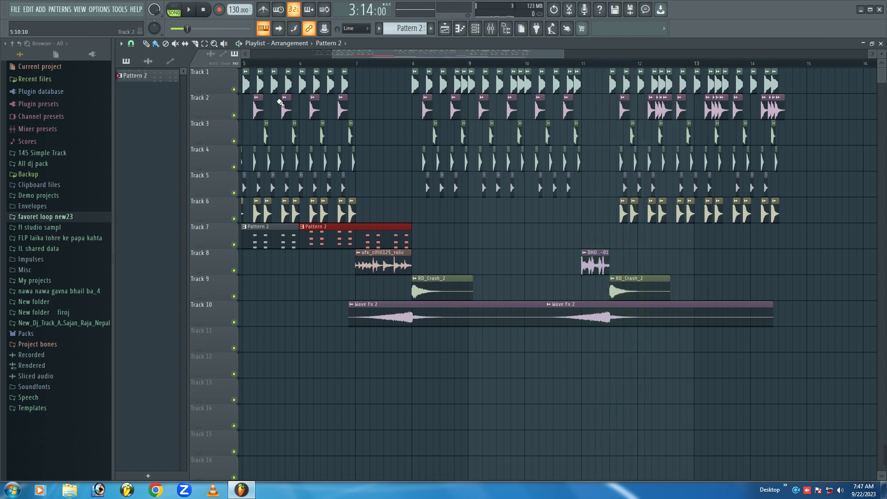
Play the arrangement from bar 8 to check the section without the synth pattern
left_click_drag(388, 171, 270, 68)
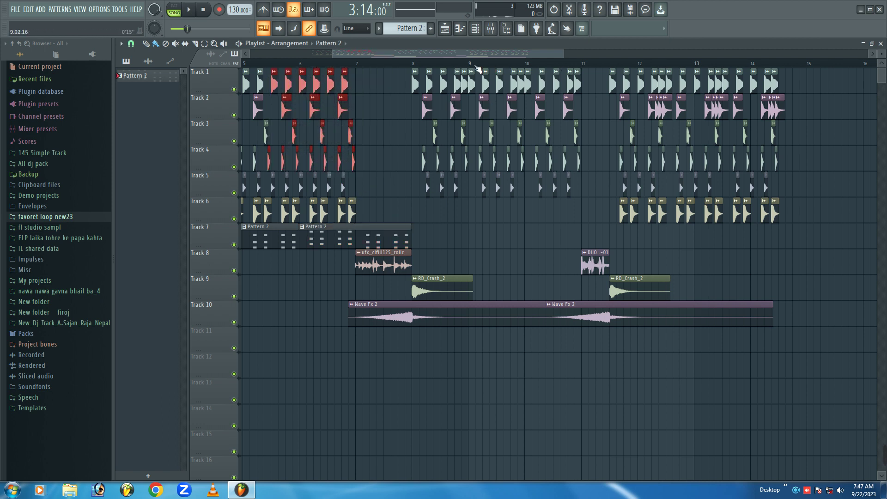
scroll(478, 68, "up", 4)
left_click(290, 68)
key("space")
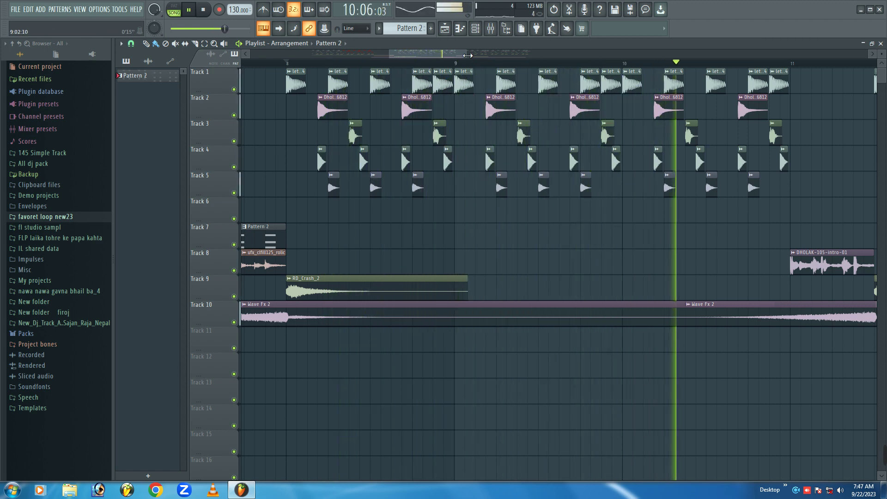
left_click_drag(467, 55, 489, 56)
key("space")
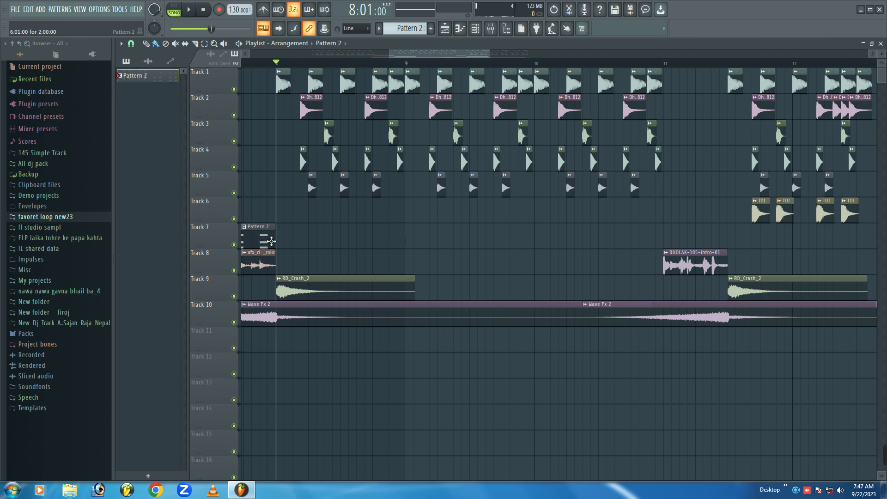
Place two more Pattern 2 clips on Track 7 at bars 8 and 10 and play the section
left_click_drag(276, 235, 640, 237)
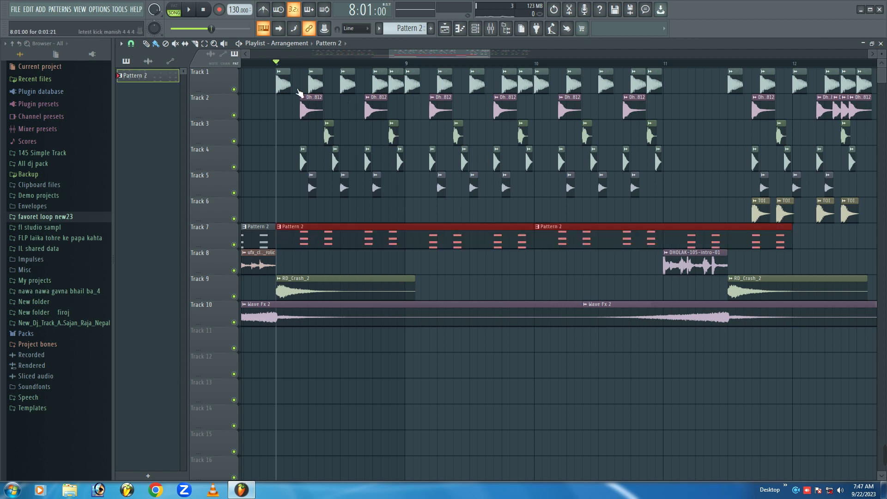
key("space")
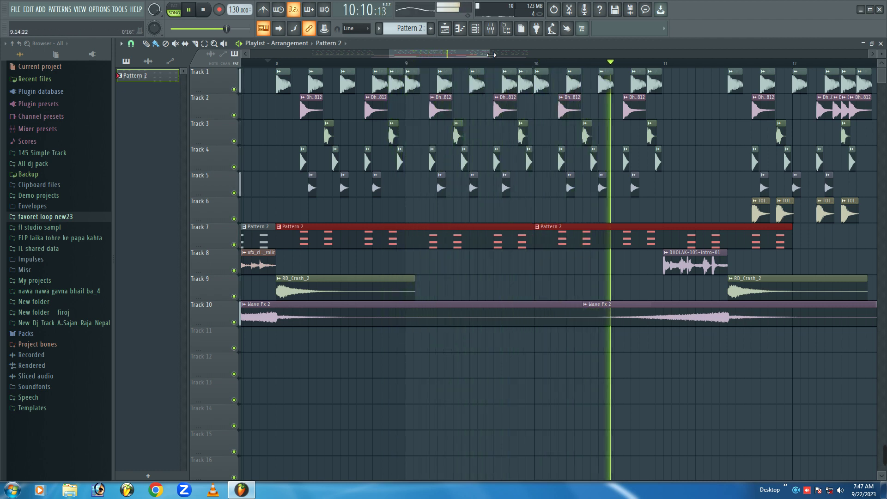
left_click_drag(488, 55, 567, 91)
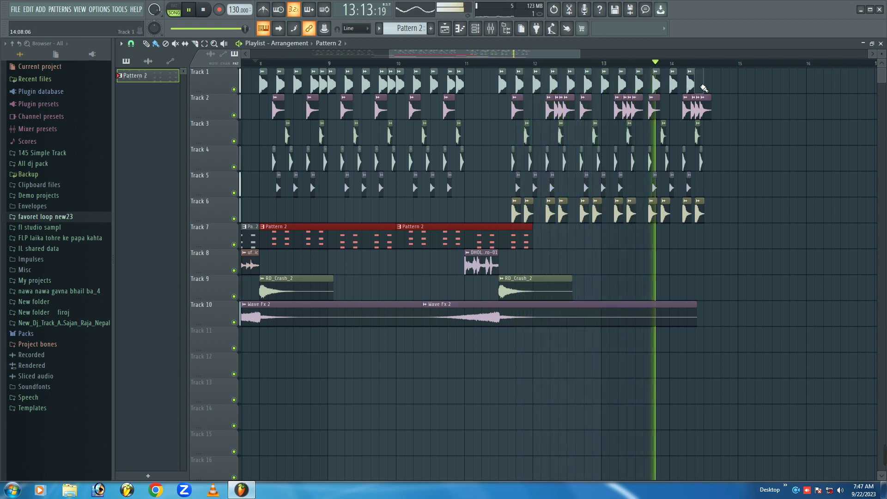
key("space")
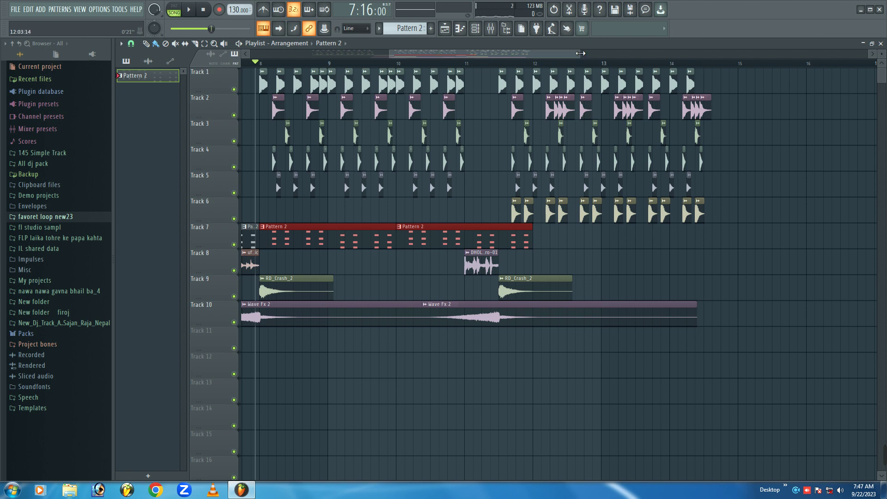
Copy one bar of the drum clips on Tracks 1 to 5 and place it starting halfway through bar 15
left_click_drag(581, 53, 584, 53)
left_click_drag(470, 197, 766, 96)
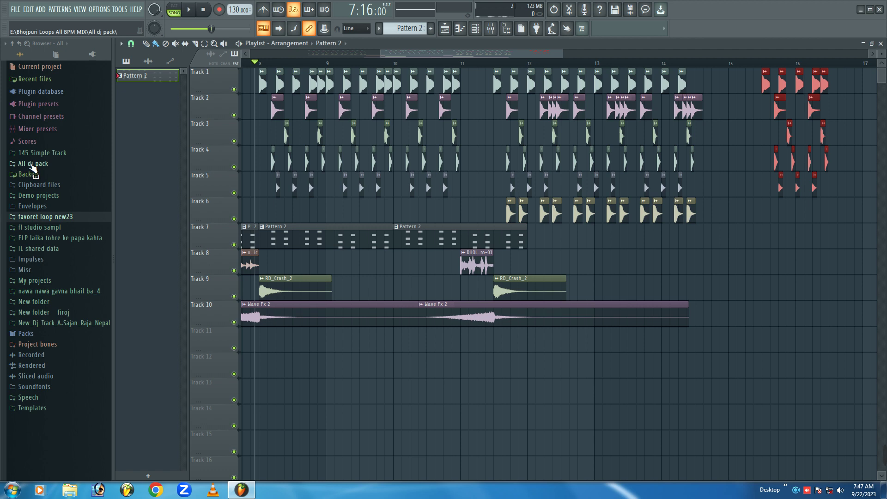
Add the 1 Pickup sample from the berk folder of fl studio sampl to Track 8 at position 14:09:00
left_click(45, 229)
left_click_drag(39, 253, 39, 278)
left_click(32, 238)
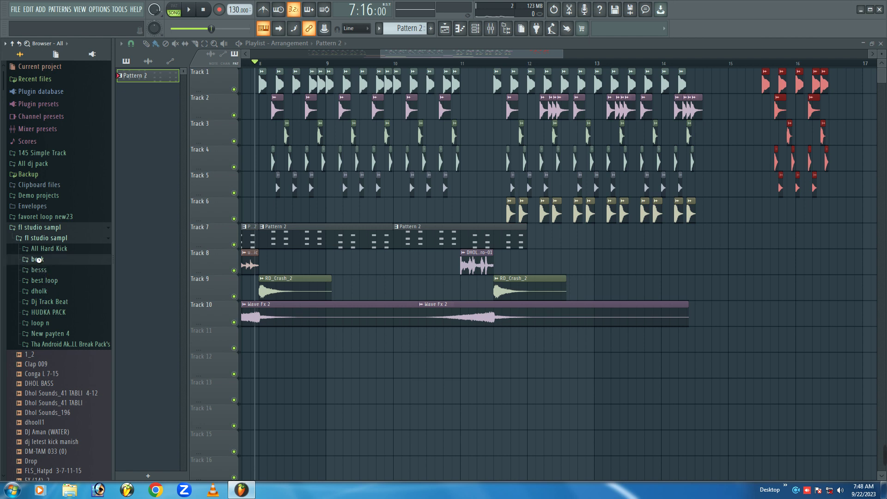
left_click(38, 260)
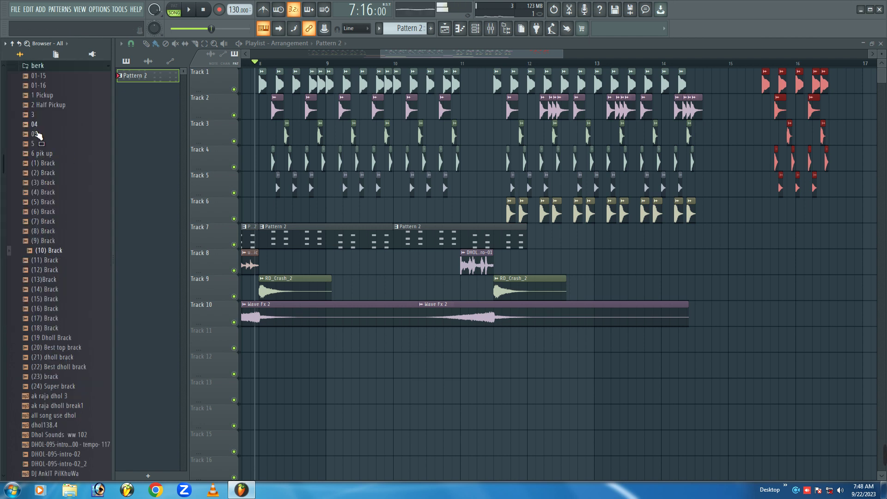
left_click(43, 104)
left_click(41, 95)
left_click_drag(41, 97, 705, 267)
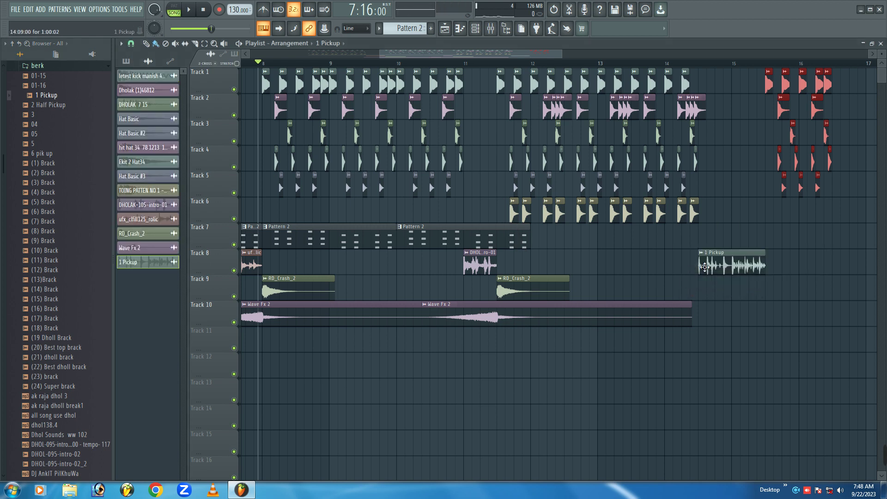
Fit the 1 Pickup clip on Track 8 to the project tempo using the 100 to 200 range and move it to bar 15
right_click(701, 254)
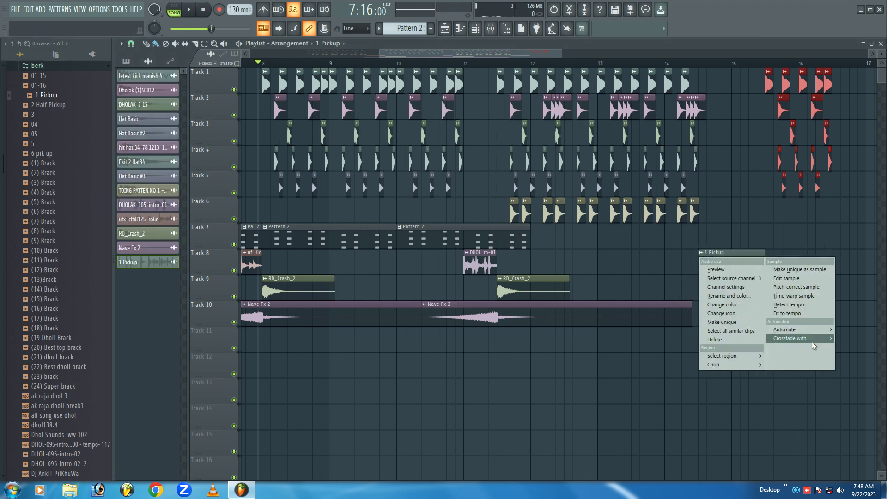
left_click(788, 313)
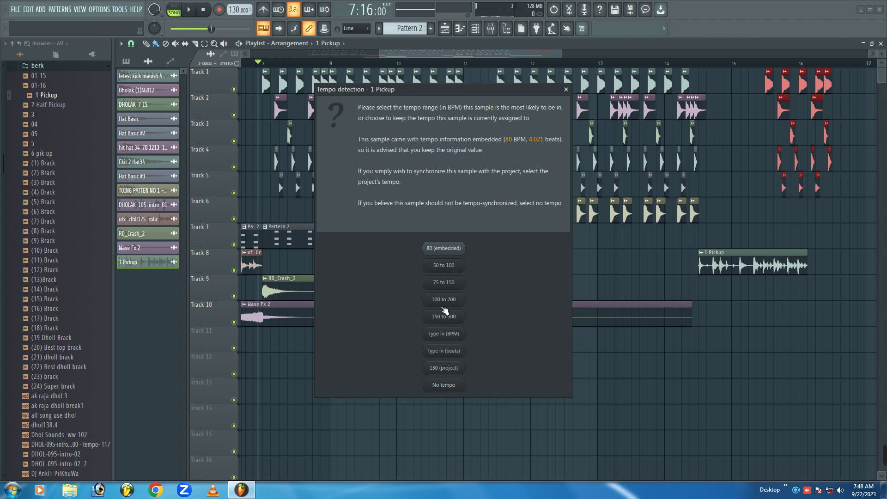
left_click(442, 300)
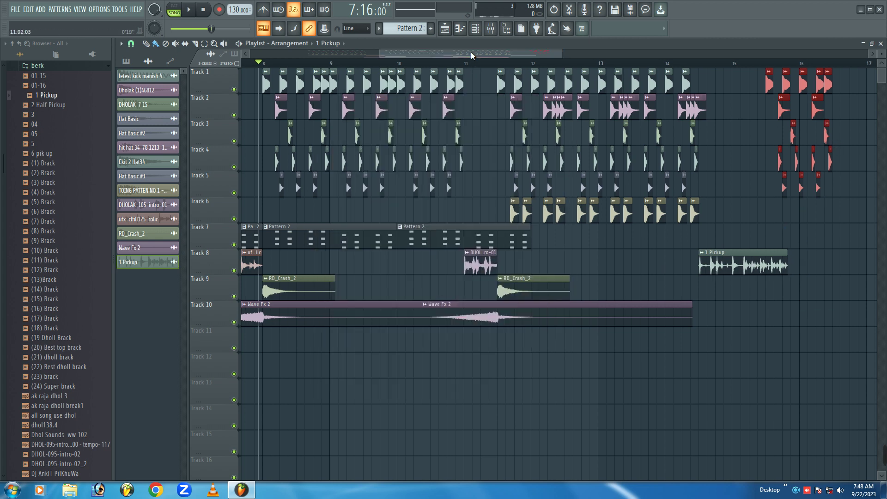
mouse_move(462, 55)
left_mouse_down()
mouse_move(531, 54)
mouse_move(460, 70)
left_mouse_up()
scroll(459, 70, "up", 3)
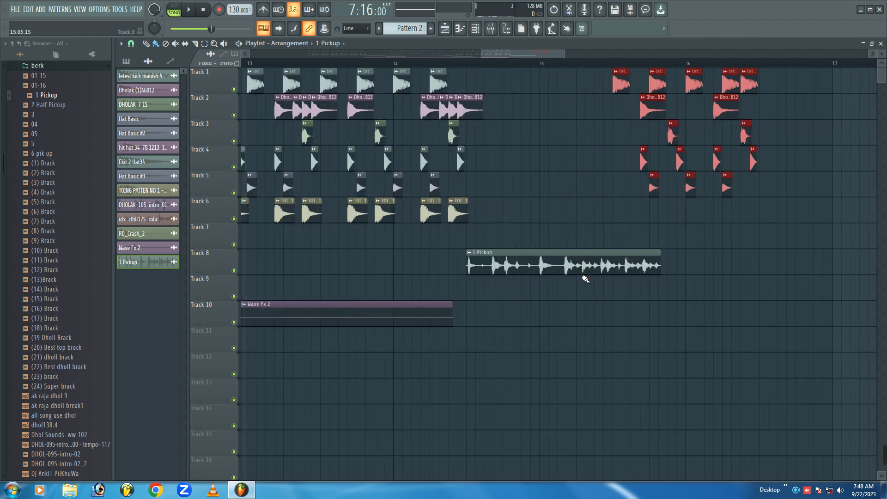
left_click_drag(536, 265, 609, 267)
Set the 1 Pickup clip's time stretching to 1 bar
double_click(596, 268)
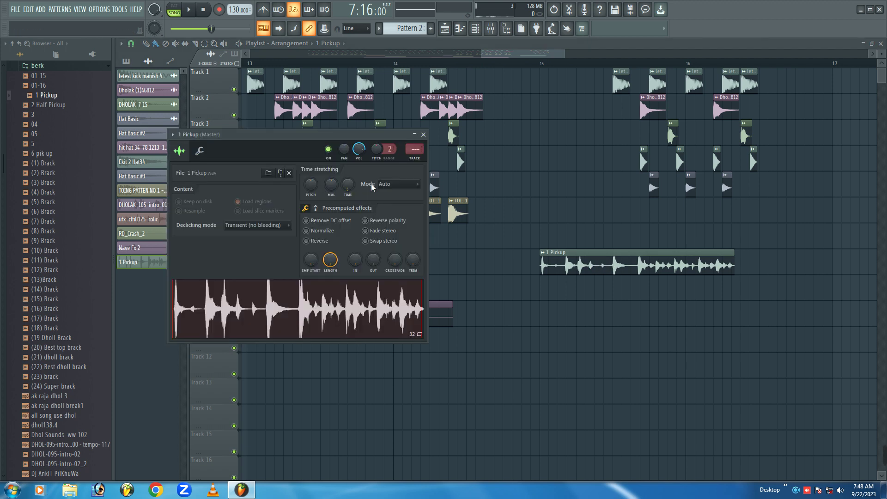
right_click(351, 185)
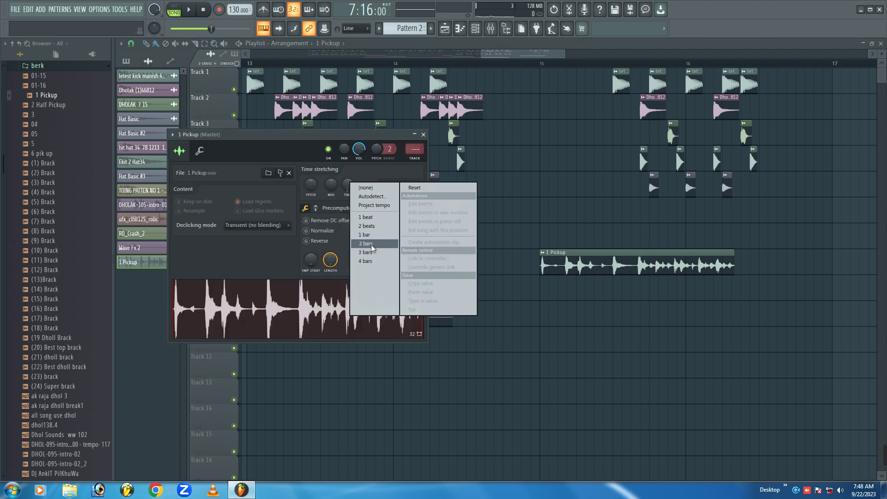
left_click(365, 234)
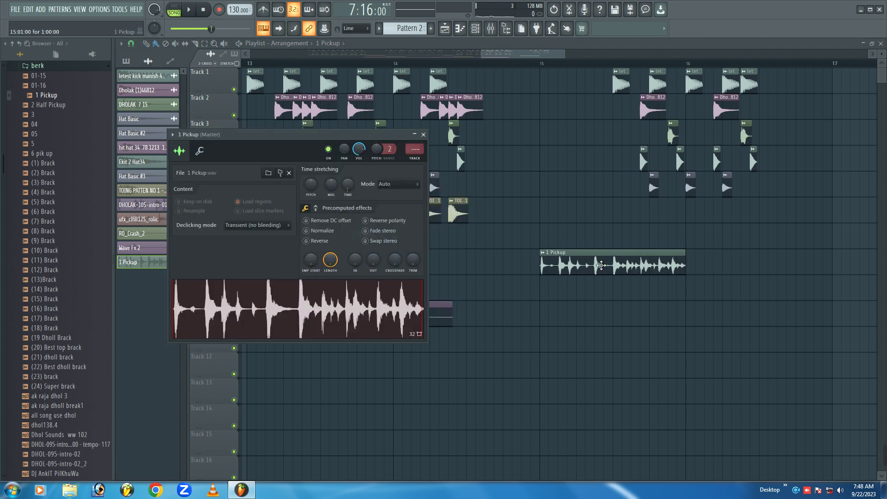
Play the fill at bar 15 and remove the 1 Pickup clip from Track 8
left_click(520, 63)
key("space")
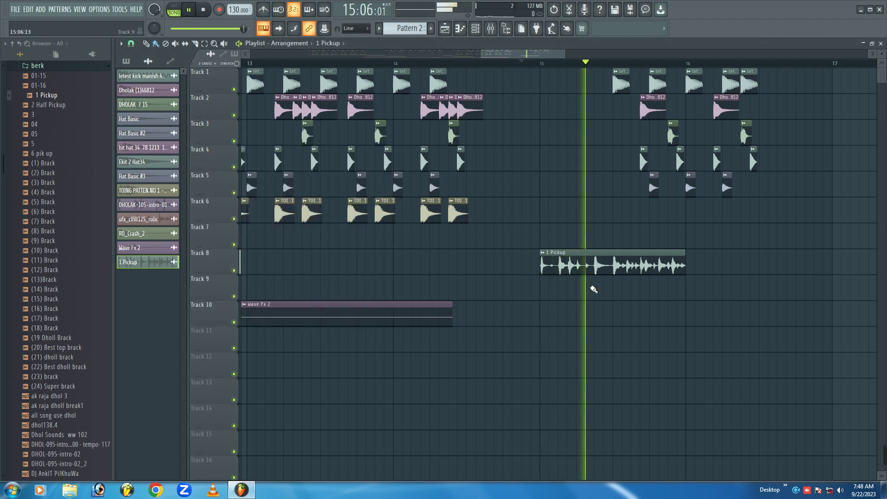
key("space")
right_click(594, 266)
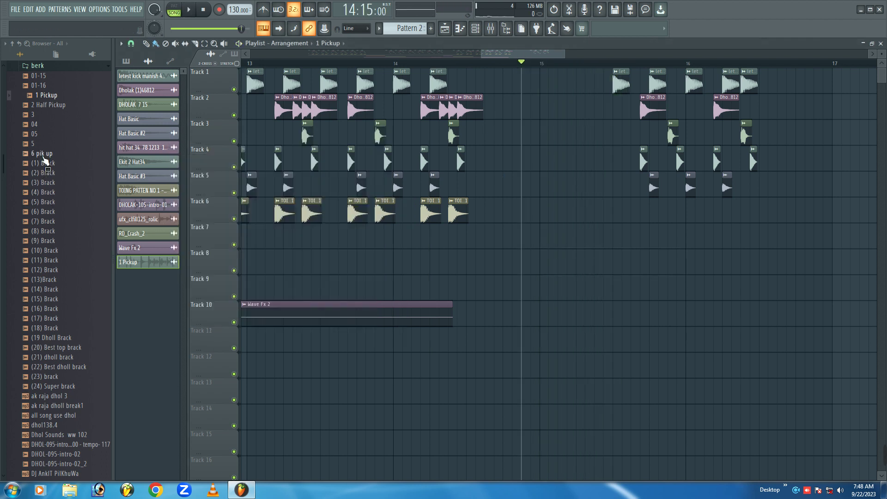
Add the 6 pik up sample from the berk folder to Track 8 at bar 15 and fit it to the project tempo
left_click(44, 155)
left_click_drag(42, 157, 541, 257)
left_click(542, 253)
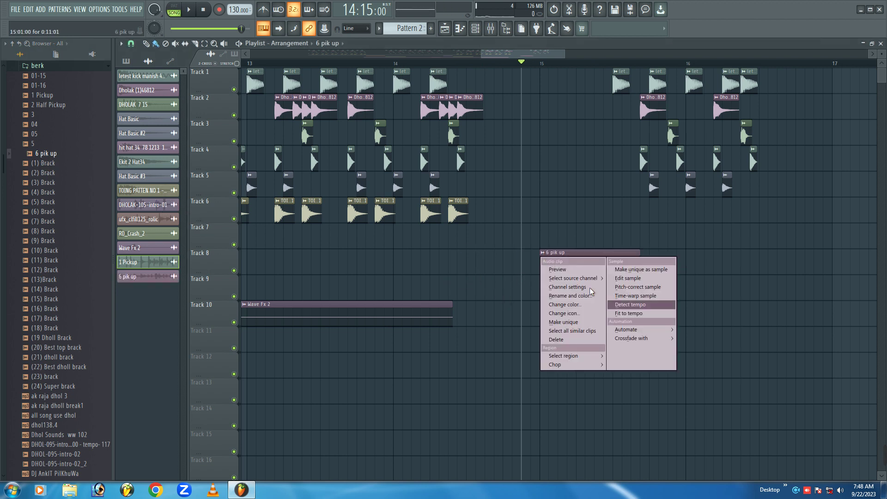
left_click(631, 313)
left_click(457, 307)
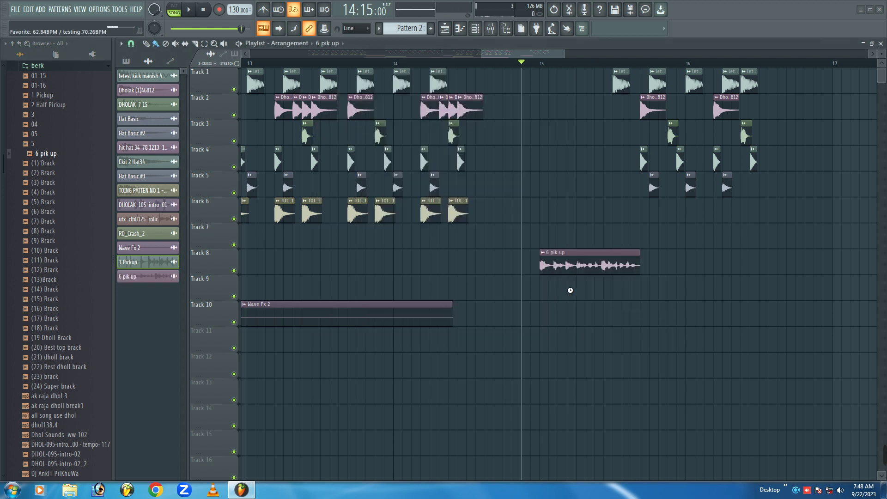
Stretch the 6 pik up clip to one bar and move it to start halfway through bar 14 on Track 8
double_click(572, 261)
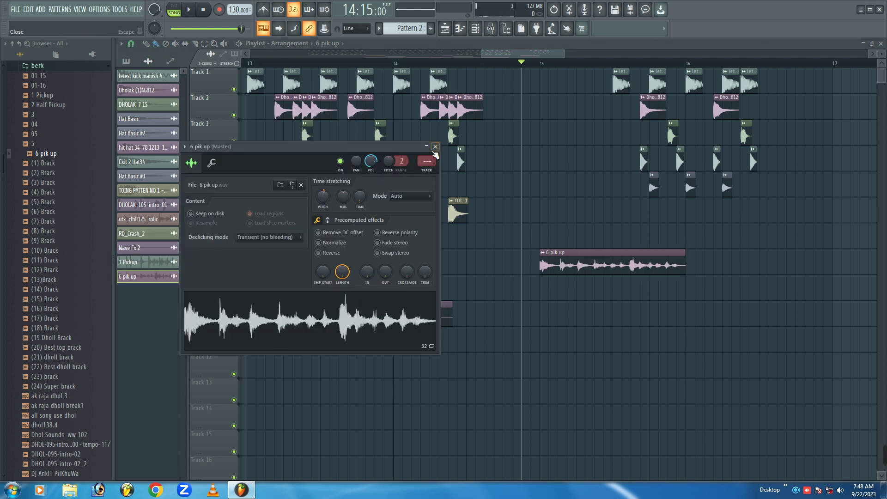
left_click(435, 147)
left_click_drag(579, 264, 506, 253)
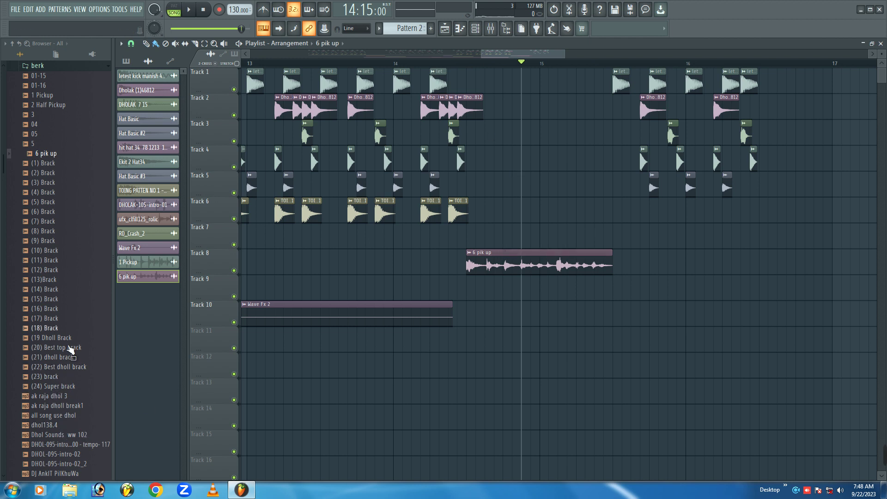
Copy Wave Fx 2 on Track 10 so its swell peaks halfway through bar 15, and place another RD_Crash_2 there on Track 9
left_click(330, 310)
left_click(465, 308)
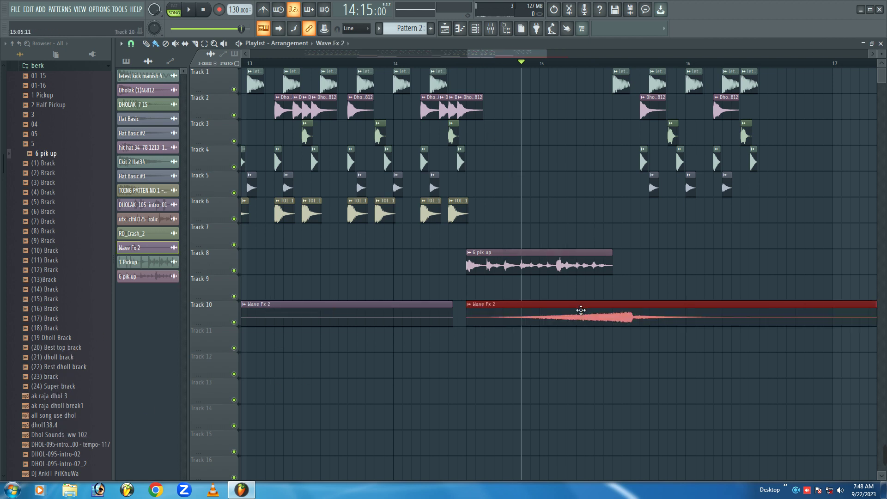
left_click_drag(580, 310, 559, 312)
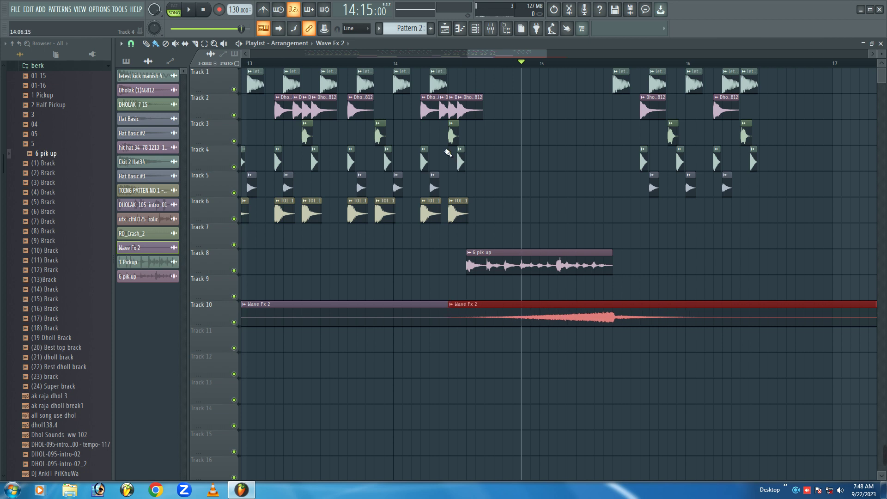
left_click_drag(468, 52, 426, 52)
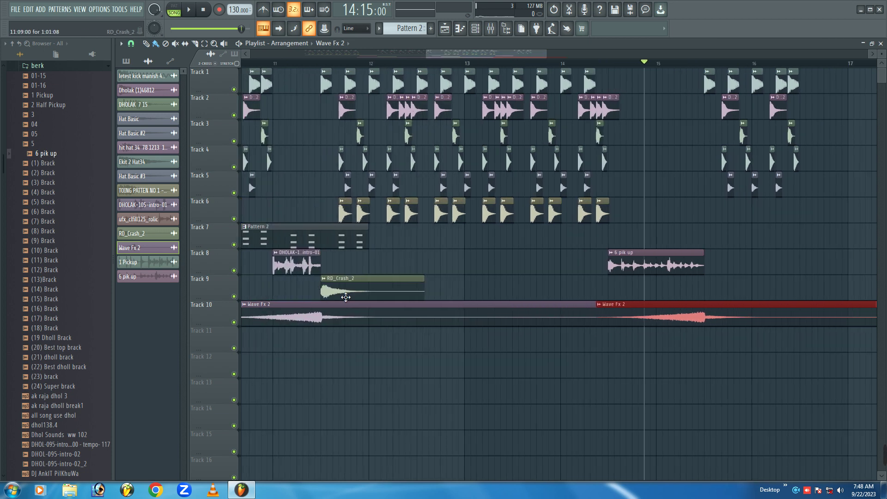
left_click(361, 292)
left_click(709, 284)
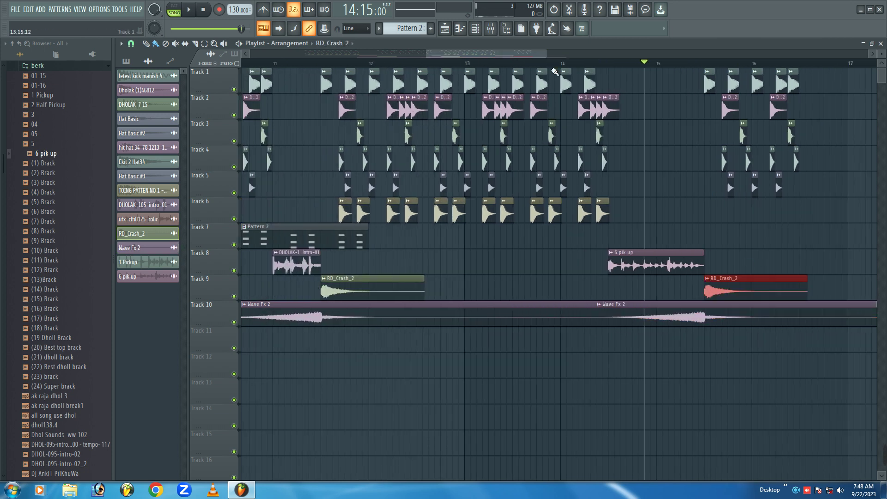
Add Dholak (1)46812 clips at 15:16 and 16:08 on Track 2 and delete the last kick clip on Track 1
left_click_drag(518, 58, 563, 54)
scroll(452, 69, "up", 5)
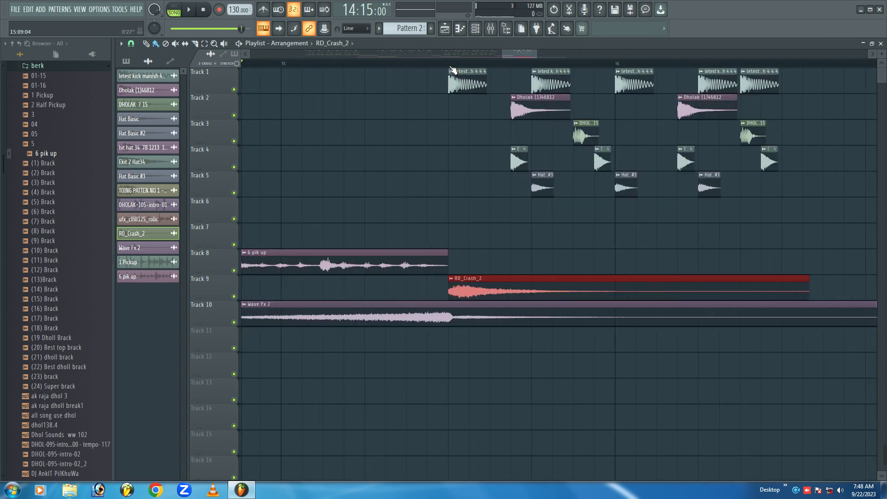
left_click(534, 114)
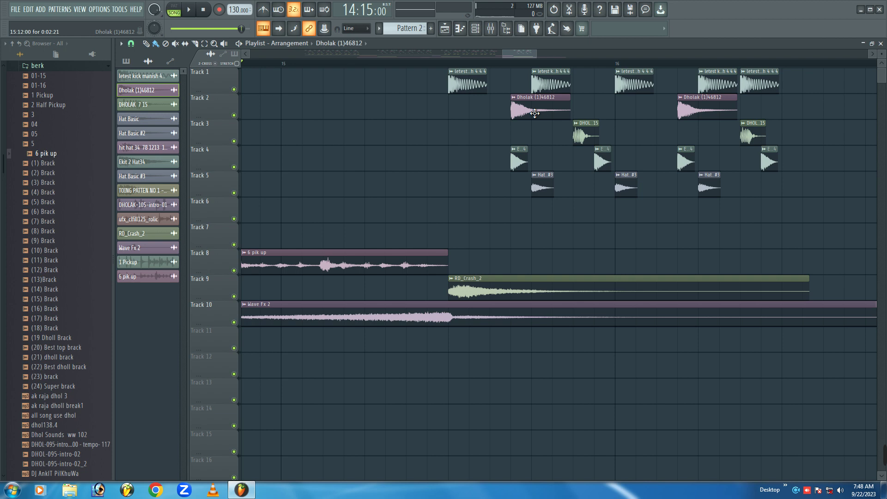
left_click(600, 107)
left_click(757, 110)
right_click(758, 89)
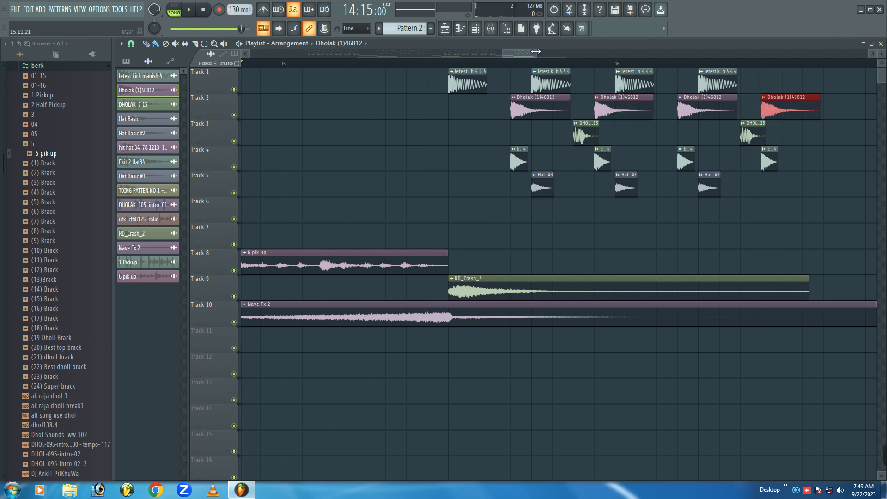
Add a Hat Basic #3 clip on Track 5 halfway through bar 15 and play the section from 15:08
left_click_drag(535, 52, 581, 52)
left_click(324, 64)
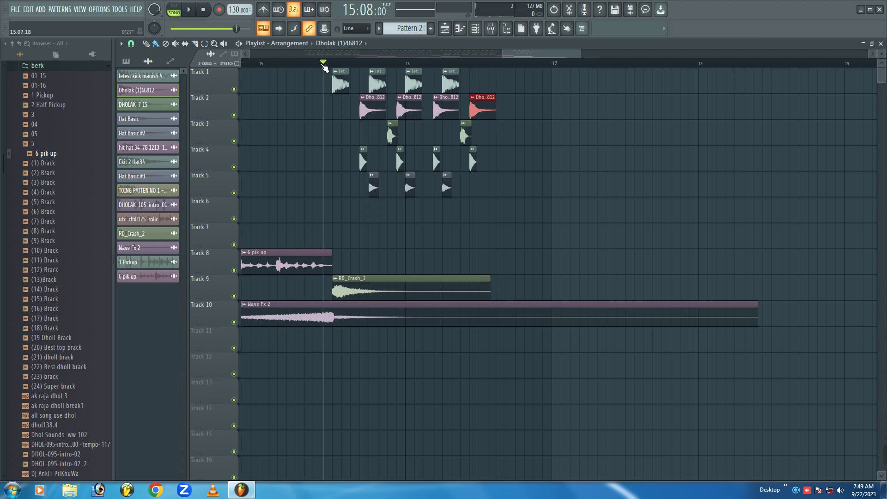
scroll(325, 67, "up", 5)
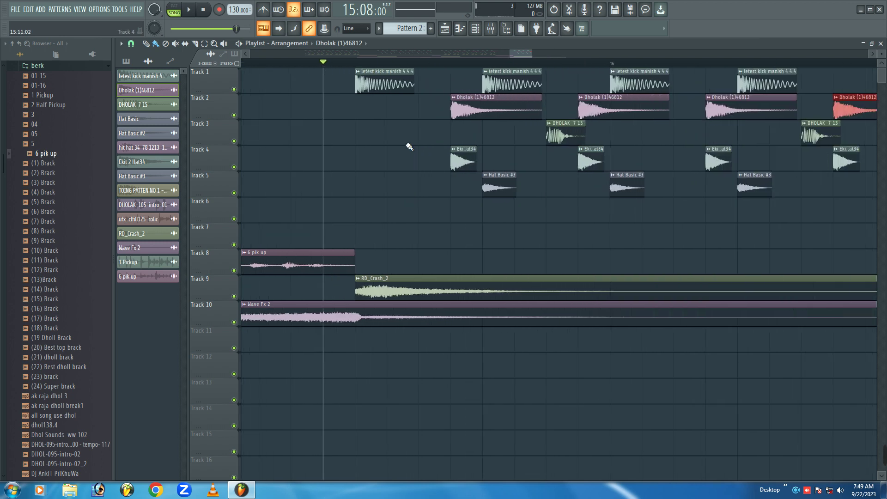
left_click(487, 188)
left_click(362, 187)
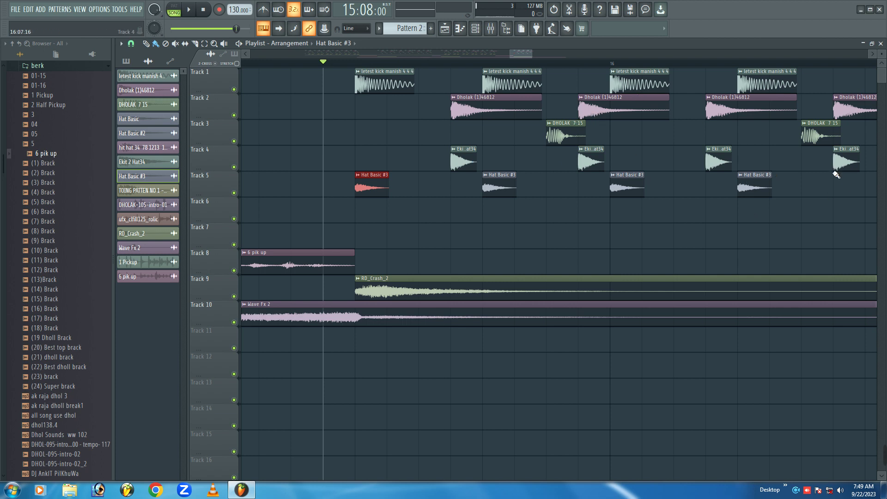
key("space")
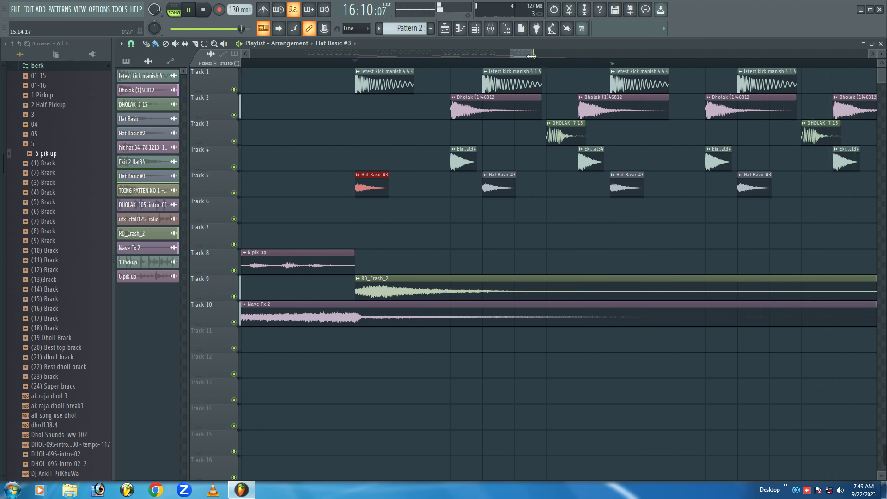
Duplicate the one-bar drum group on Tracks 1 to 5 twice, with the copies starting halfway through bars 16 and 17
scroll(350, 73, "down", 3)
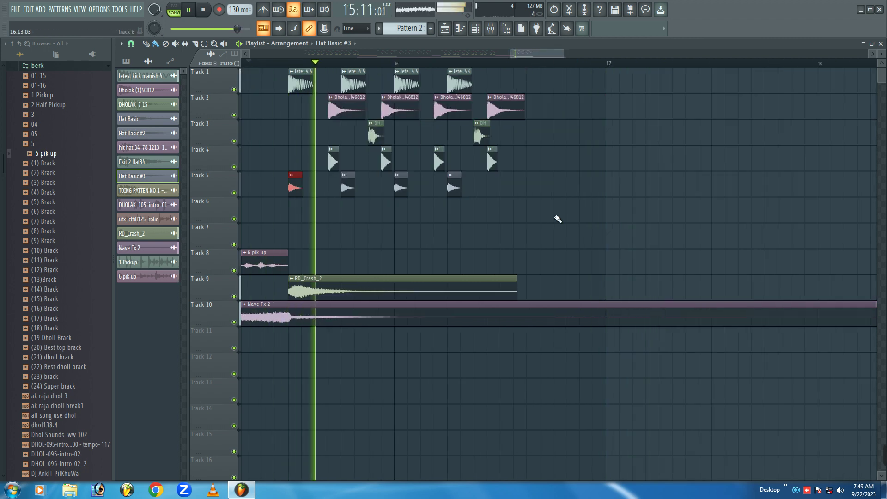
left_click_drag(568, 194, 298, 89)
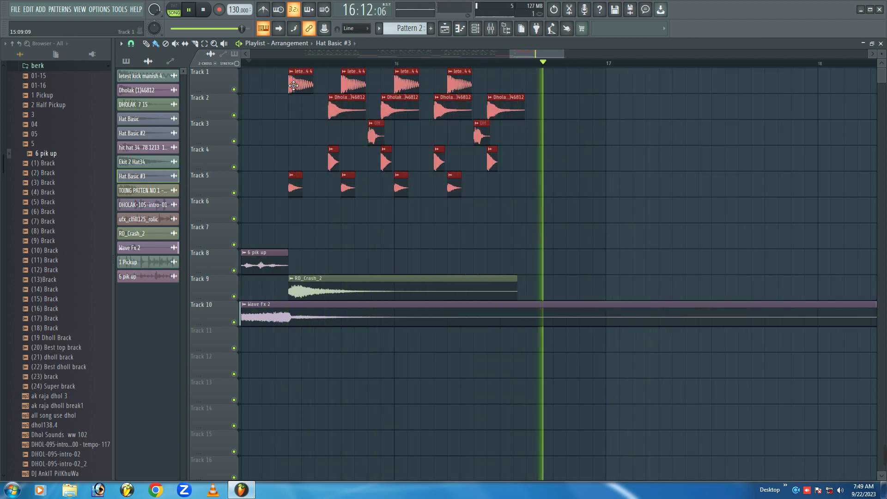
key("ctrl+b")
left_click_drag(514, 105, 501, 105)
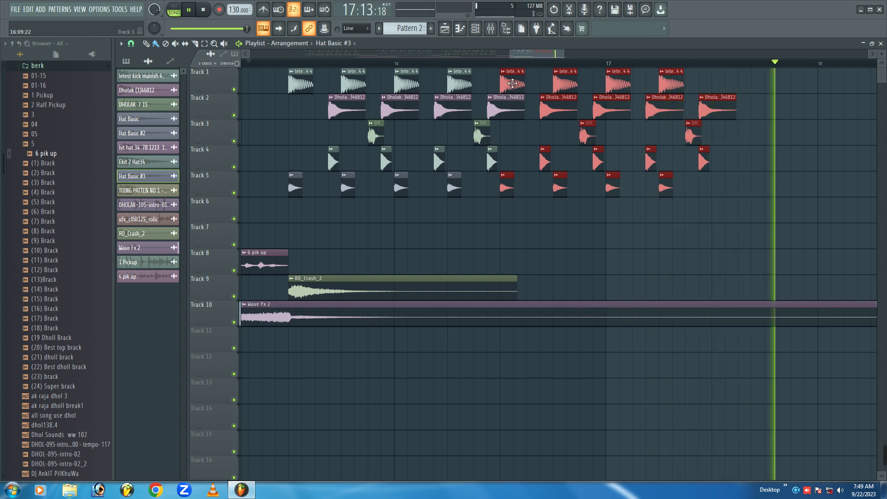
key("ctrl+b")
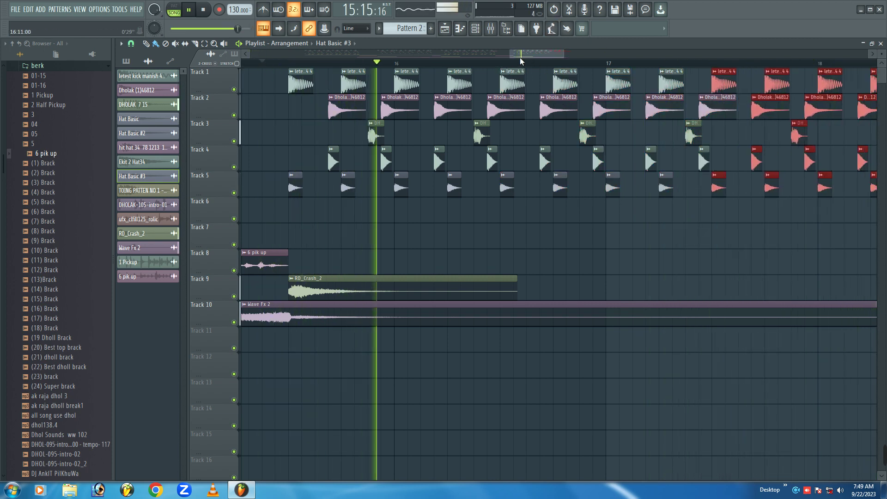
Play the repeated drum section from 15:07 to check the pattern
left_click_drag(564, 56, 575, 54)
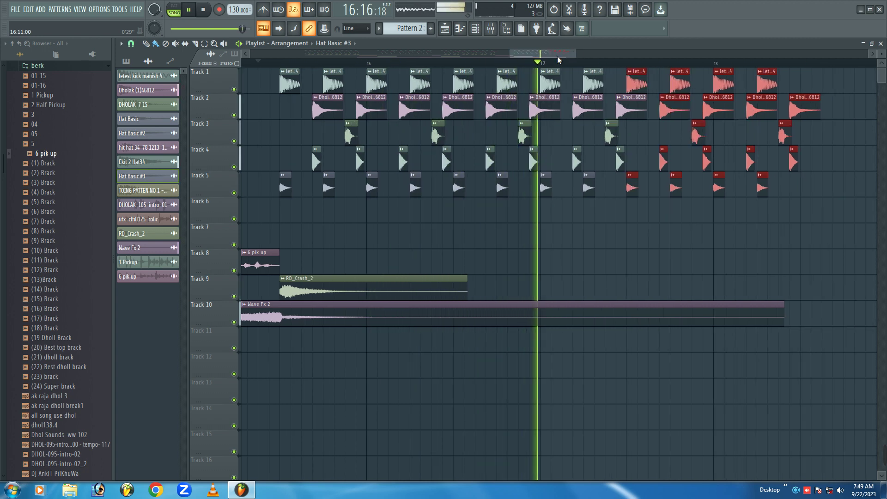
left_click_drag(510, 53, 506, 53)
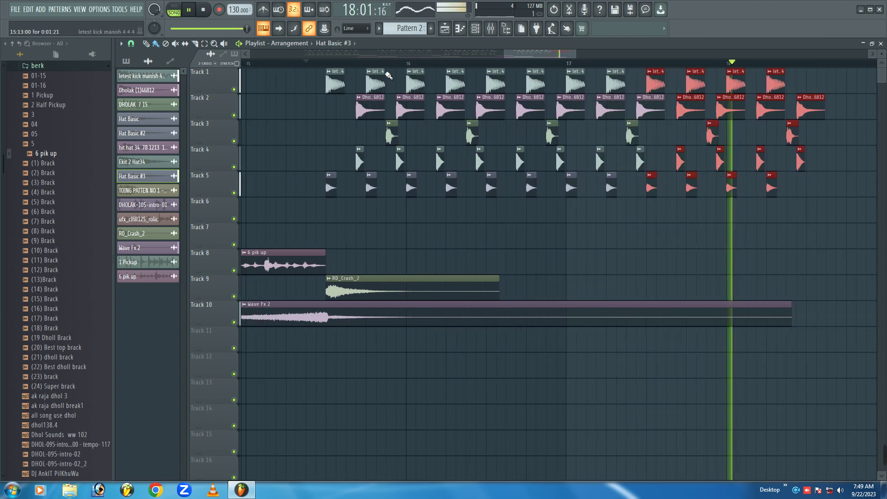
left_click(315, 64)
scroll(315, 70, "up", 5)
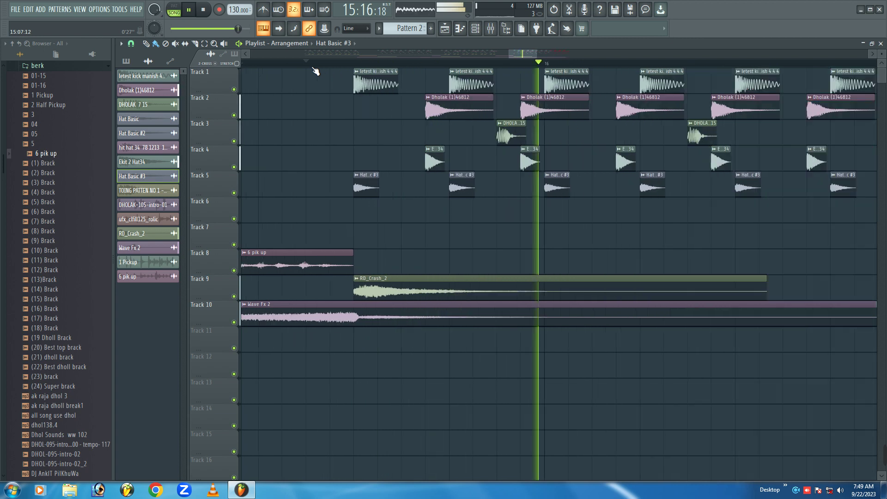
scroll(315, 70, "down", 2)
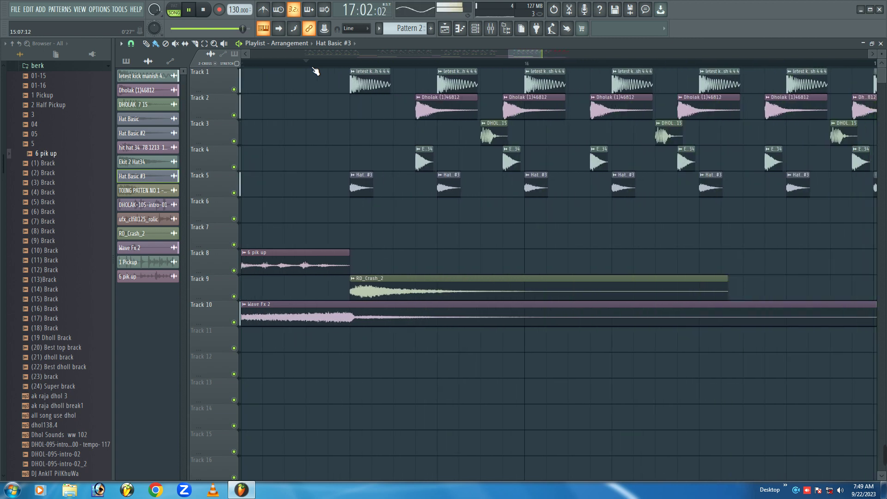
key("space")
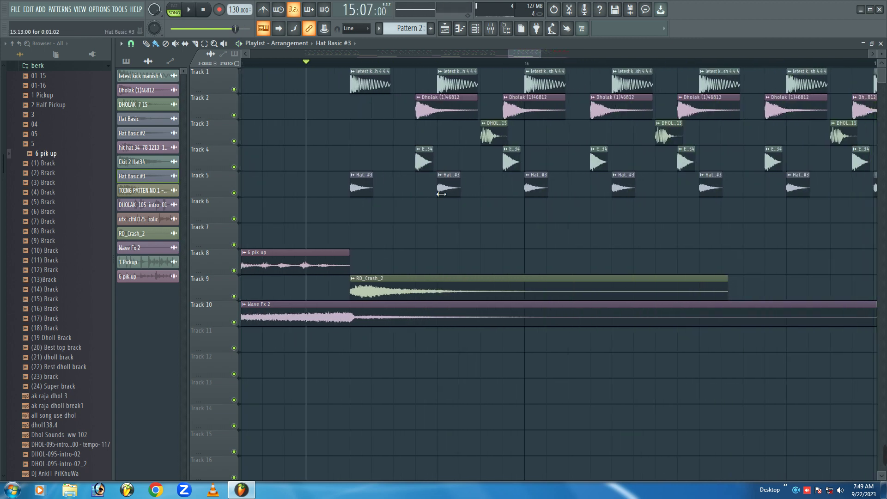
Lower the Ekit 2 Hat34 channel volume to about 71% and play the section from bar 15 again
double_click(427, 163)
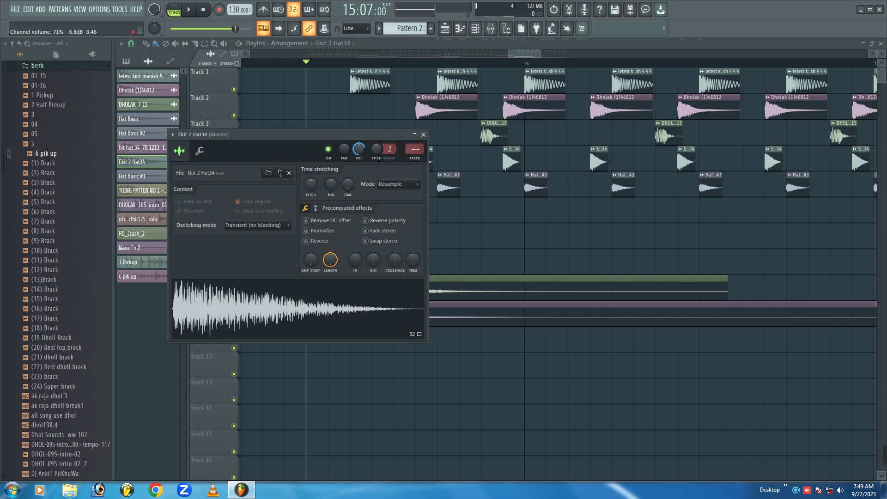
left_click(296, 64)
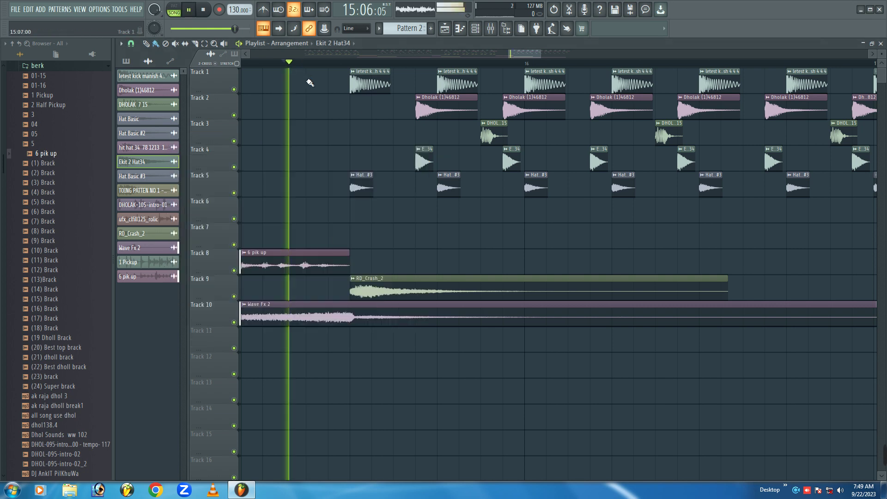
Stop the playback and audition break samples in the berk folder, including all song use dhol and drum dj2
key("space")
left_click_drag(547, 54, 621, 51)
key("space")
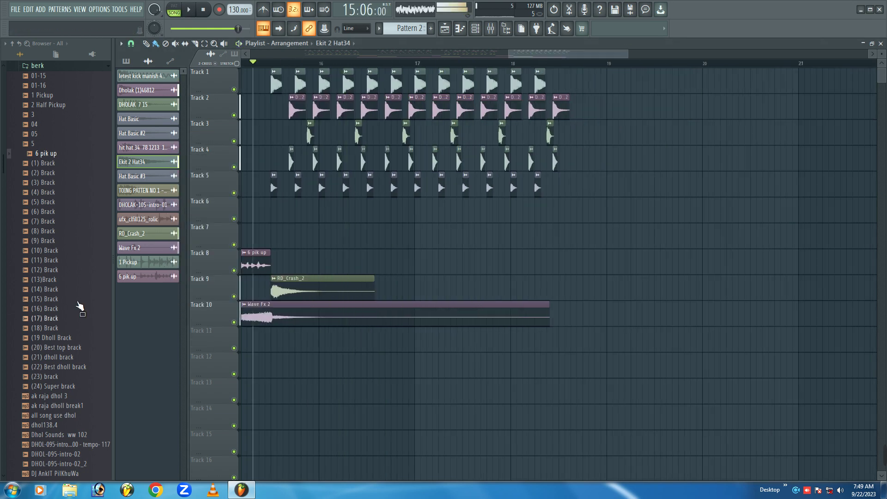
left_click(55, 357)
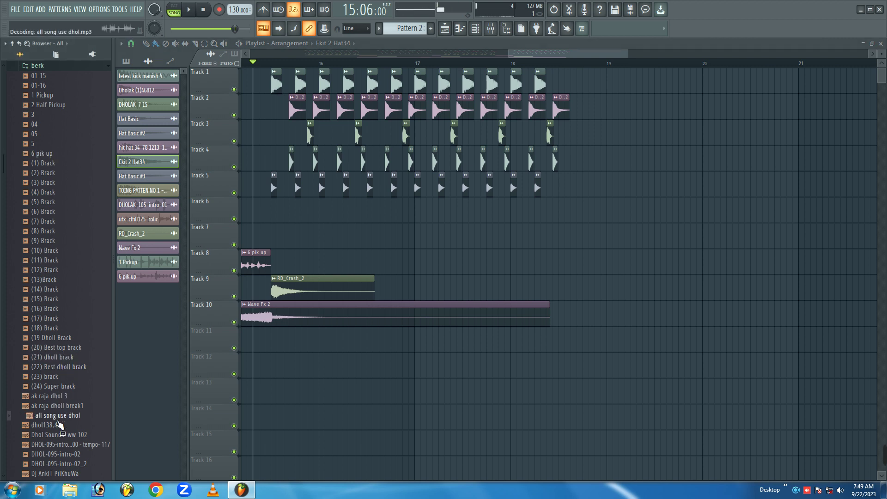
scroll(58, 416, "down", 10)
left_click(50, 184)
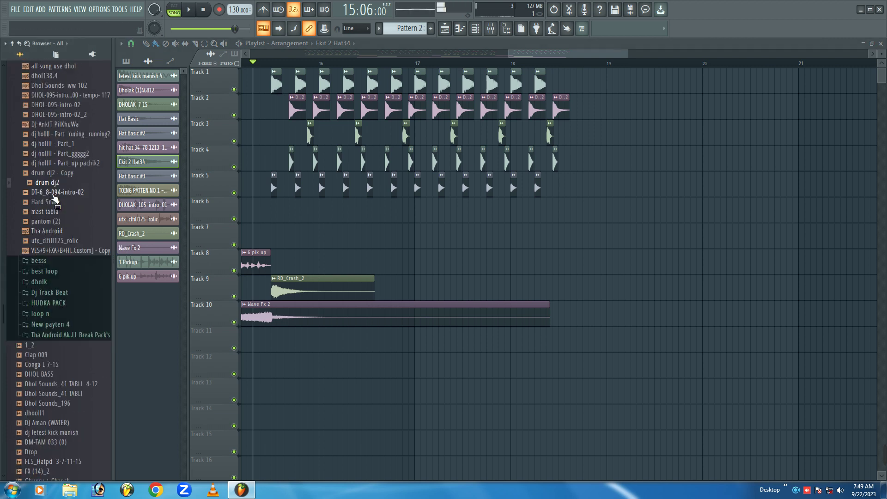
Place the 2 BEST HUDKA loop from the HUDKA PACK folder on Track 6 at 15:09 and fit it to the project tempo
left_click(36, 304)
left_click_drag(33, 327, 281, 208)
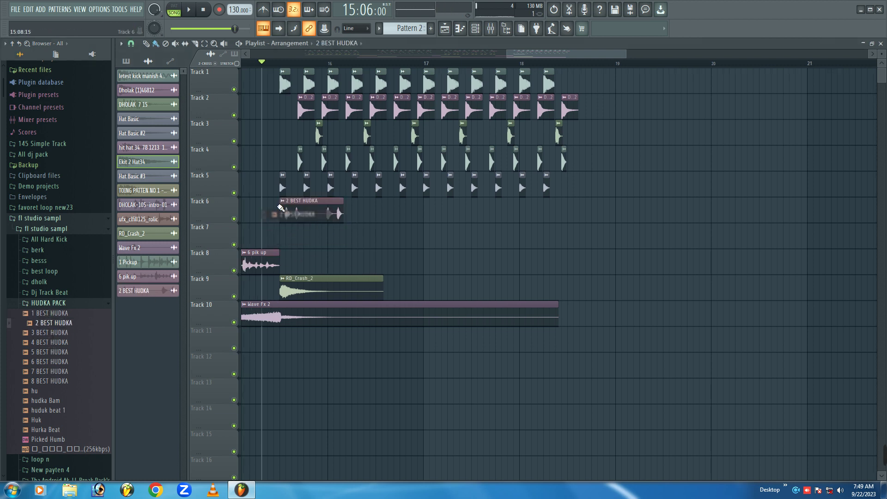
scroll(250, 64, "up", 5)
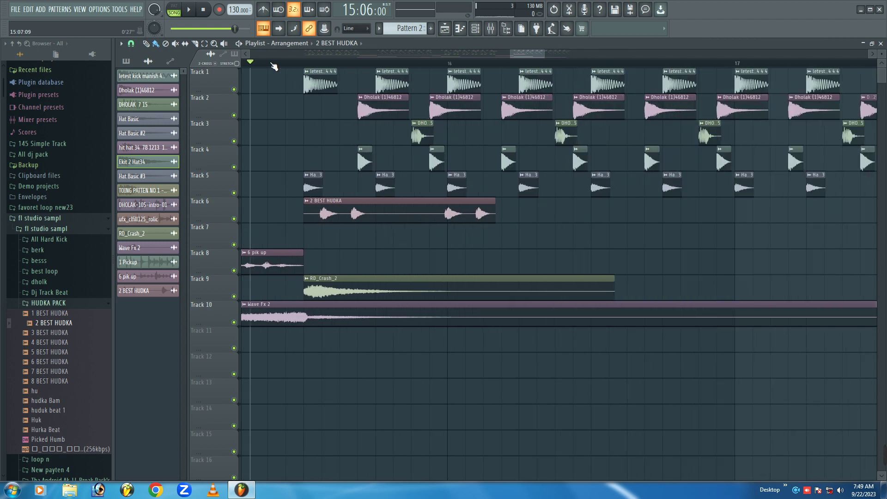
left_click(321, 203)
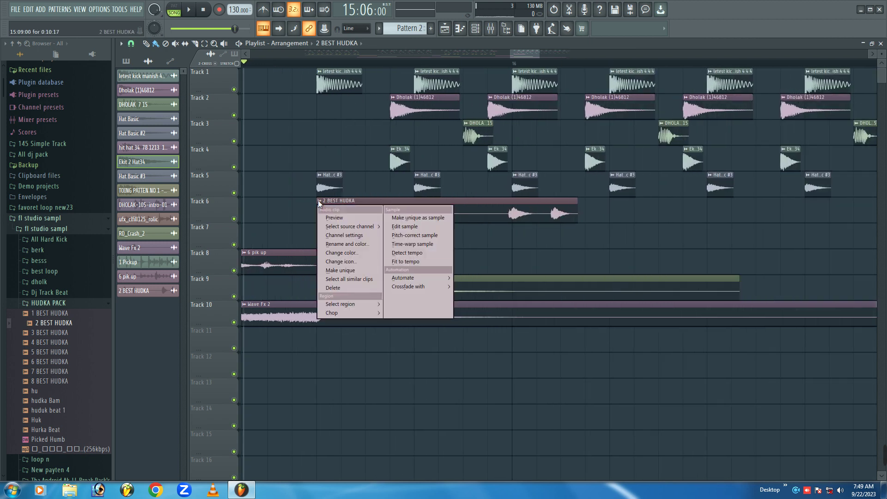
left_click(411, 262)
left_click(445, 306)
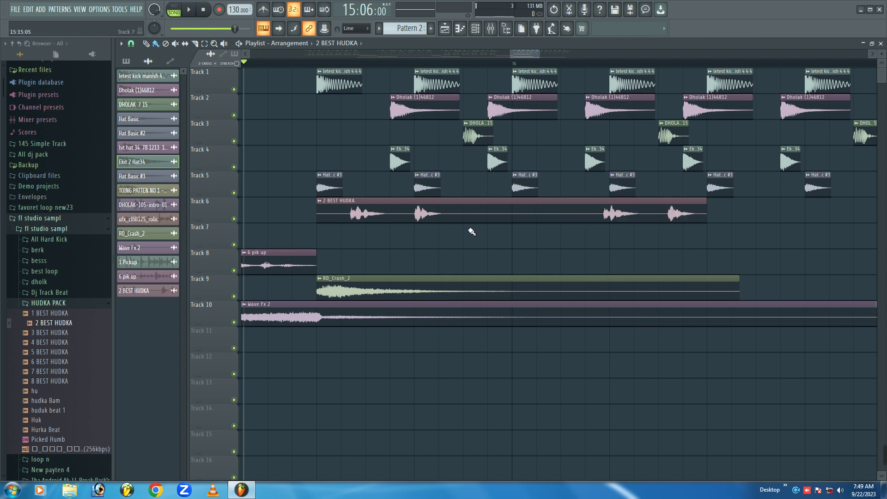
Repeat the 2 BEST HUDKA clip twice on Track 6, back to back, and play the section with the drums
left_click_drag(542, 56, 617, 56)
left_click_drag(377, 206, 517, 214)
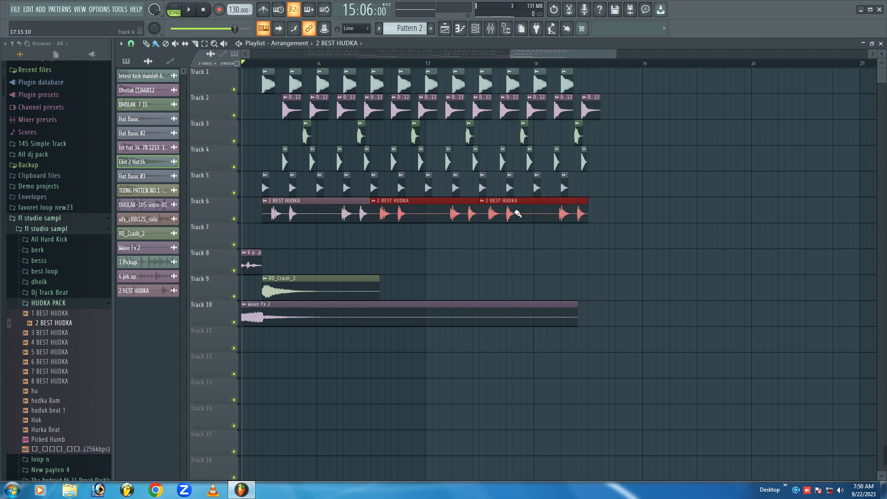
key("space")
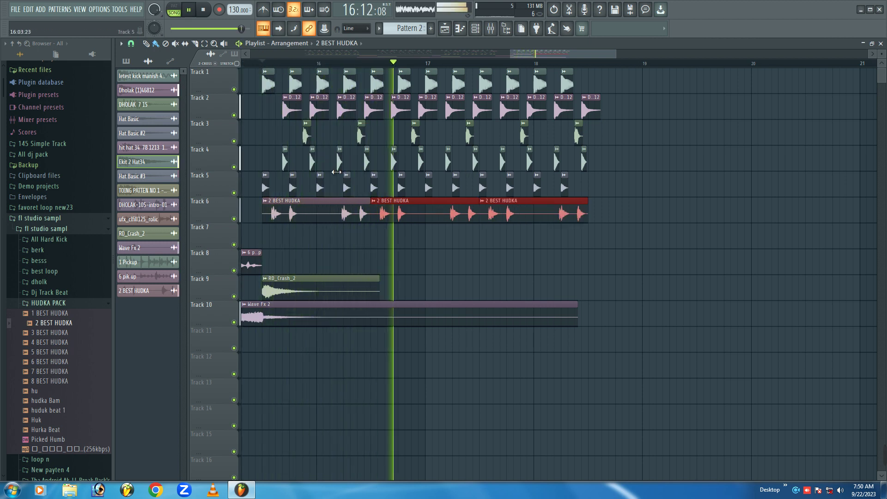
key("space")
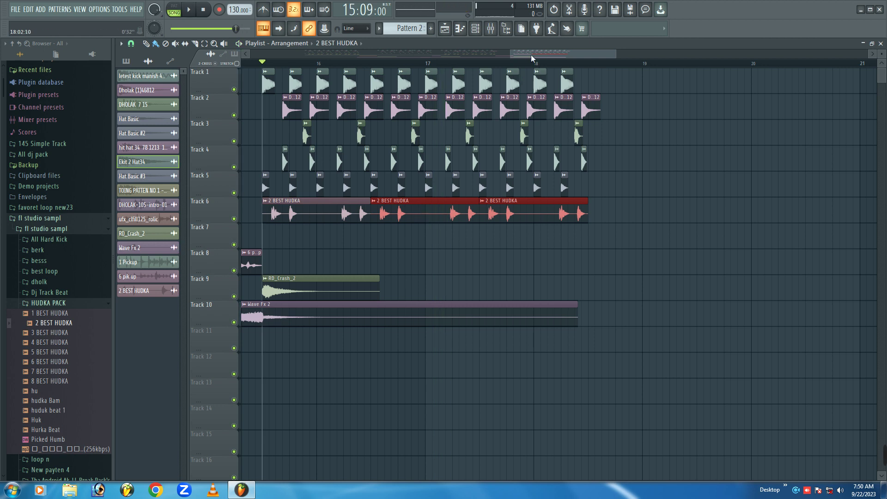
Delete all three 2 BEST HUDKA clips from Track 6
right_click(539, 217)
right_click(388, 217)
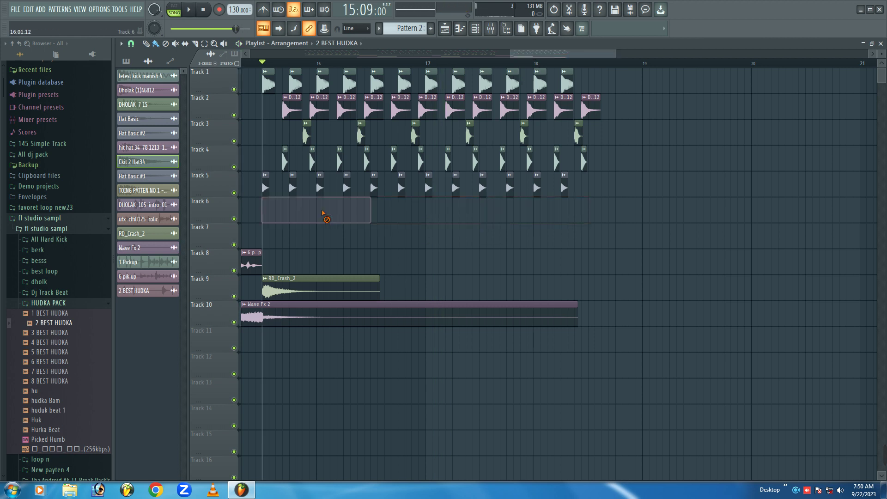
right_click(321, 212)
Place the 3 BEST HUDKA loop on Track 6 at 15:09 and fit it to tempo using the 100 to 200 BPM range
left_click(43, 335)
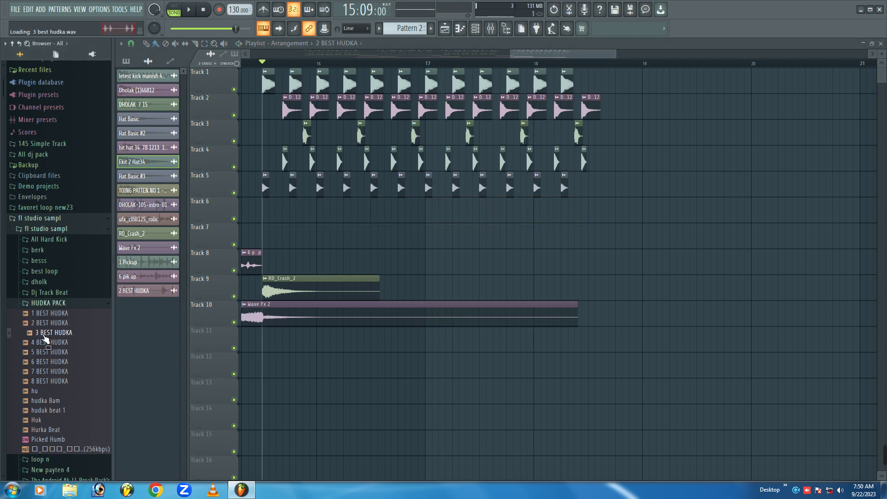
left_click_drag(206, 289, 392, 208)
right_click(393, 204)
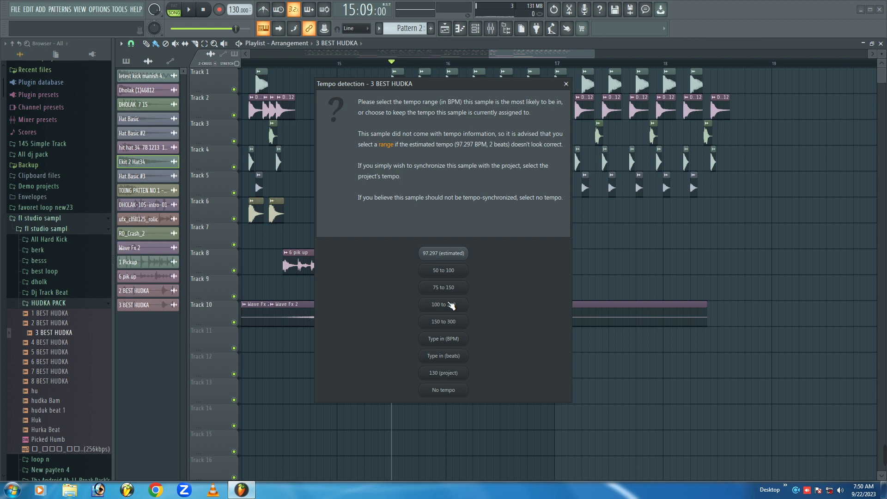
left_click(449, 304)
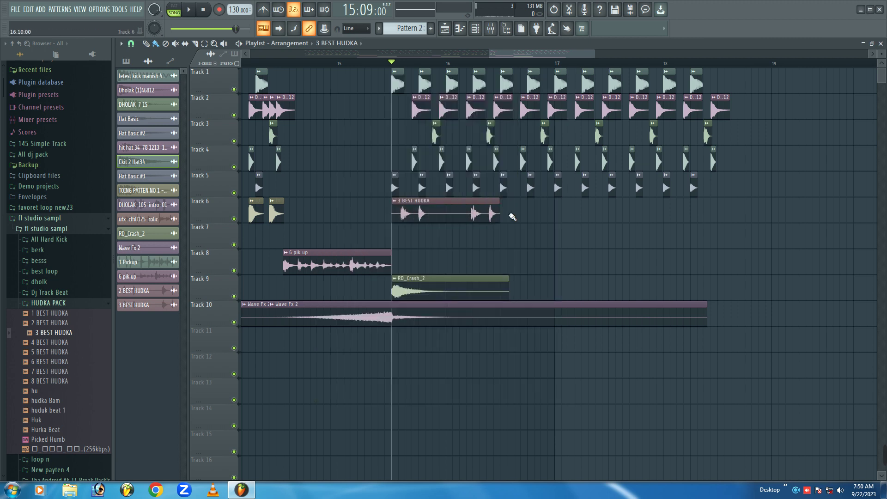
Repeat the 3 BEST HUDKA clip on Track 6 to fill three bars, removing the surplus copy, and play the section
mouse_move(505, 212)
left_mouse_down()
mouse_move(666, 212)
mouse_move(652, 158)
left_mouse_up()
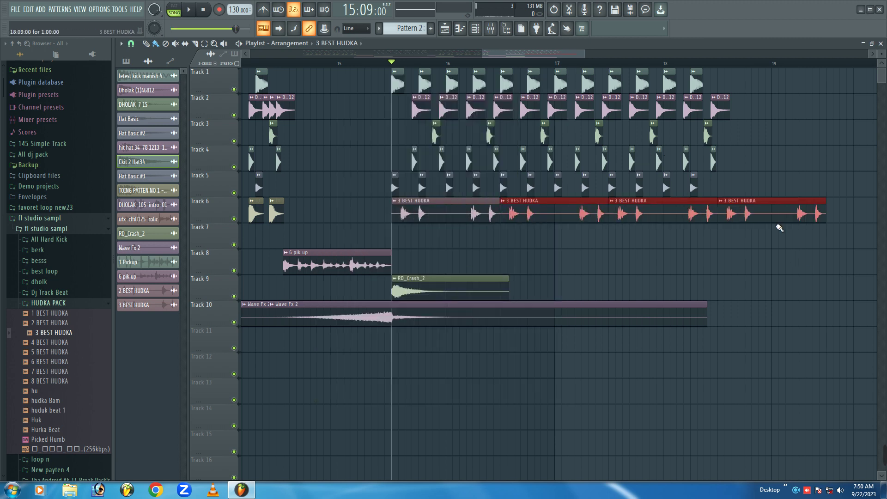
right_click(776, 215)
key("space")
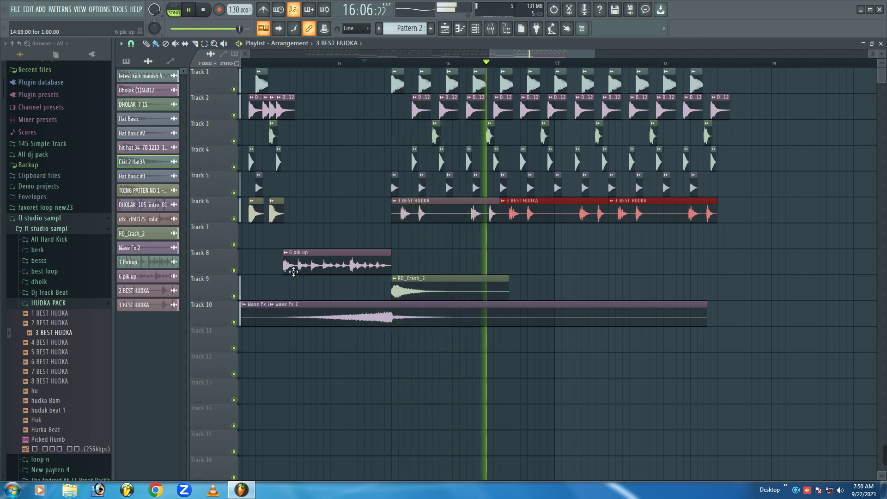
key("space")
Place the 5 BEST HUDKA loop on Track 7 at 15:09 and delete the three 3 BEST HUDKA clips from Track 6
left_click(40, 354)
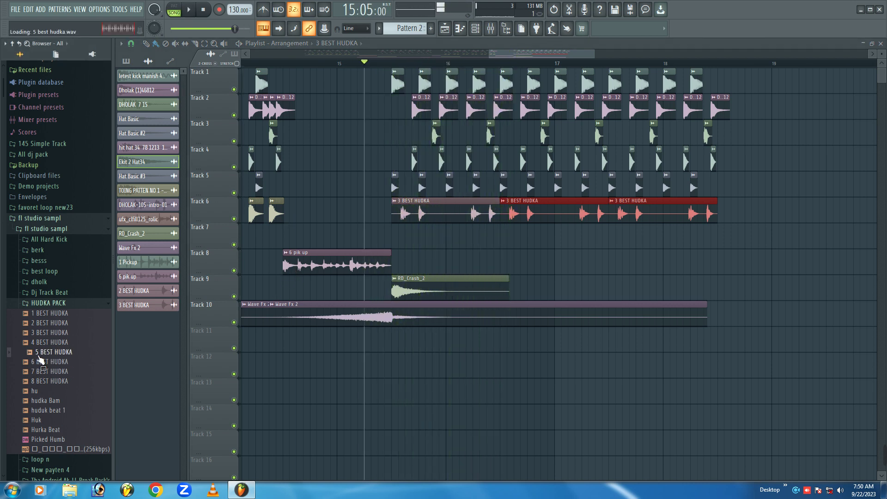
left_click_drag(38, 357, 396, 232)
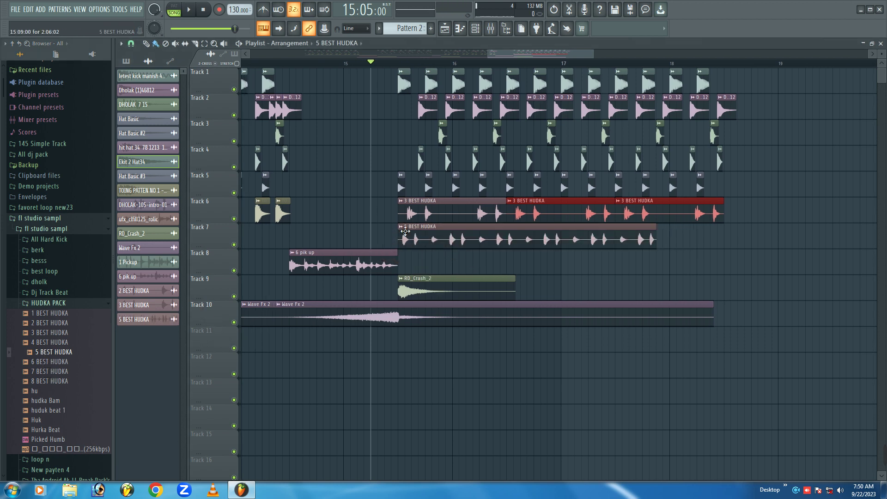
right_click(434, 217)
right_click(554, 213)
right_click(660, 209)
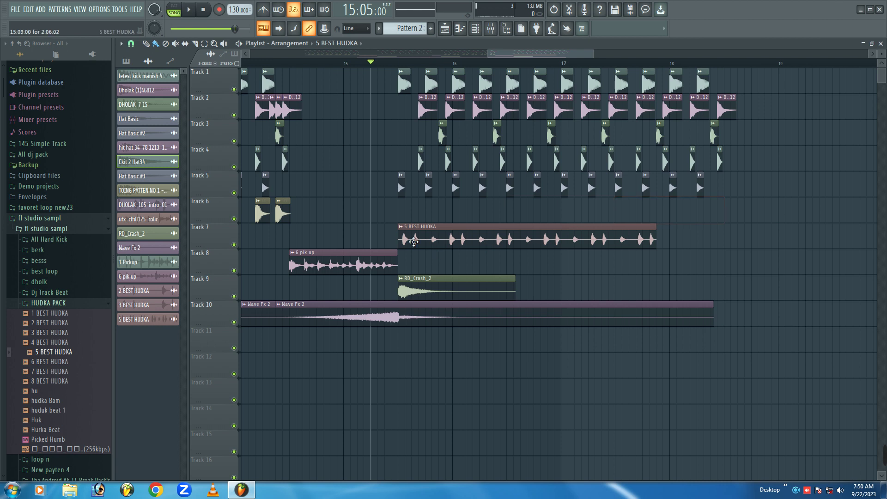
Fit the 5 BEST HUDKA clip on Track 7 to tempo using the 100 to 200 BPM range
left_click(405, 231)
left_click(487, 290)
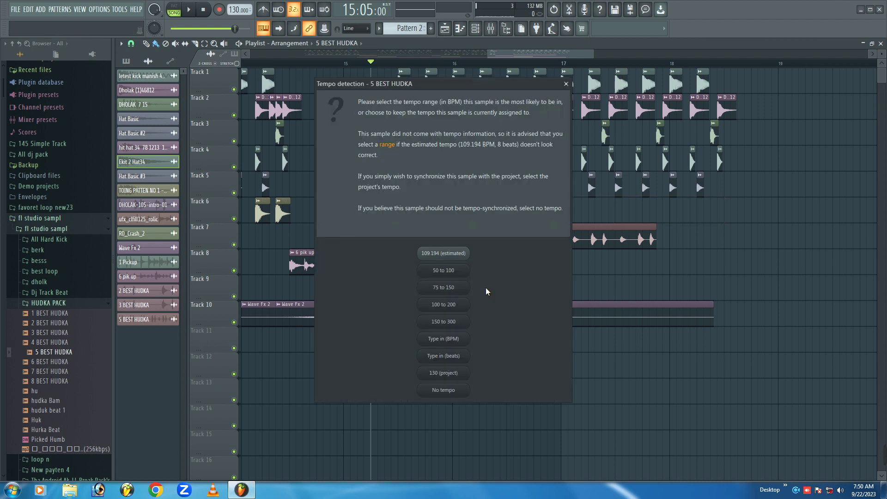
left_click(444, 305)
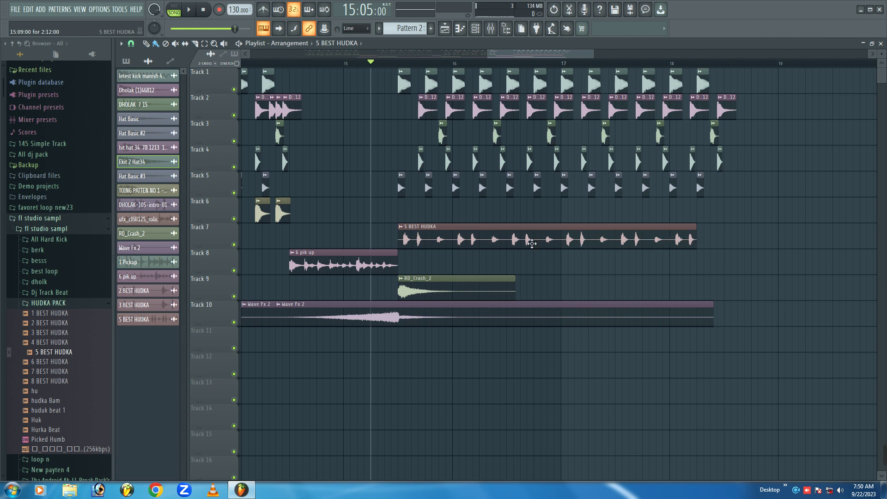
Move the 5 BEST HUDKA clip to 16:01 on Track 7 and set its sample's time stretching to 3 bars
left_click_drag(499, 237, 553, 227)
right_click(457, 228)
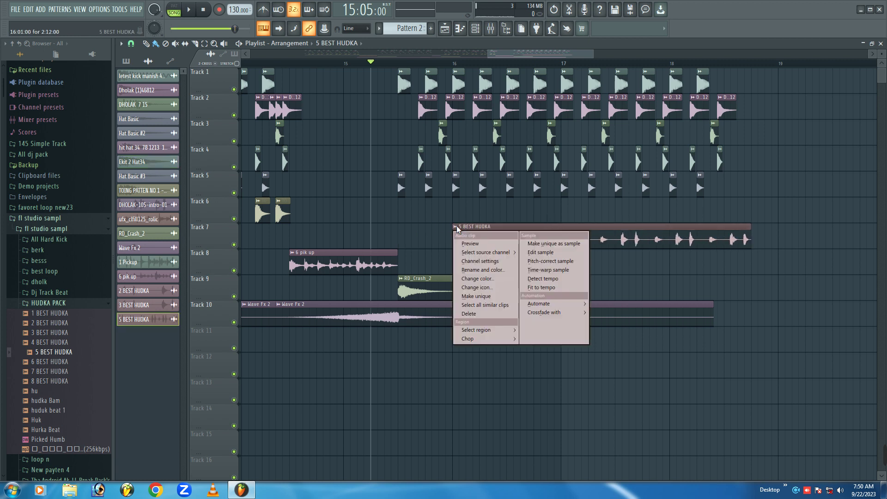
left_click(479, 229)
right_click(455, 231)
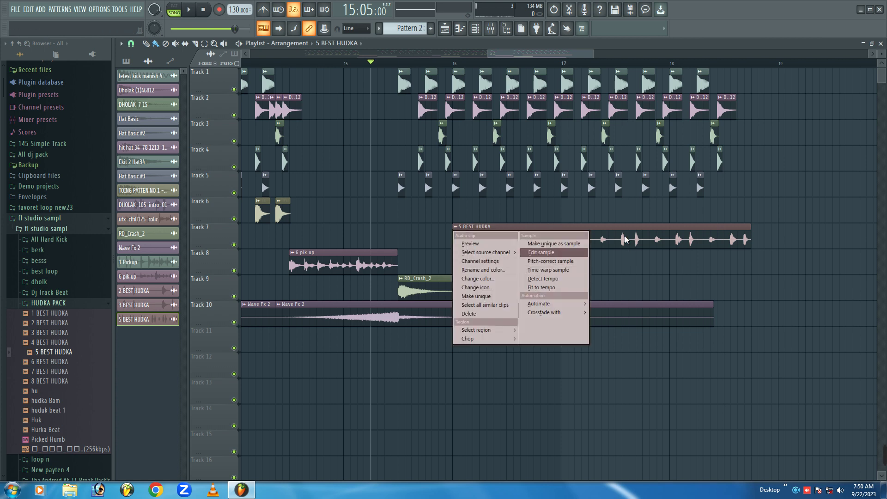
left_click(540, 252)
right_click(300, 137)
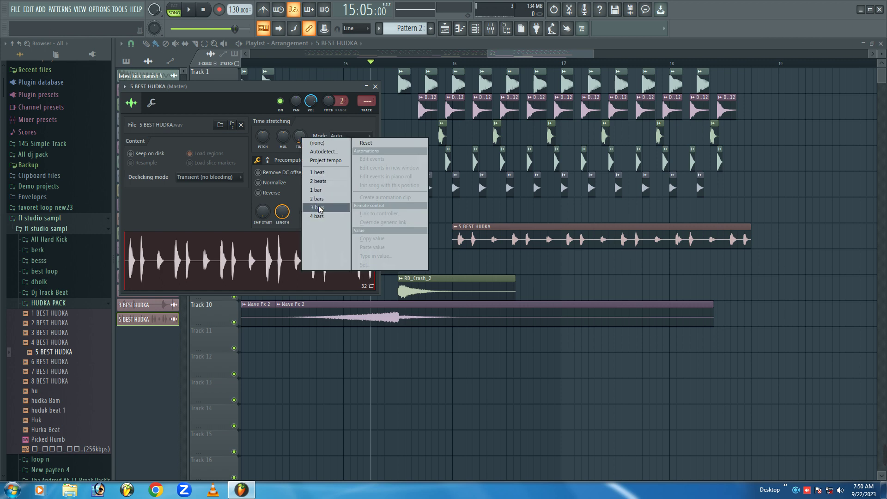
left_click(318, 217)
Move the stretched 5 BEST HUDKA clip back to 15:09 on Track 7 and play it against the drums
left_click(407, 63)
key("space")
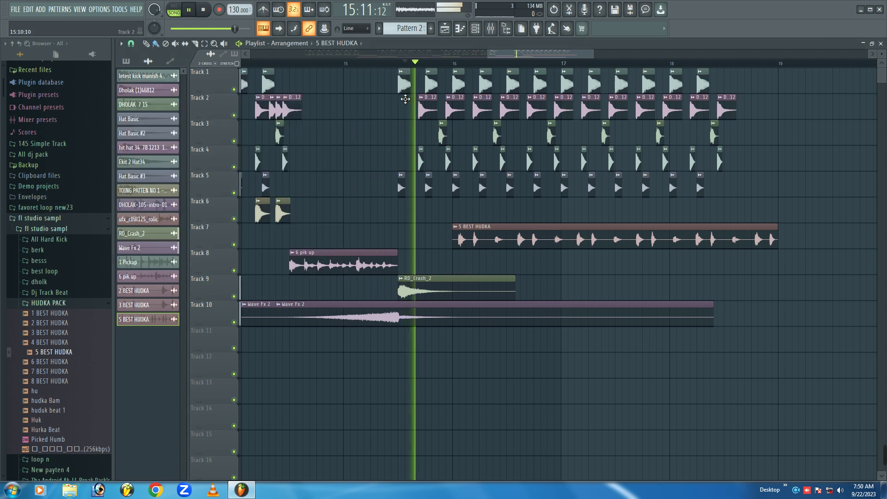
left_click_drag(540, 248, 481, 236)
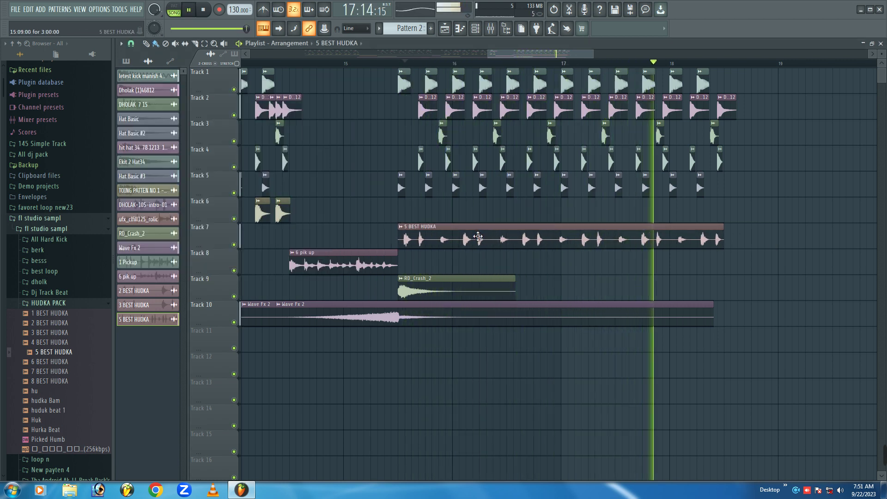
double_click(481, 236)
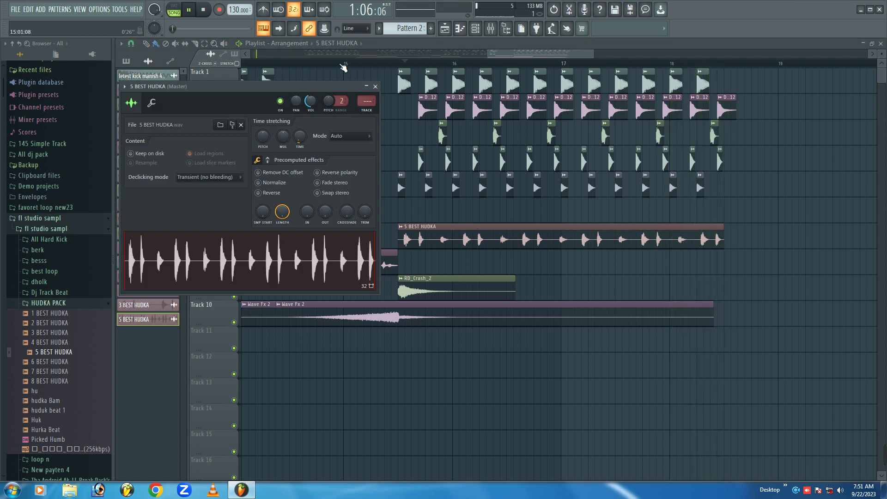
key("Escape")
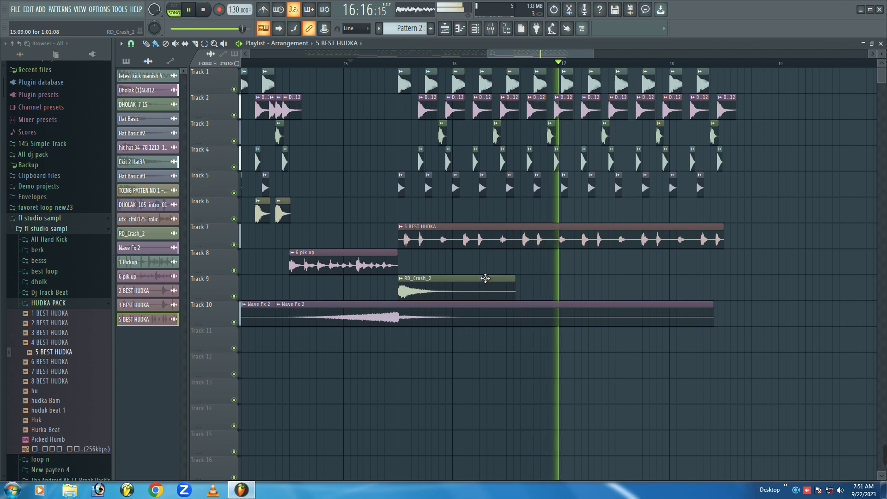
Delete the 5 BEST HUDKA clip from Track 7 and audition the 8 BEST HUDKA, hu and hudka Bam samples
right_click(498, 240)
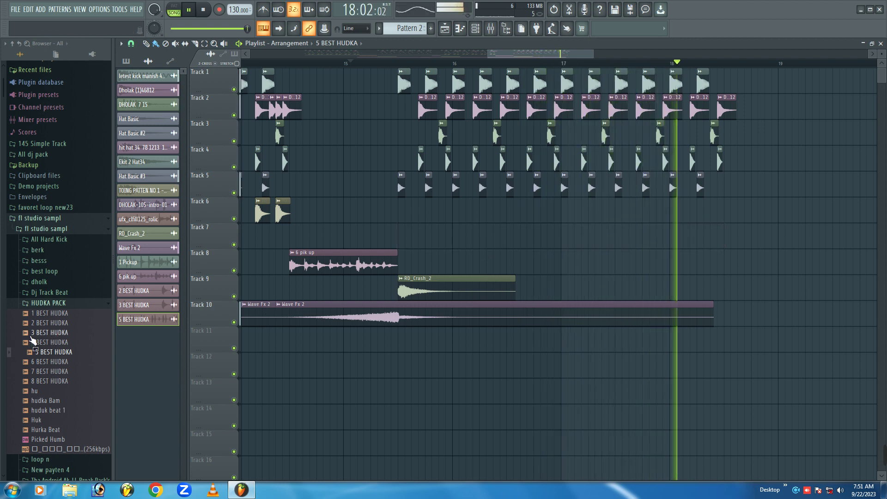
key("space")
left_click(38, 391)
key("Up")
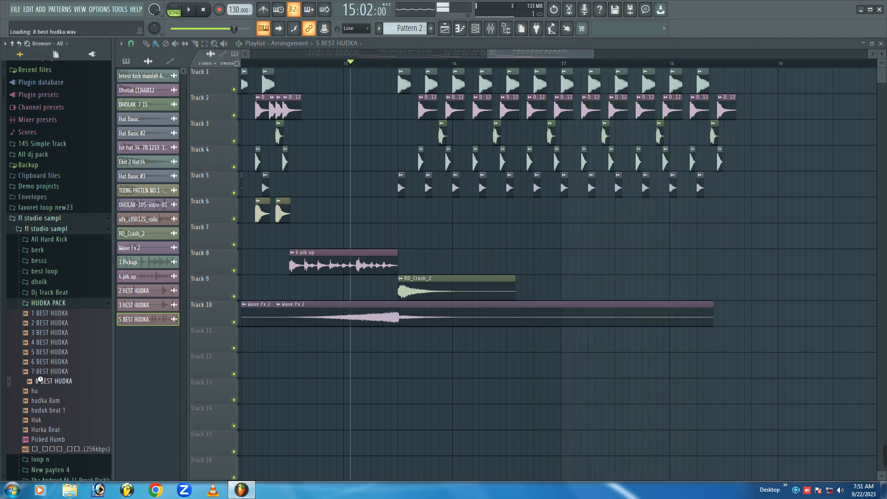
key("Down")
key("Up")
left_click(40, 401)
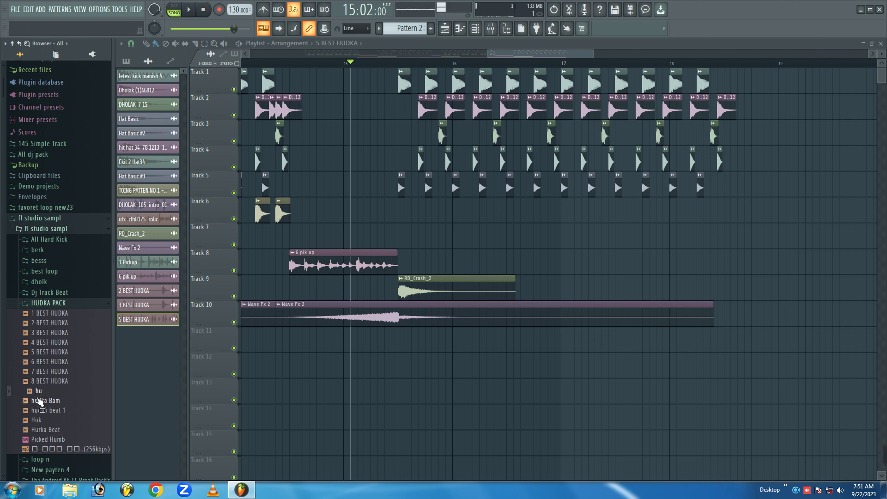
Place hudka Bam clips on Track 6 at 16:03 and 16:05 and play the section from 15:14
left_click_drag(40, 408, 486, 218)
left_click(492, 220)
left_click(434, 64)
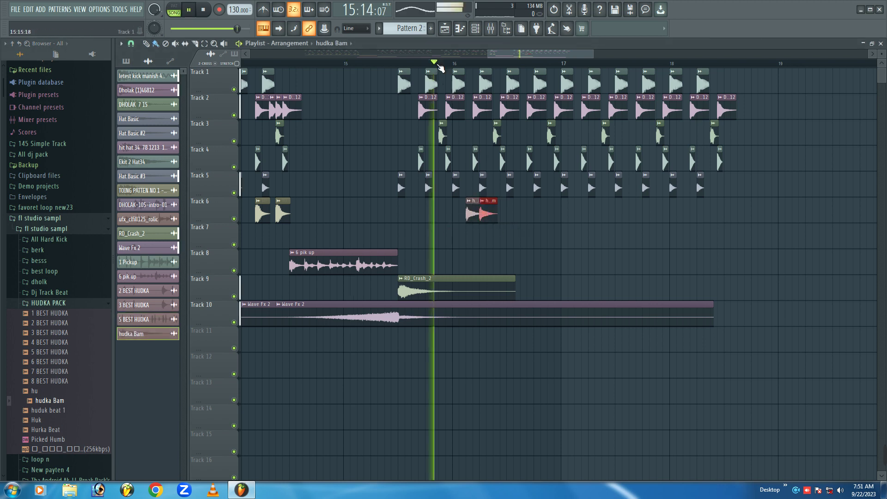
Try a third hudka Bam clip on Track 6 at 16:10 and remove it again
left_click(512, 221)
key("space")
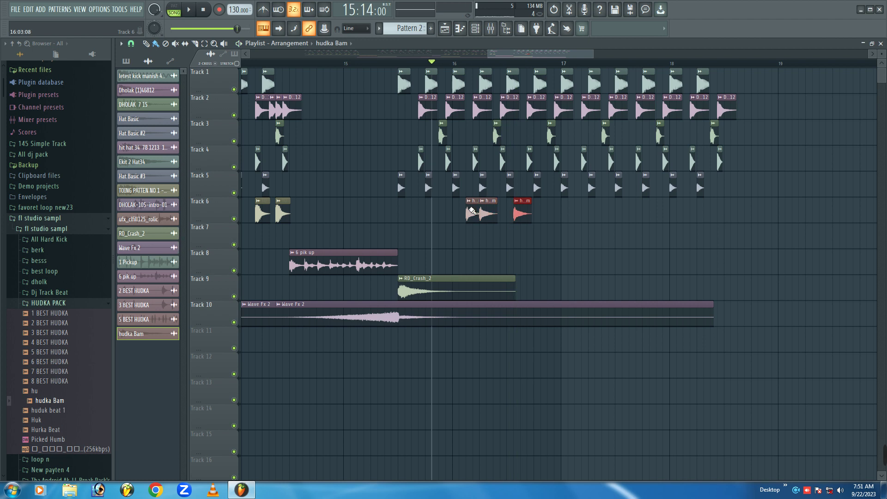
right_click(524, 216)
Duplicate the pair of hudka Bam clips to 16:11 on Track 6, add one on Track 7 at 16:09, and play the section
left_click(463, 213)
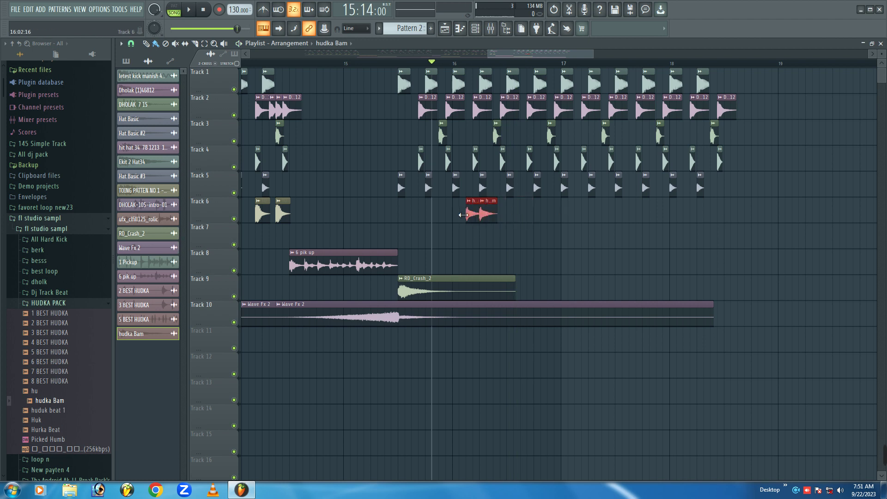
left_click_drag(470, 213, 528, 222)
key("space")
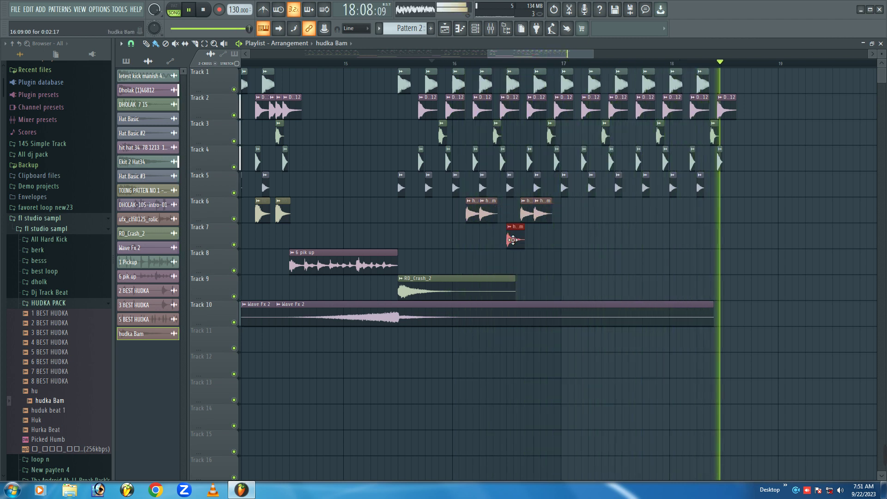
Move the Track 7 hudka Bam clip onto Track 6 at 16:08, replace the sample's fade-out with a crossfade, and play the section
left_click(507, 210)
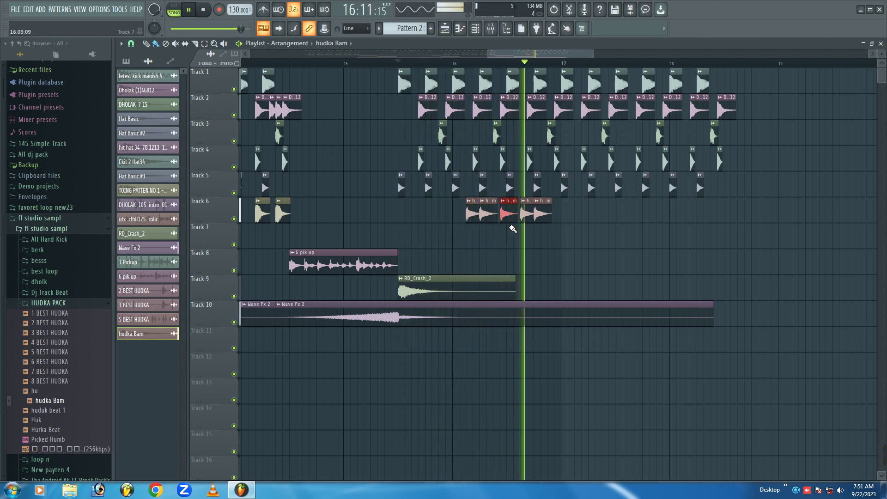
double_click(509, 212)
key("space")
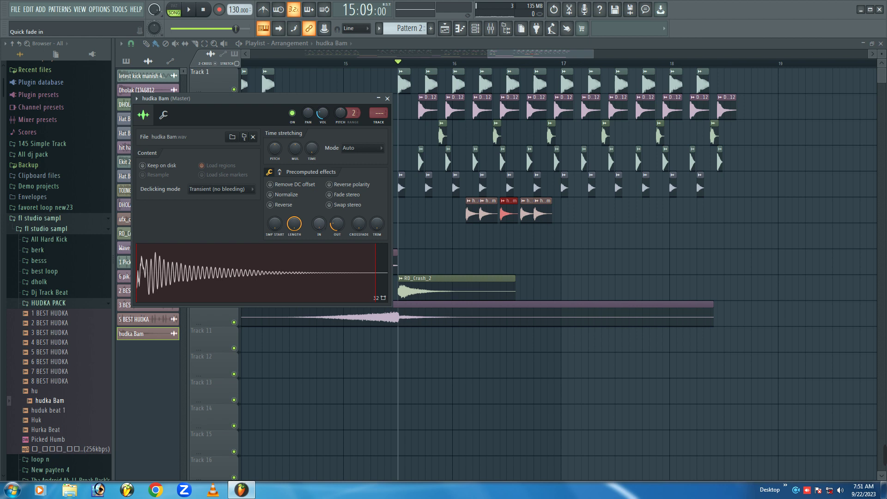
left_click_drag(332, 225, 362, 217)
key("space")
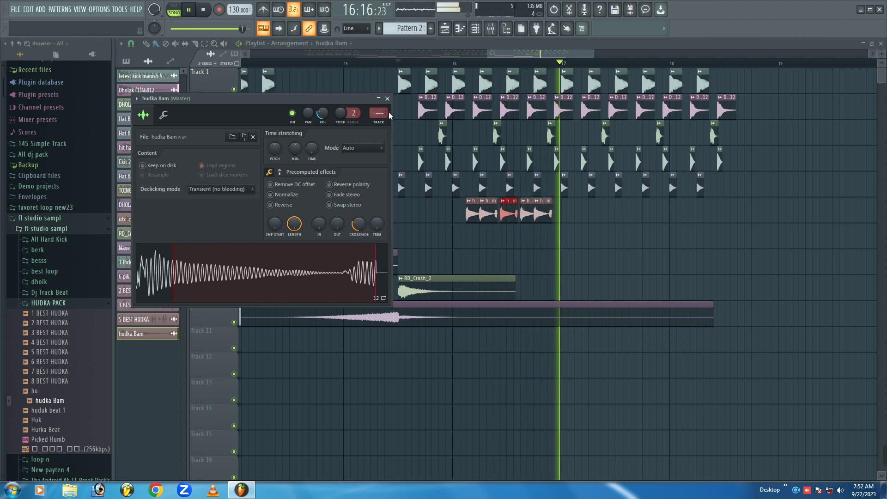
left_click(387, 98)
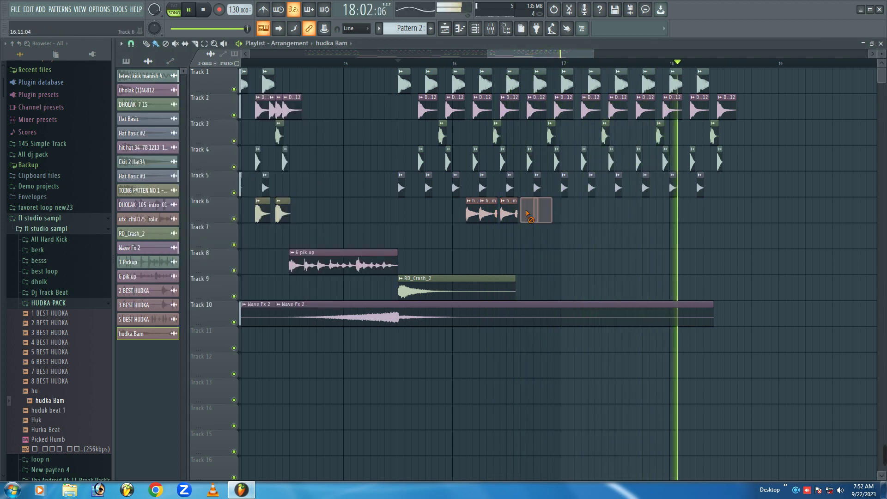
Delete all hudka Bam clips from Track 6, stop playback, and set the playback start to 15:04
right_click(469, 212)
key("space")
left_click(364, 64)
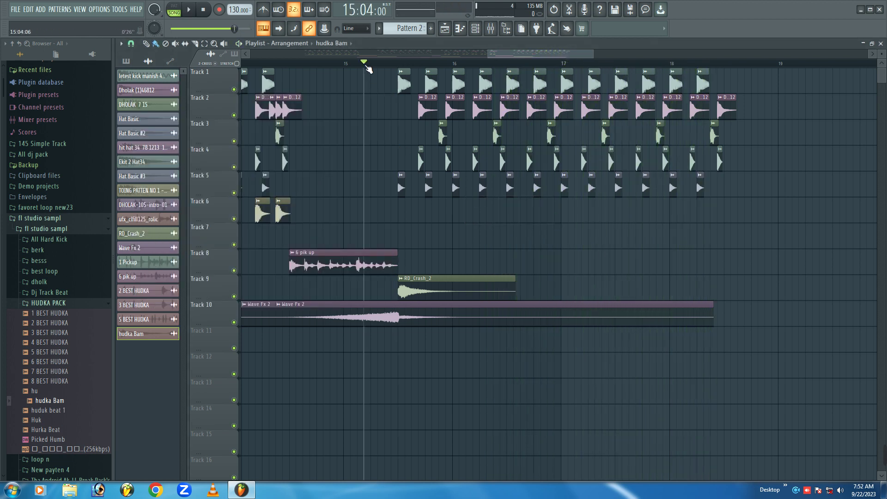
mouse_move(801, 452)
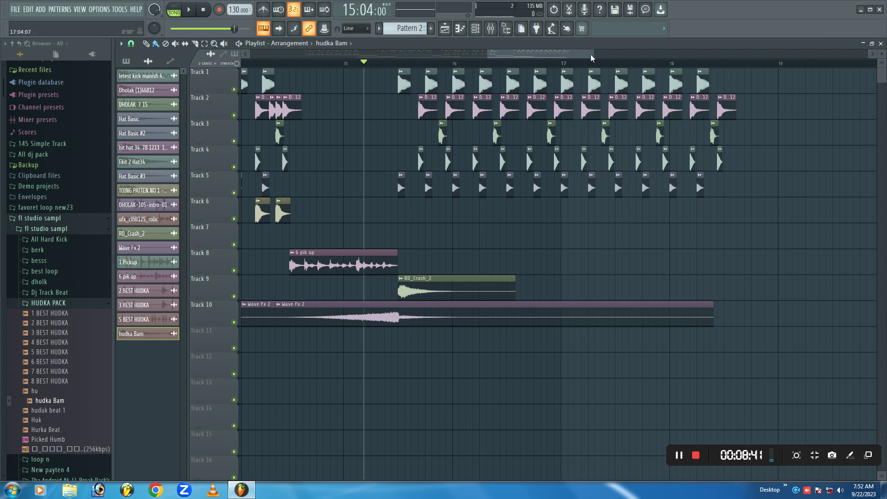
Place a 6 pik up clip on Track 8 and an RD_Crash_2 clip on Track 9, both at 18:09
left_click_drag(591, 58, 252, 53)
left_click_drag(417, 59, 567, 87)
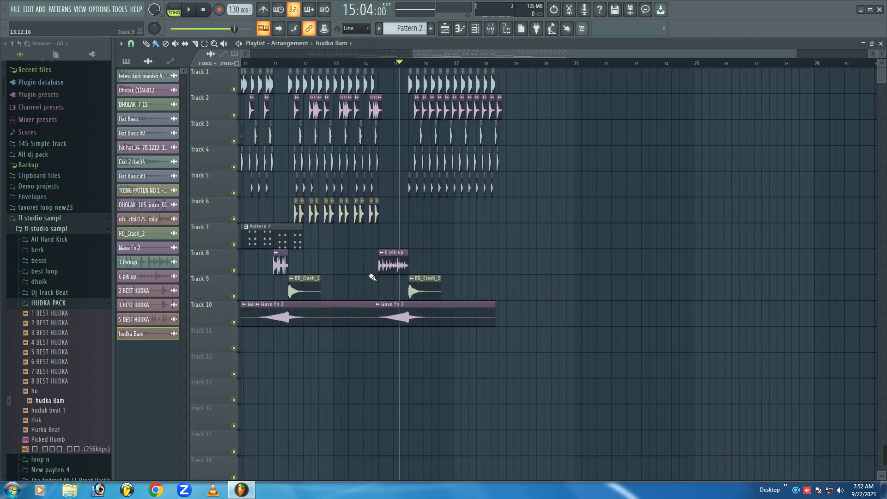
left_click(383, 273)
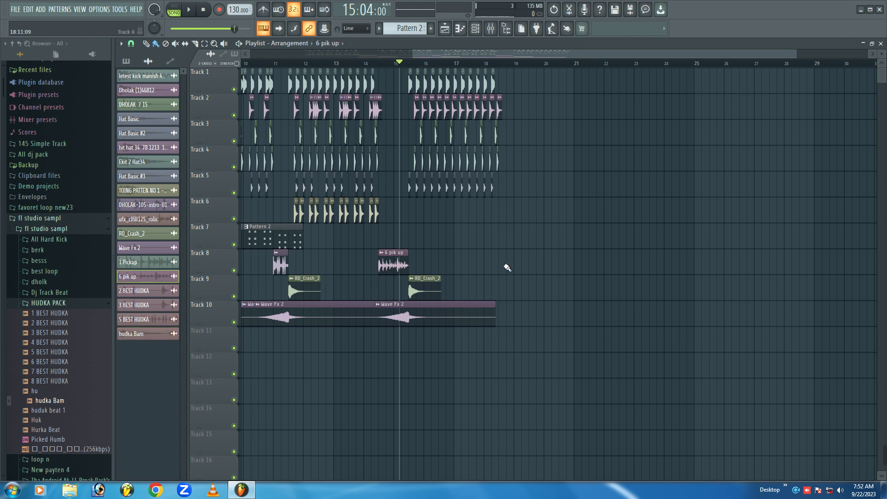
left_click(504, 262)
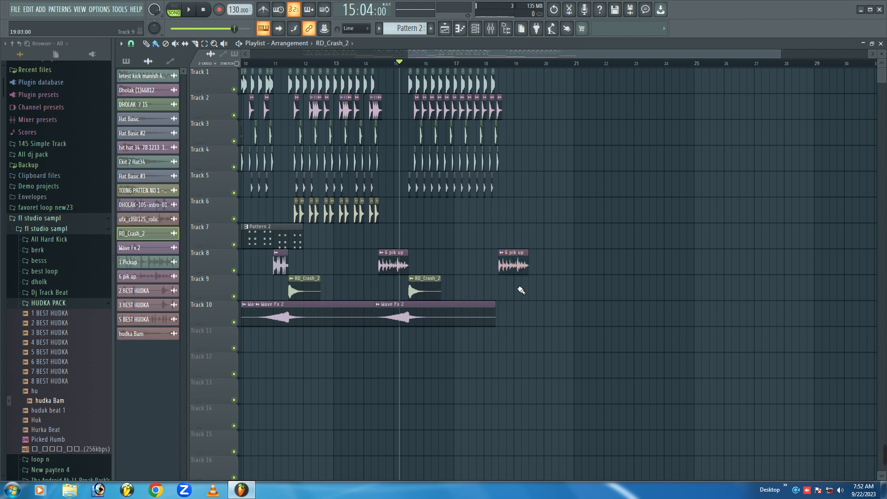
left_click(501, 288)
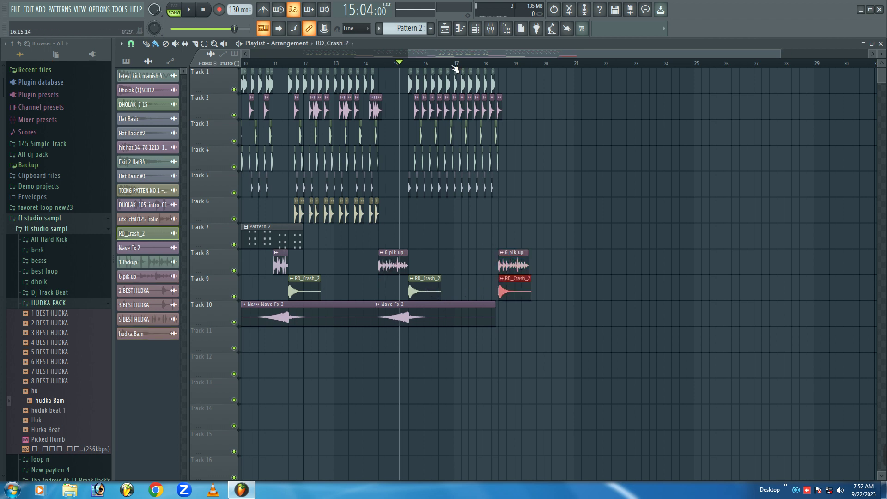
Select the drum clips on Tracks 1 to 5 from about 17:04 onward and copy them to start at 19:01
left_click_drag(455, 54, 481, 96)
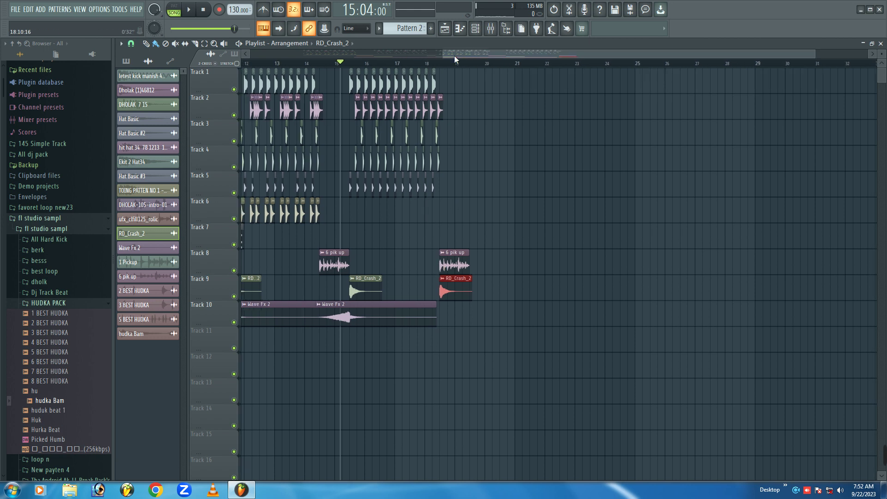
scroll(455, 54, "up", 5)
left_click_drag(539, 56, 657, 53)
left_click_drag(585, 223, 468, 65)
scroll(459, 72, "right", 3)
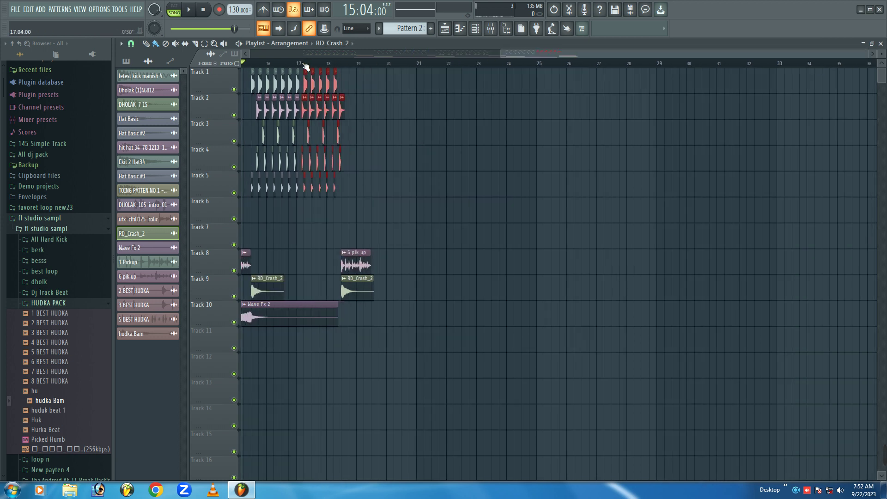
scroll(305, 66, "up", 5)
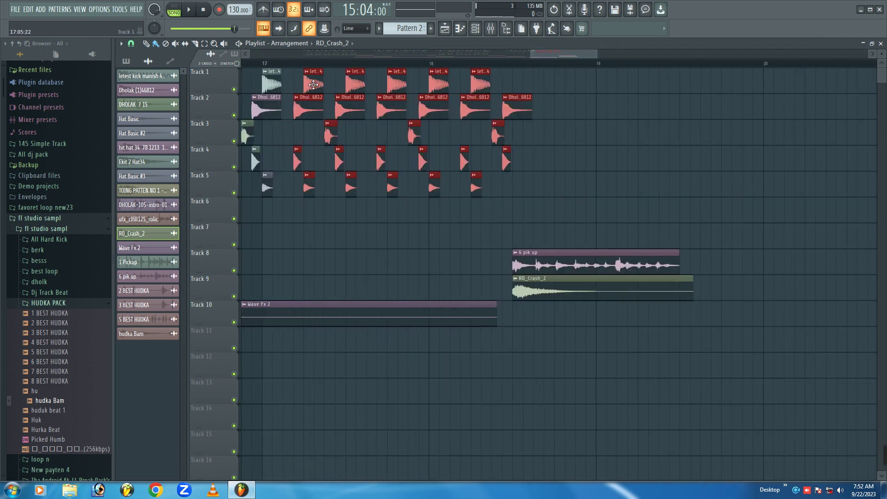
left_click_drag(313, 84, 604, 89)
Delete the first copied clips on Tracks 2 and 4 and the last copied clips on Tracks 1 to 4
right_click(592, 112)
right_click(590, 158)
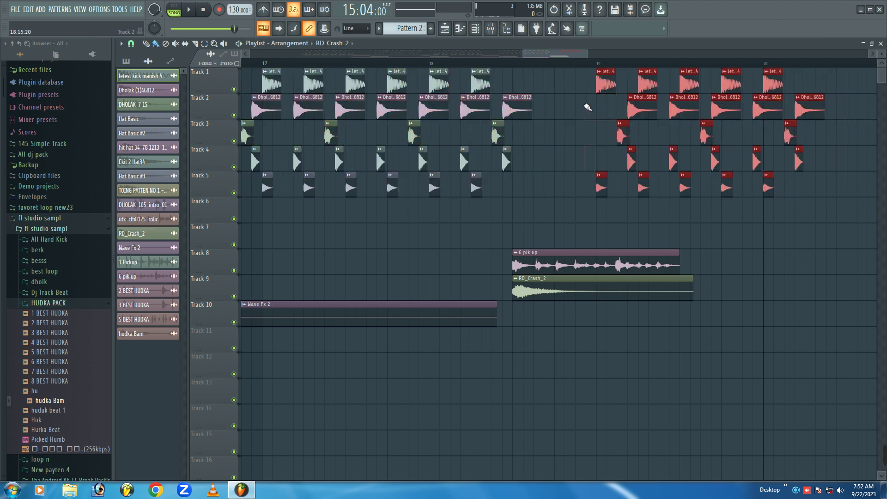
left_click_drag(547, 51, 575, 55)
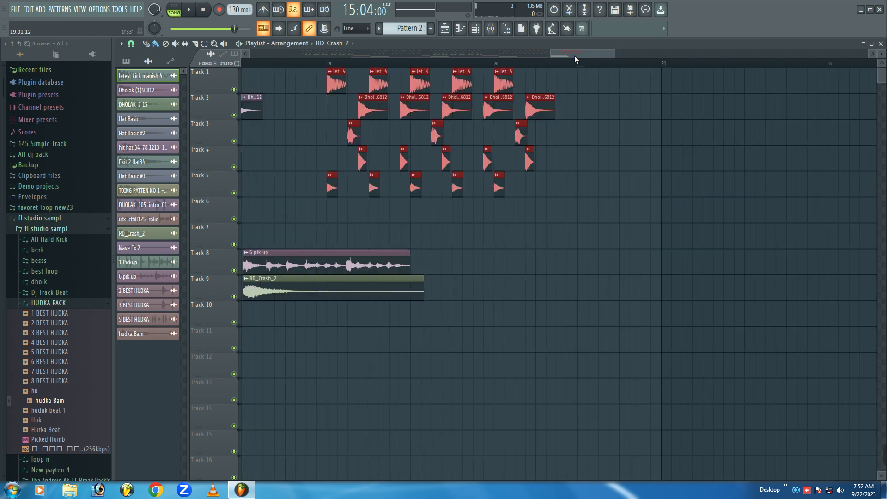
right_click(546, 110)
right_click(529, 158)
right_click(522, 134)
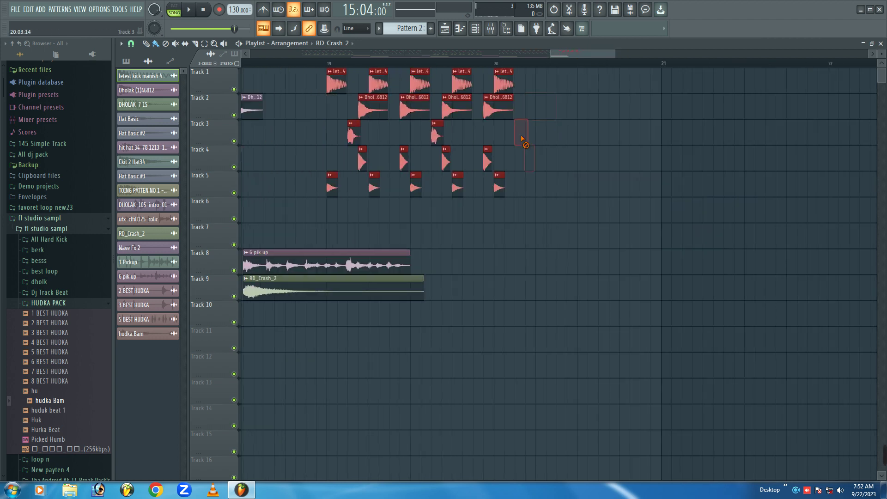
right_click(508, 80)
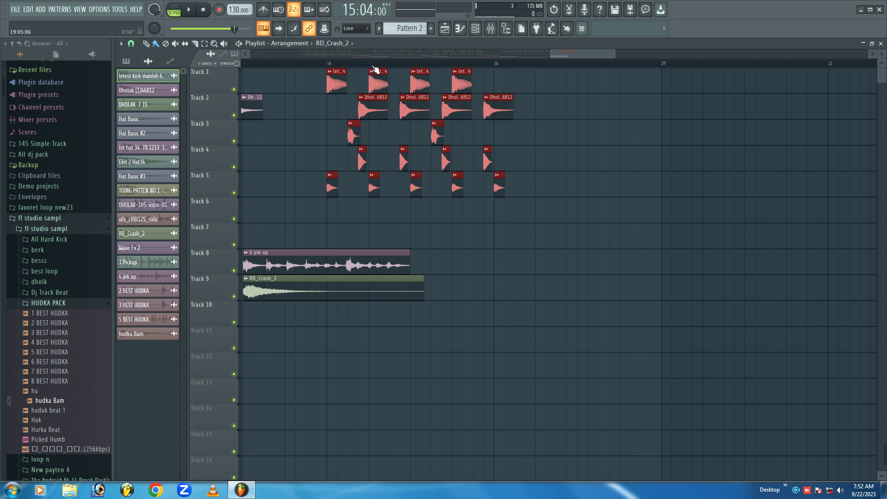
Play the copied drum block from 19:01
scroll(375, 70, "up", 3)
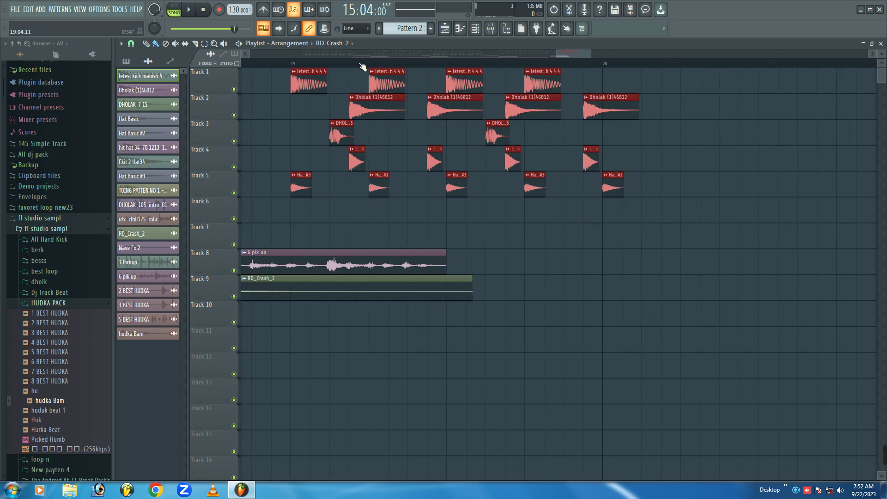
left_click(291, 64)
key("space")
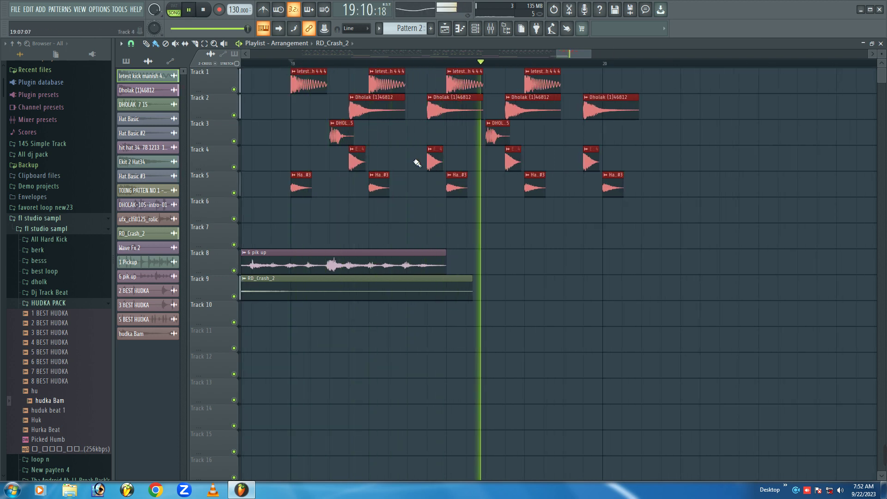
key("space")
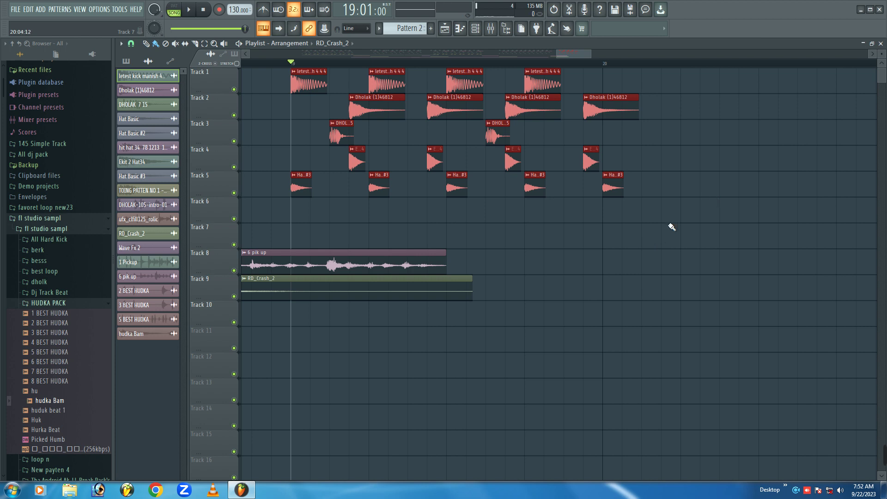
Move the copied drum block on Tracks 1 to 5 to start at 19:09, play it, and set the playback start to 19:07
mouse_move(682, 197)
left_mouse_down()
mouse_move(313, 69)
mouse_move(488, 82)
mouse_move(465, 87)
left_mouse_up()
key("space")
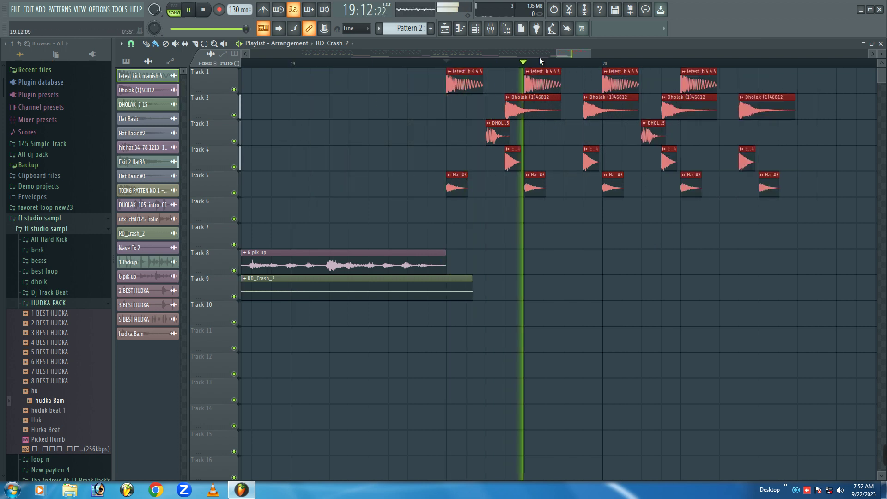
left_click_drag(591, 54, 635, 52)
key("space")
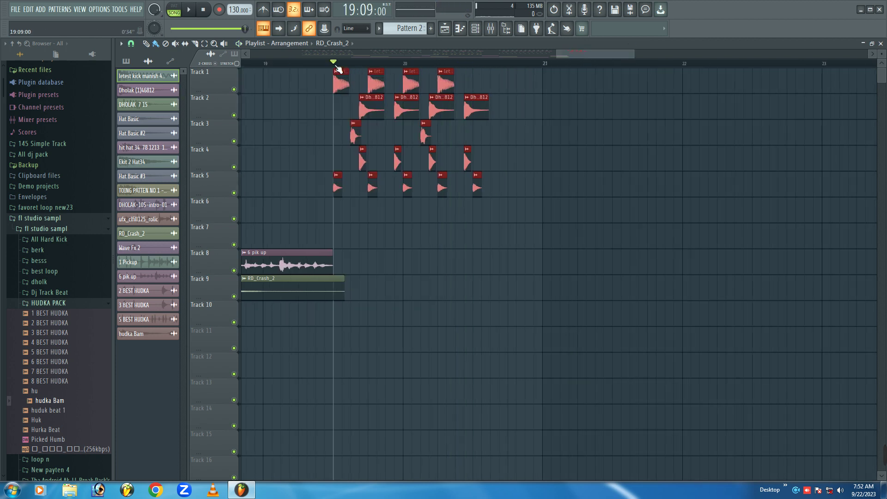
left_click(322, 72)
left_click(316, 62)
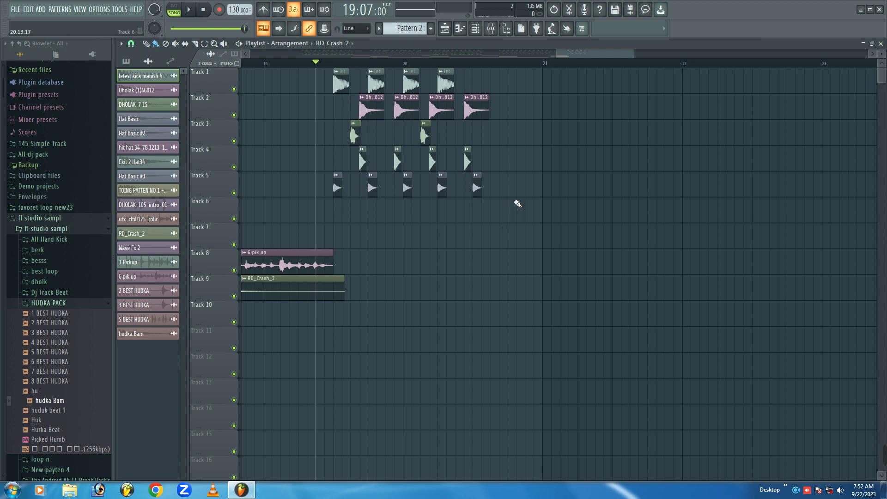
Add Hat Basic #3 clips on Track 5 at 19:11, 19:15, 20:03 and 20:07, and play the section
left_click_drag(517, 203, 342, 201)
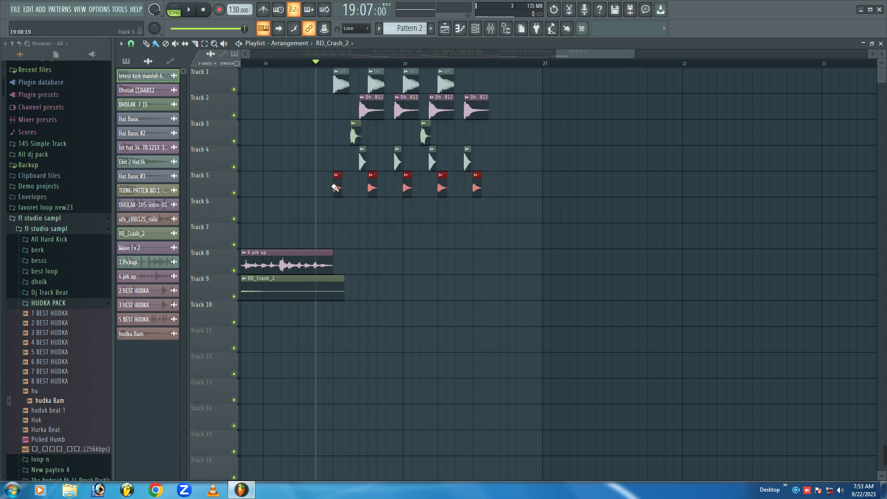
scroll(331, 66, "up", 3)
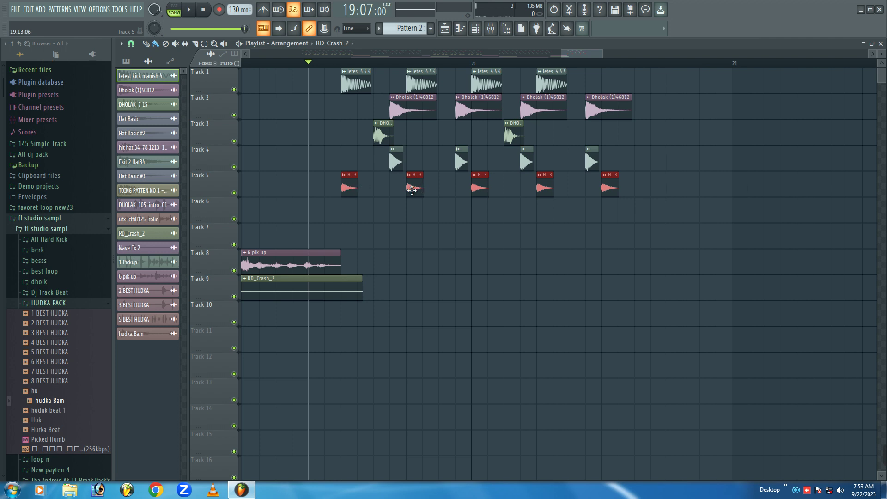
left_click_drag(411, 189, 390, 188)
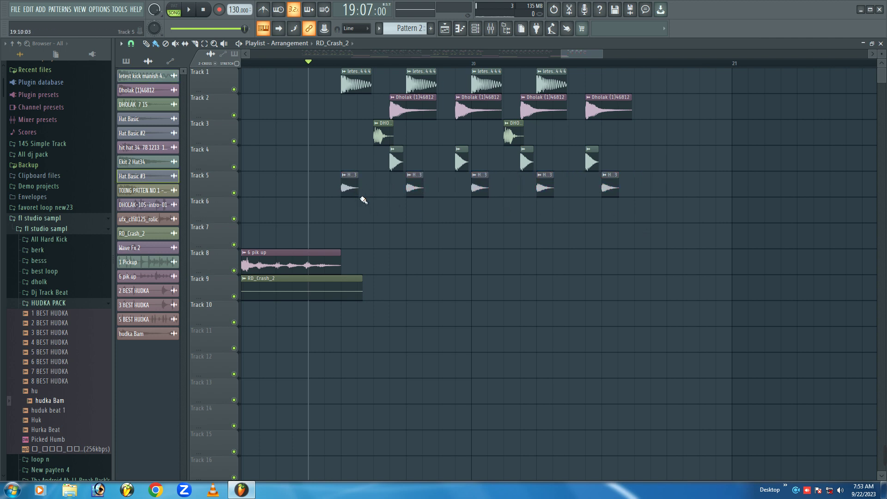
left_click(376, 188)
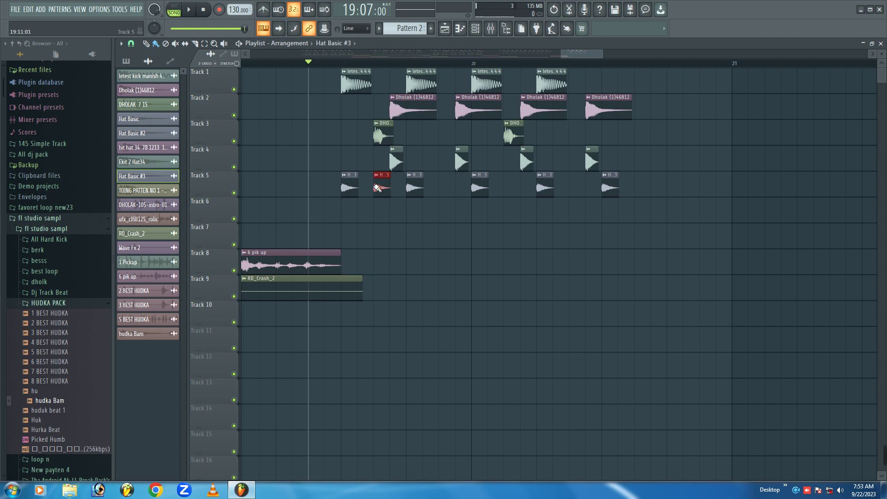
left_click(438, 189)
left_click(505, 187)
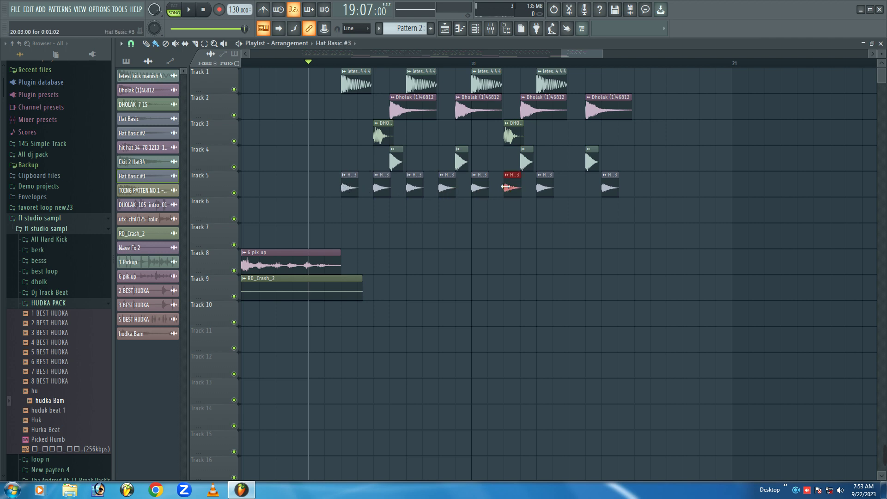
left_click(571, 187)
key("space")
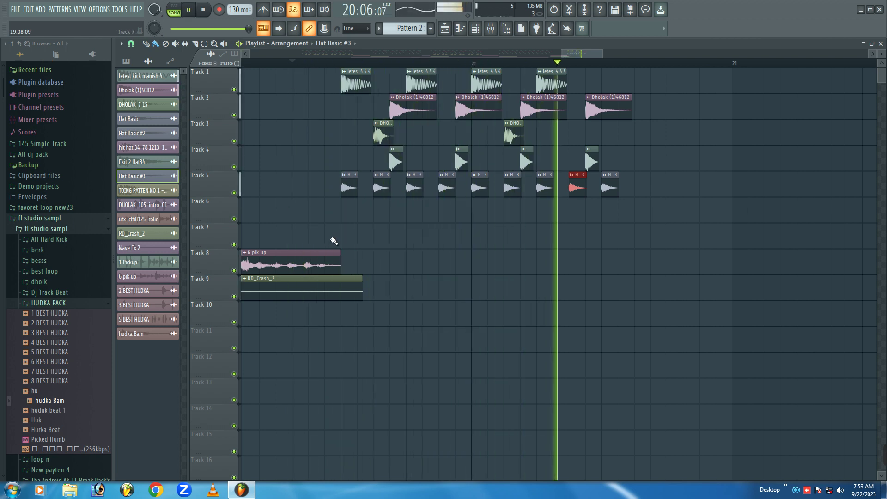
key("space")
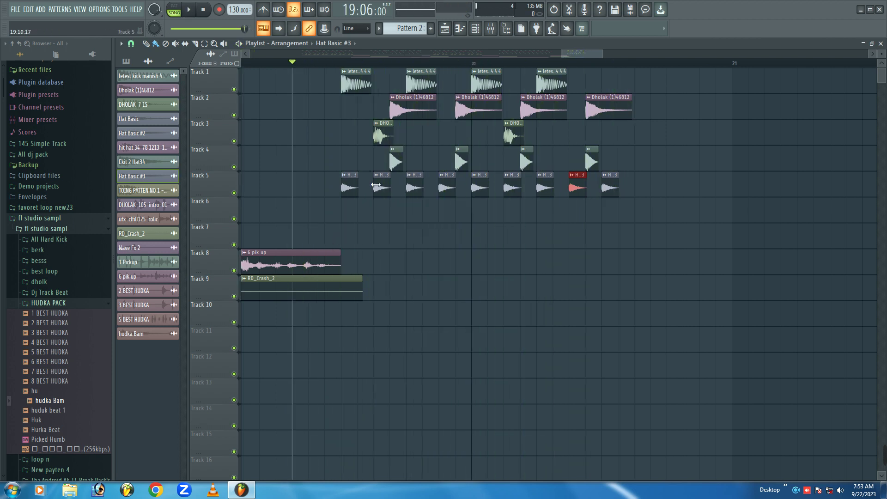
Place GOPI Dhol from the favoret loop new23 folder on Track 6 at 19:12 and 20:04
left_click(36, 209)
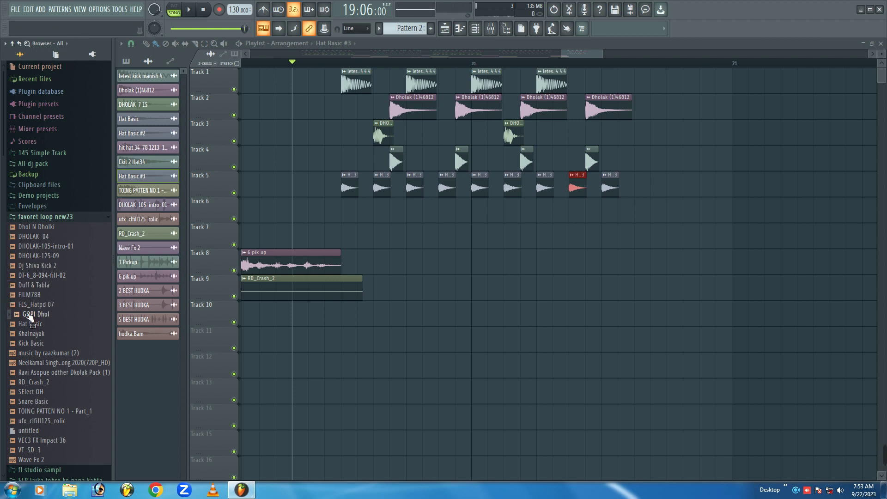
left_click_drag(29, 318, 392, 215)
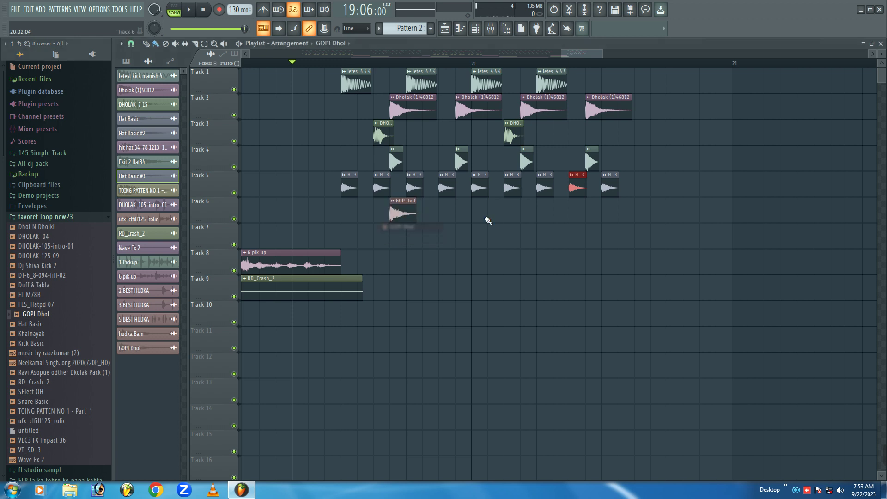
left_click(523, 209)
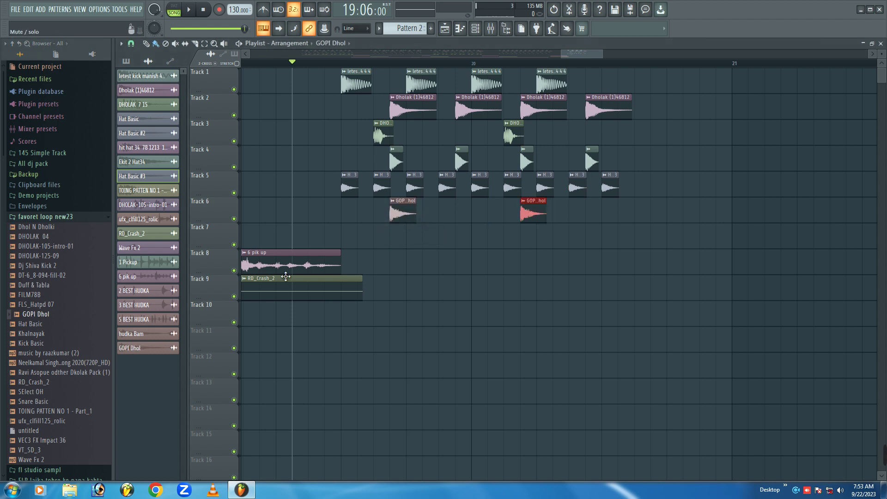
Audition samples in the favoret loop new23 folder, including SElect OH, VT_SD_3, Khalnayak, Dj Shiva Kick 2 and Dhol N Dholki
left_click(34, 393)
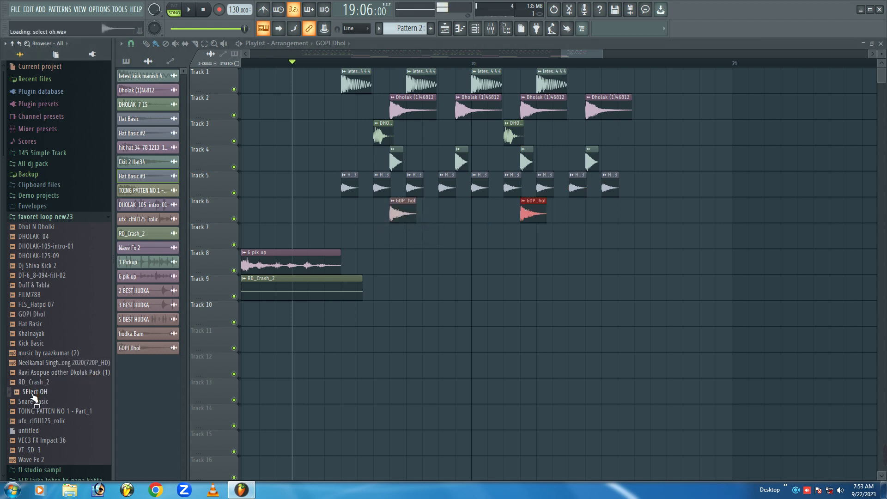
left_click(34, 449)
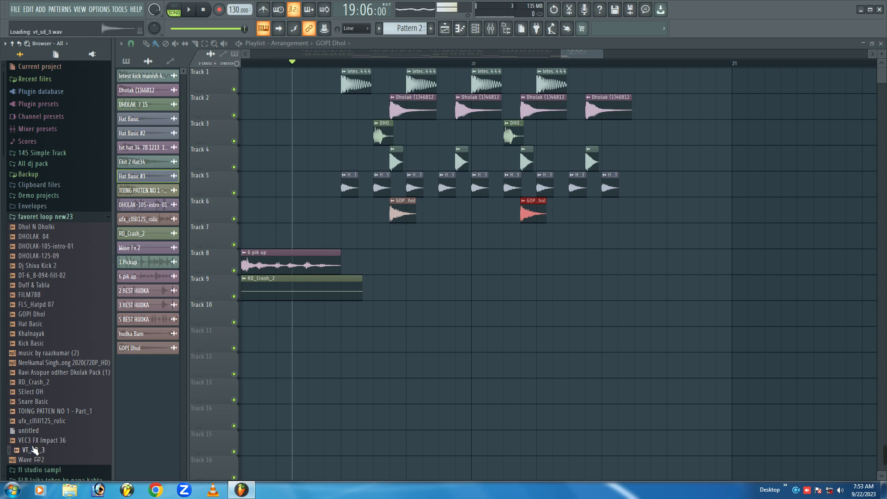
left_click(35, 333)
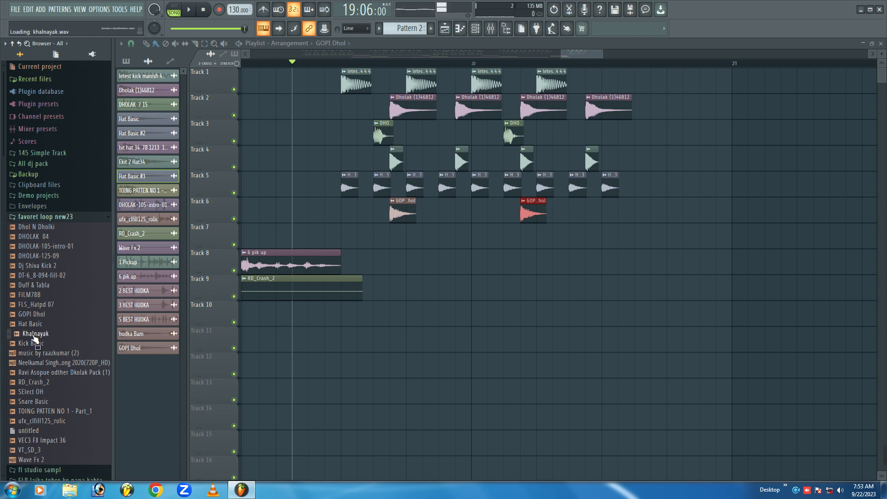
left_click(34, 275)
left_click(33, 266)
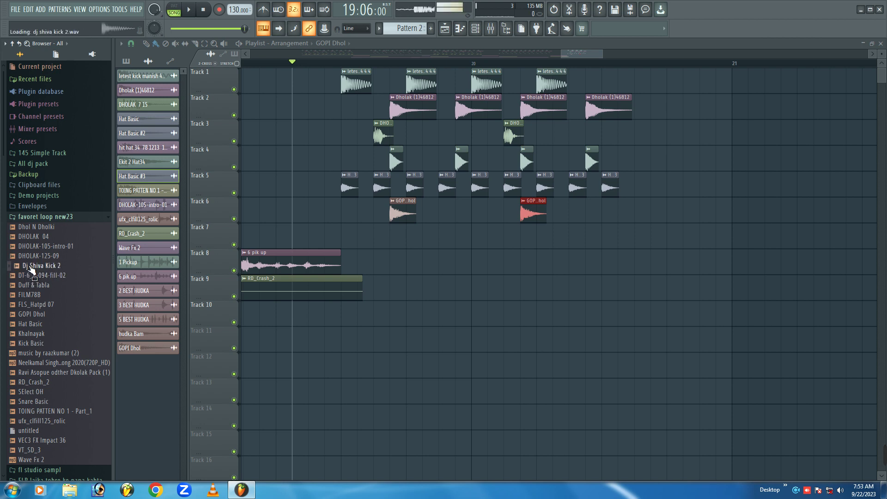
left_click(33, 247)
left_click(33, 237)
left_click(33, 228)
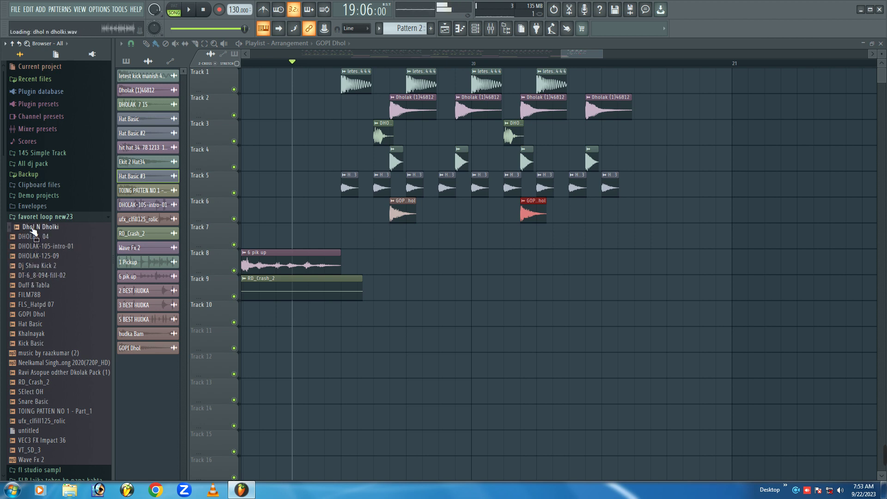
Place the double bass sample from the 145 Simple Track folder on Track 7 at 19:09 and check its channel settings
left_click(30, 154)
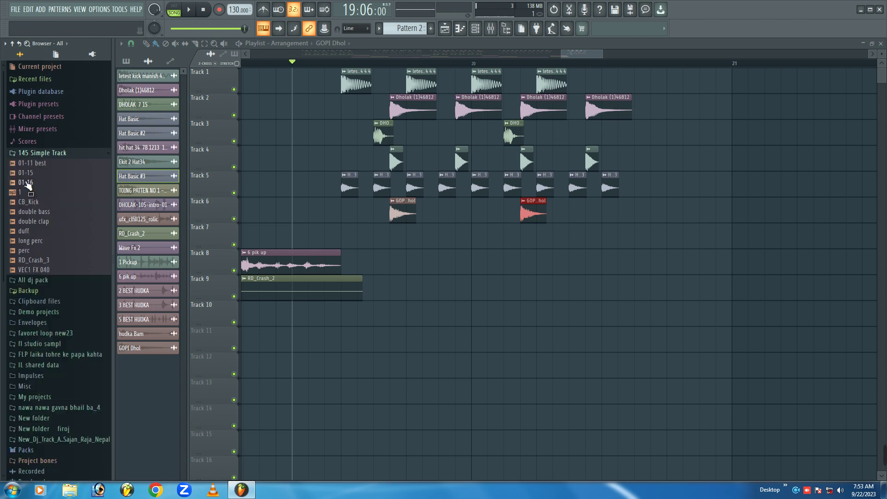
left_click(32, 214)
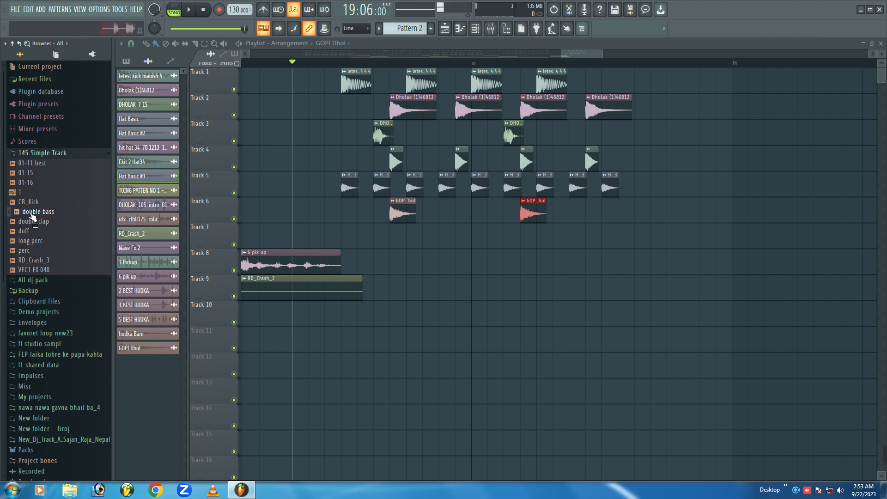
left_click_drag(32, 215, 363, 235)
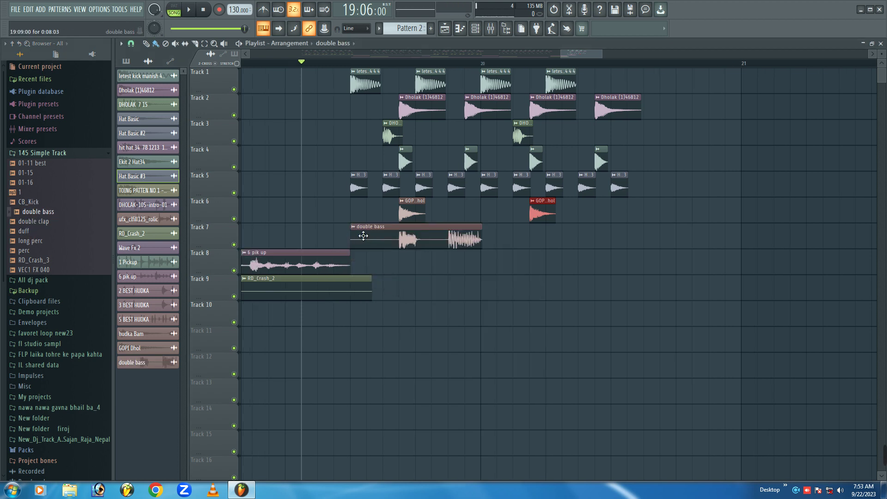
double_click(363, 236)
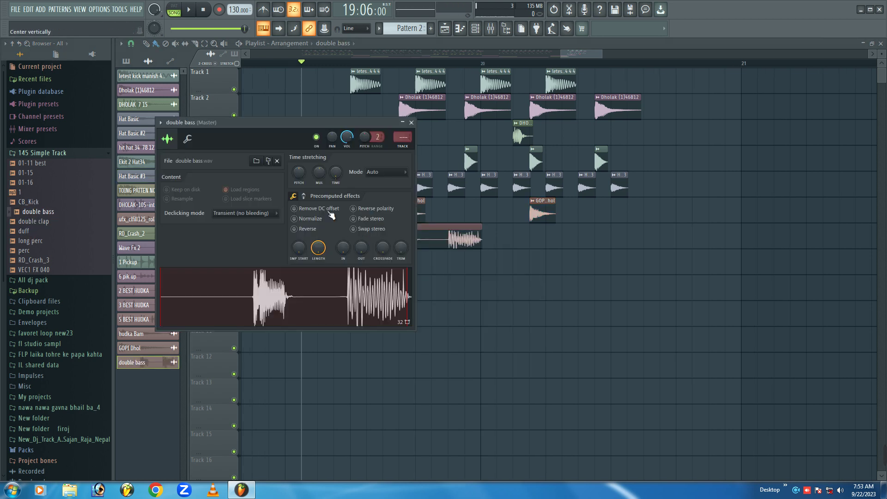
key("Escape")
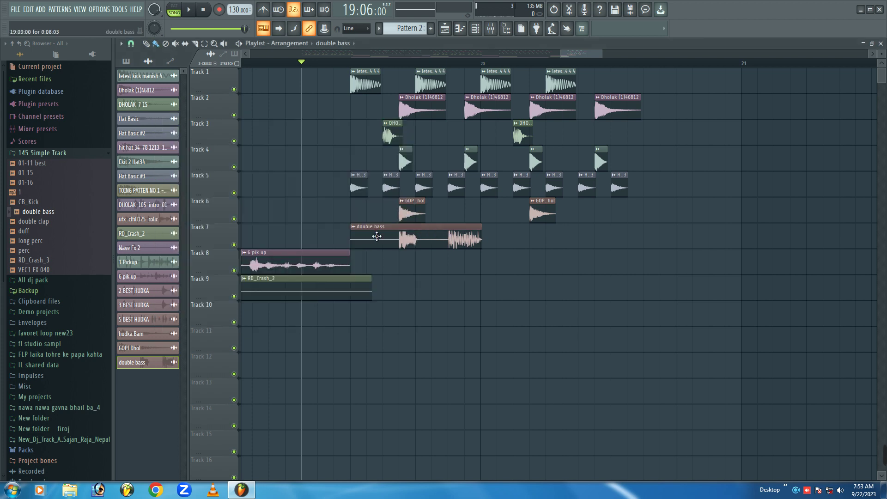
Try to fit the double bass clip to the tempo using the 100 to 200 BPM range
left_click(356, 228)
left_click(436, 285)
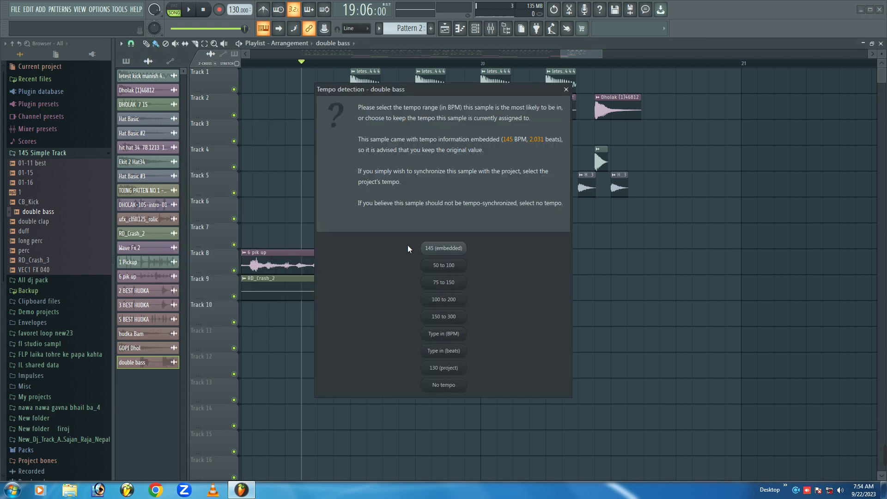
left_click(444, 298)
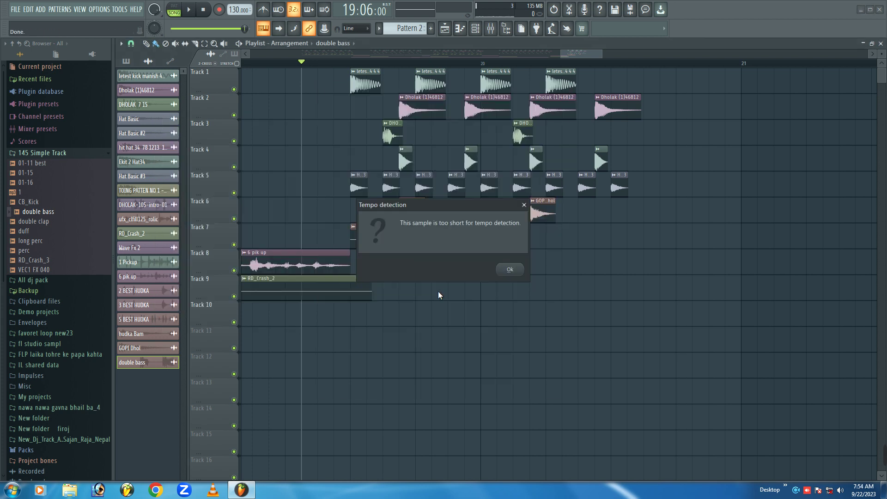
left_click(510, 270)
Try time-stretching the double bass sample to 2 bars, followed by 1 bar
double_click(399, 239)
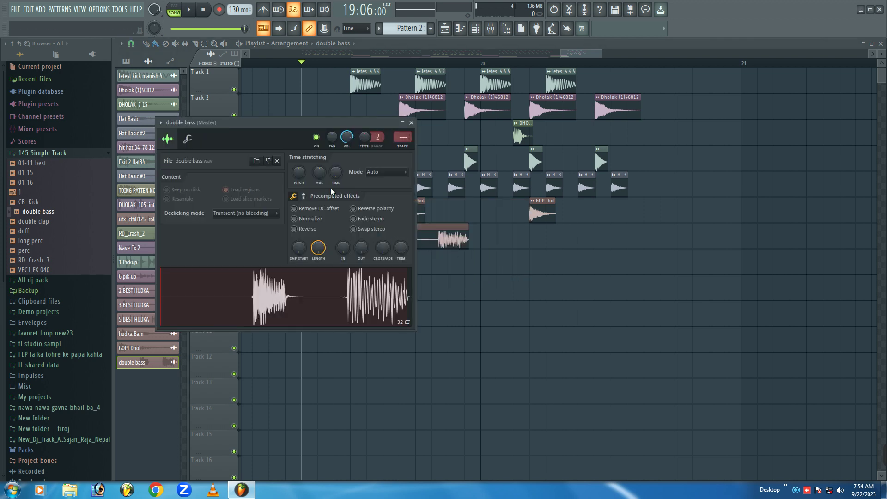
right_click(337, 173)
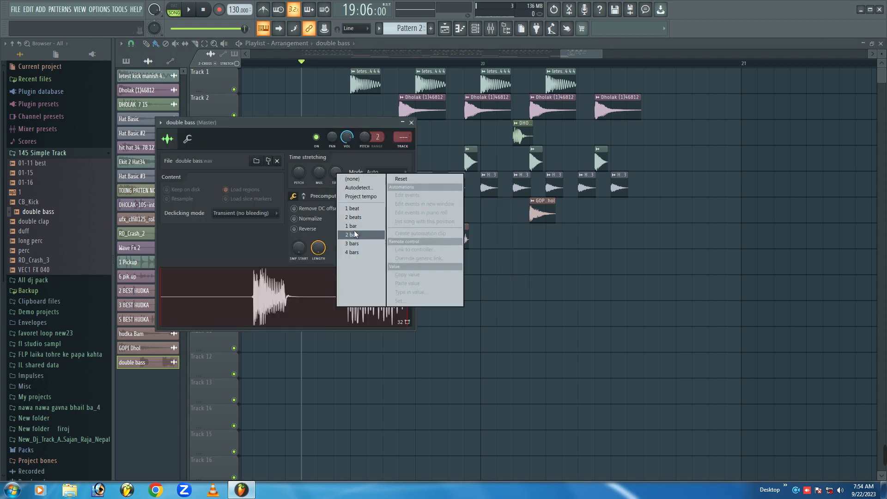
left_click(348, 234)
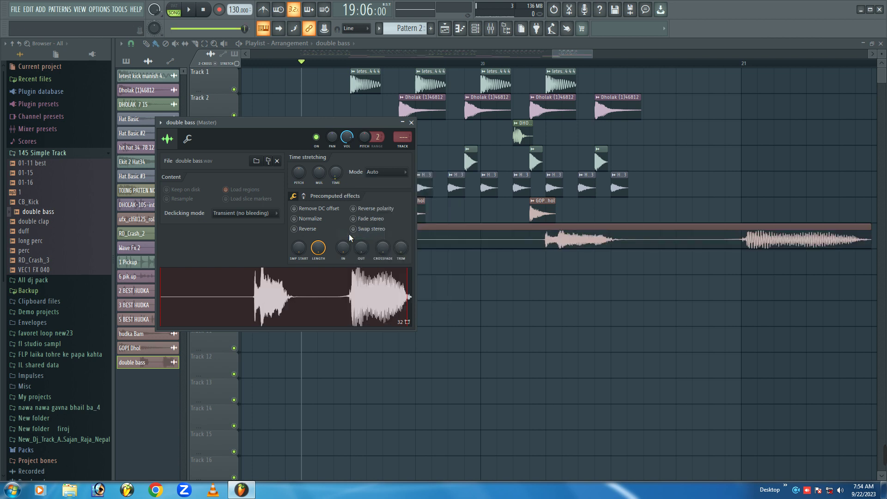
right_click(336, 173)
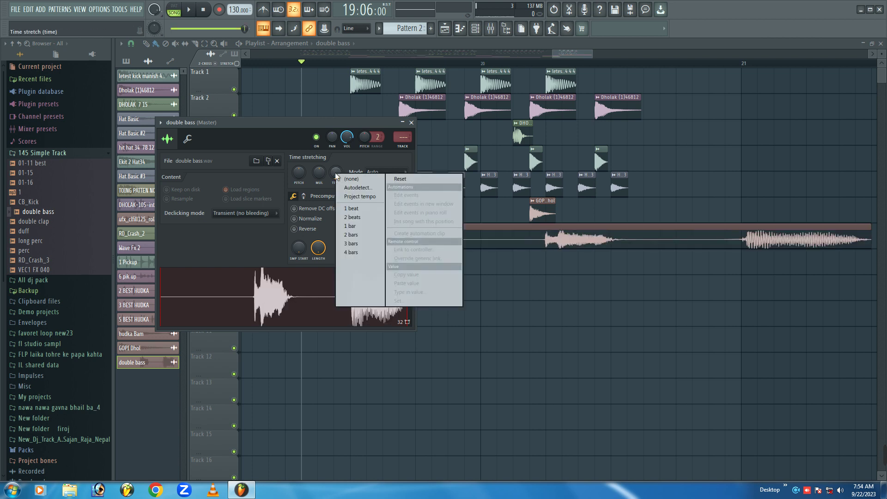
left_click(353, 227)
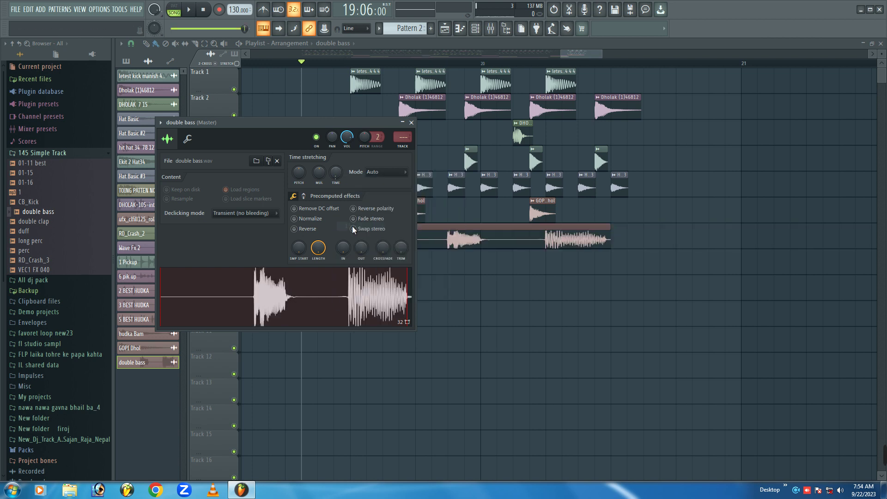
left_click(411, 123)
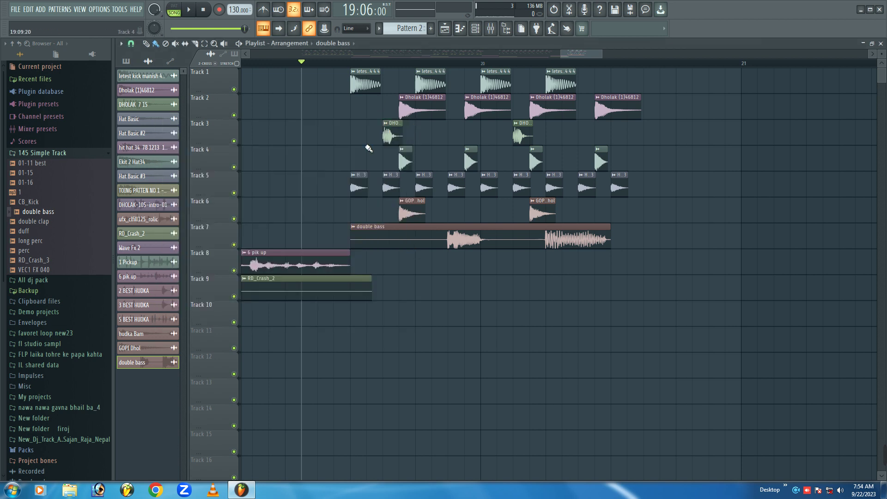
Set the double bass sample's time stretch to 2 beats and close its channel settings
double_click(387, 232)
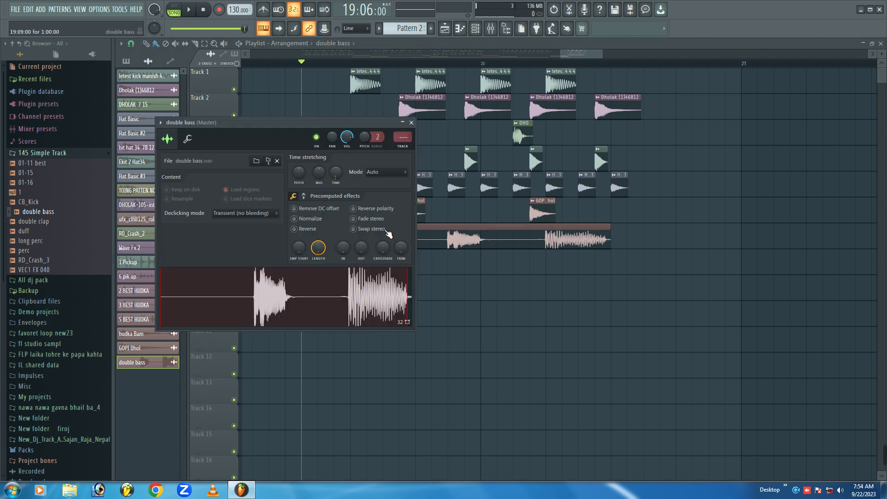
right_click(336, 172)
left_click(351, 214)
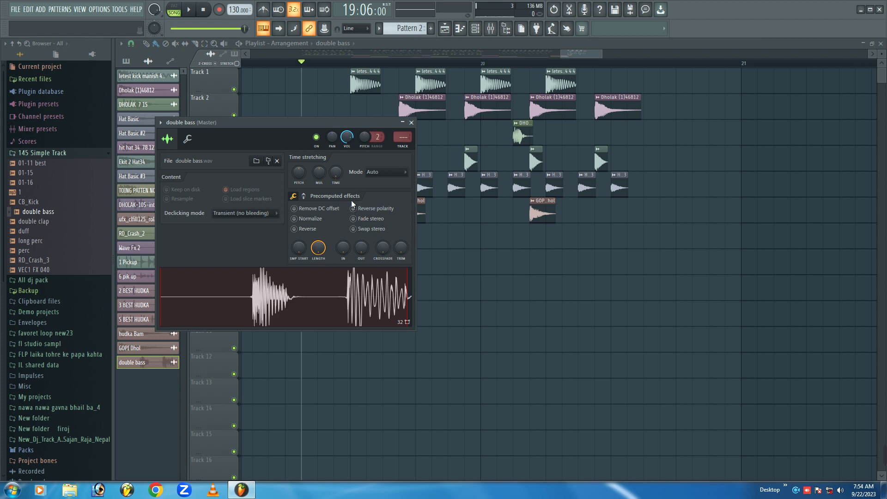
right_click(340, 170)
left_click(359, 215)
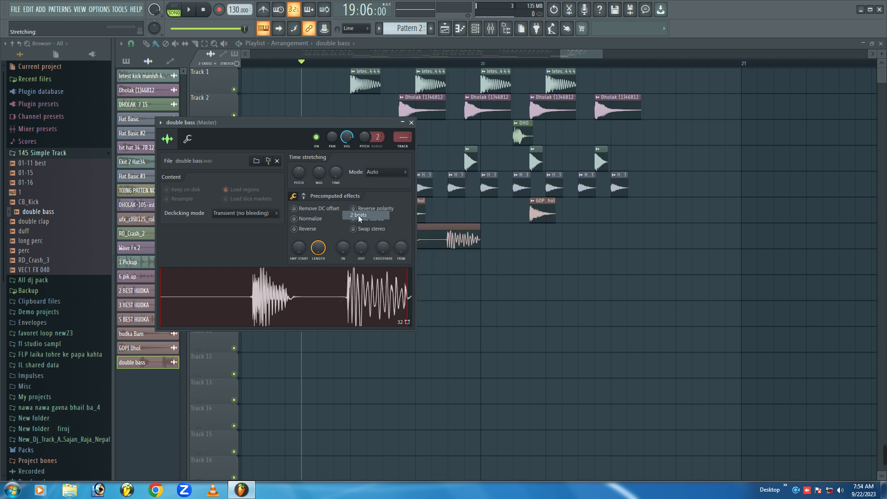
key("Escape")
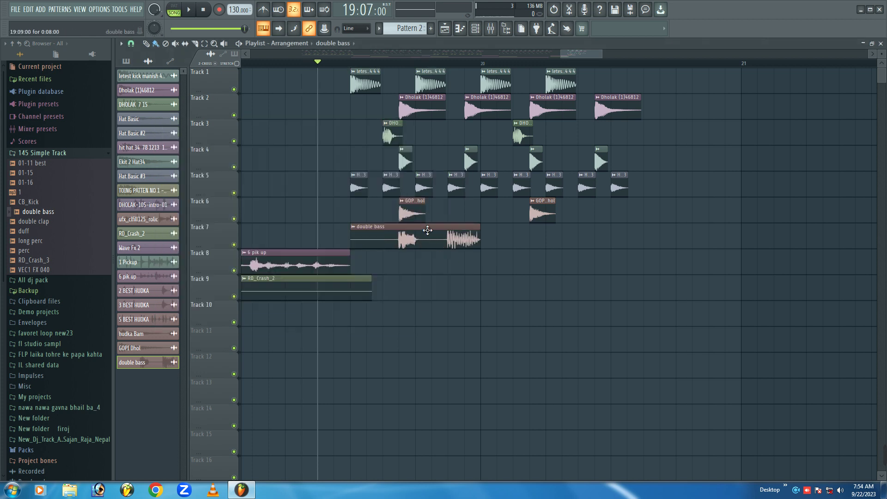
Add a second double bass clip on Track 7 at 20:01 and play the section from 19:07
left_click(485, 237)
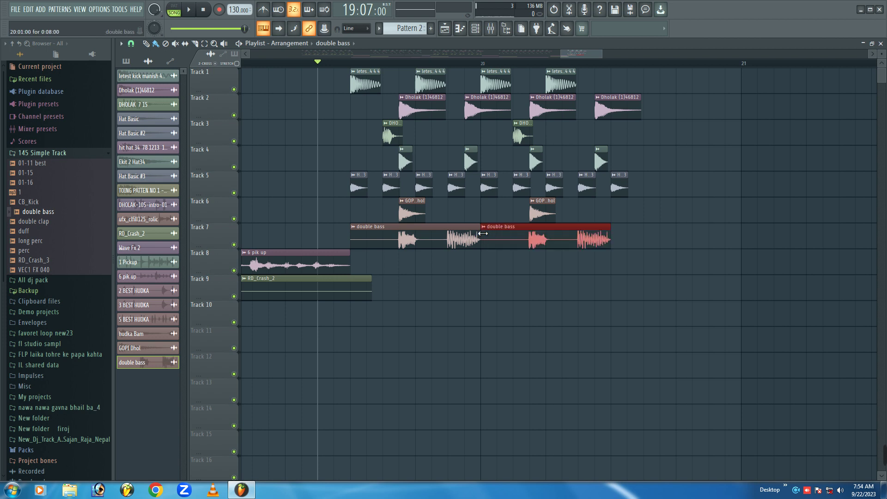
key("space")
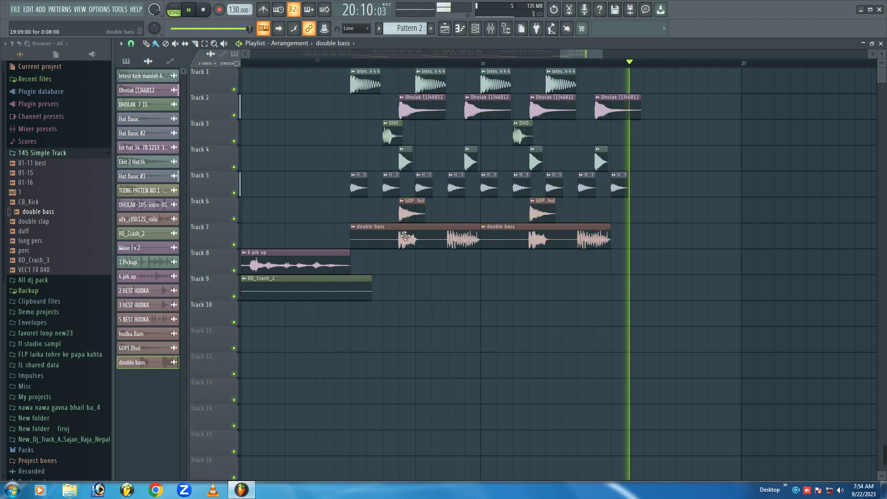
key("space")
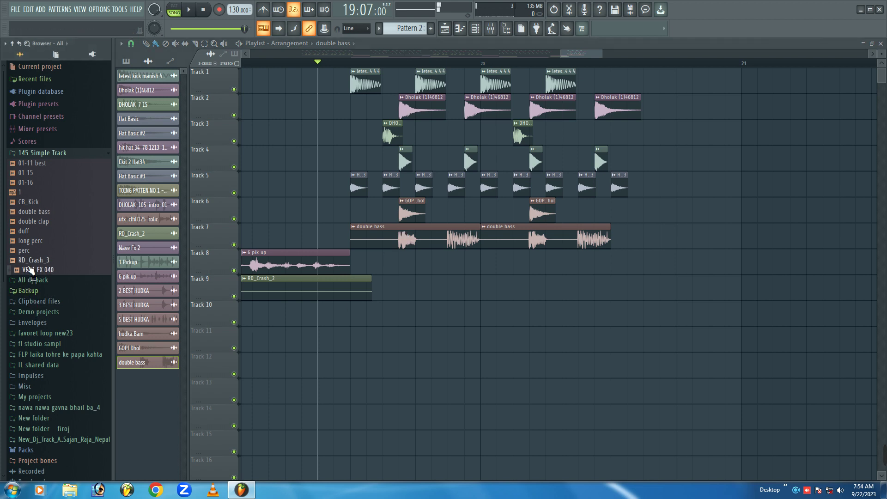
Place the double clap sample from the 145 Simple Track folder on Track 10 at 19:09 and fit it to the tempo
left_click(29, 243)
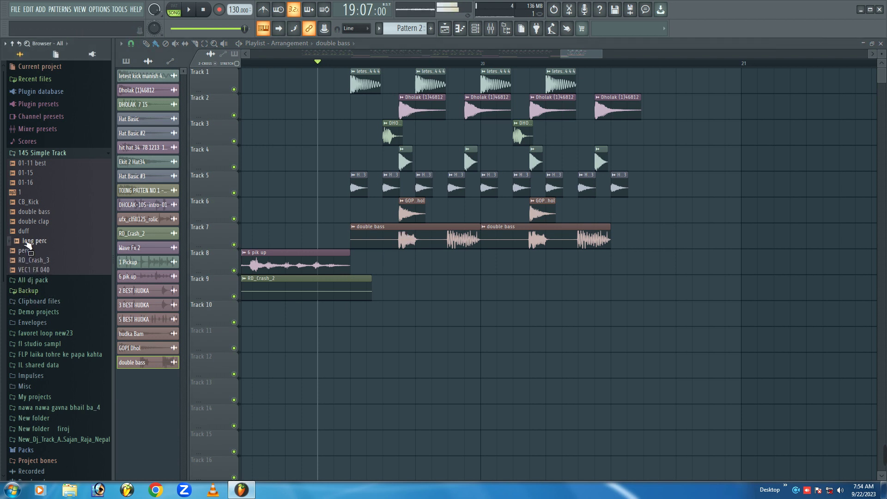
left_click_drag(35, 221, 360, 310)
left_click(363, 310)
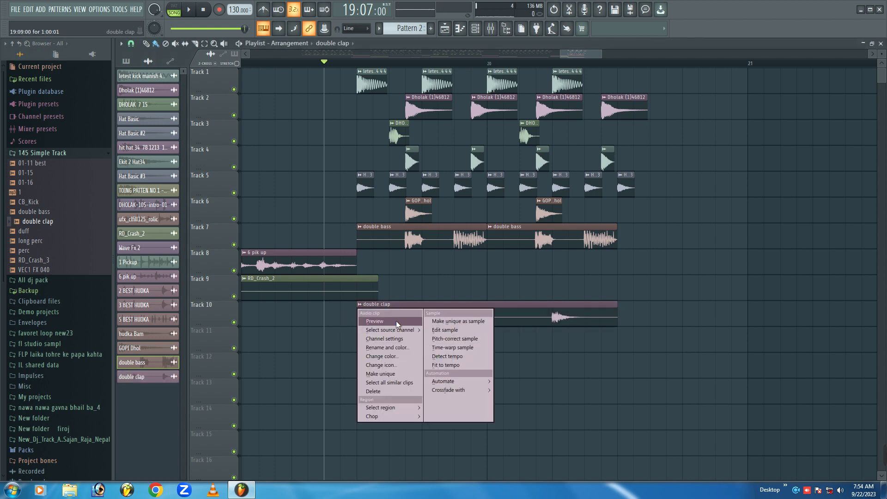
left_click(451, 364)
left_click(447, 311)
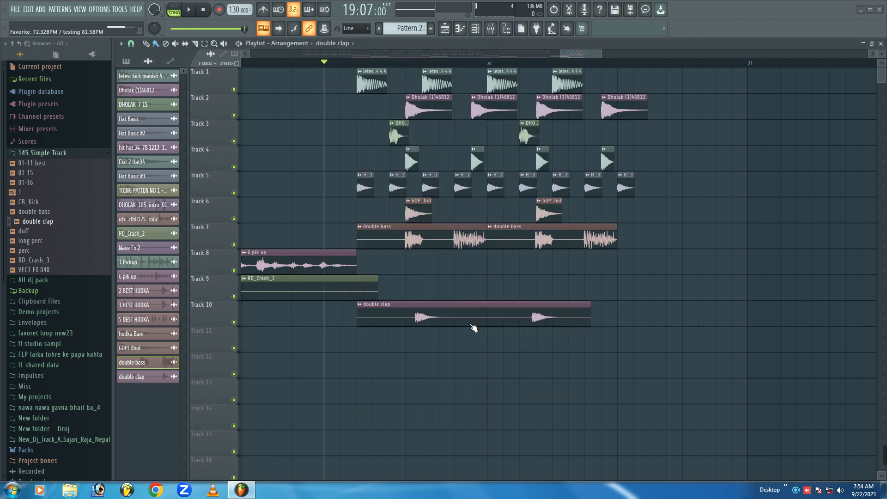
Set the playback start to 19:08 and play the section with the double clap
left_click(337, 66)
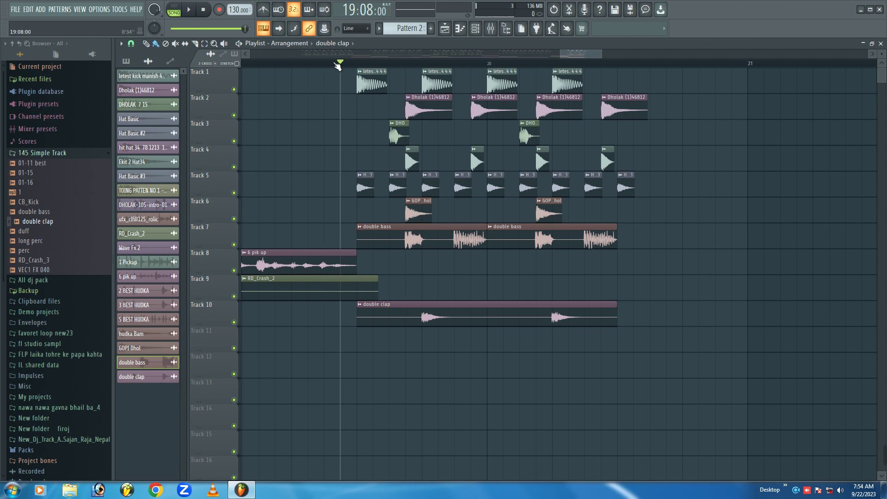
key("space")
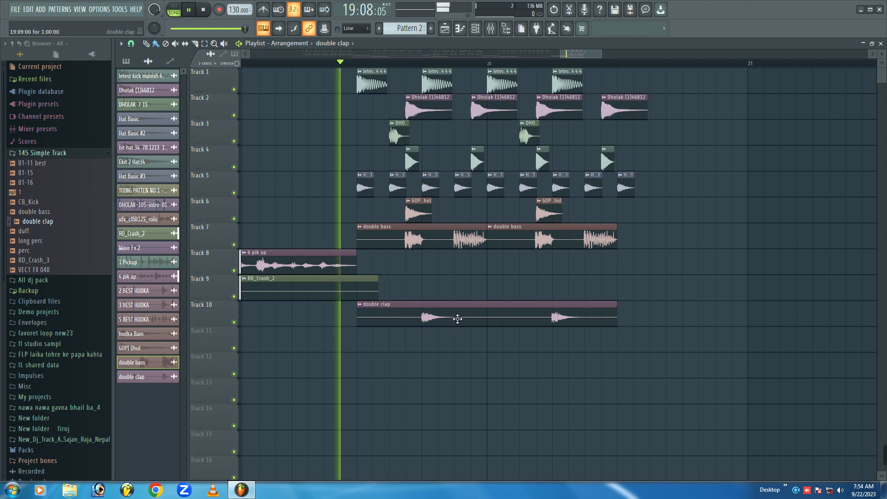
key("space")
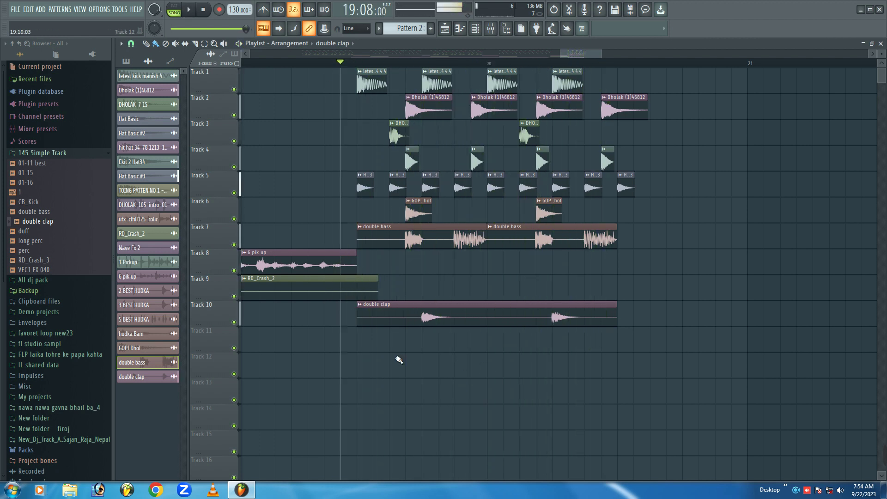
Place sample 1 on Track 11 at 19:09, fit it to the tempo with the 100 to 200 range, and set the playback start to 19:07
left_click_drag(24, 194, 371, 339)
right_click(369, 331)
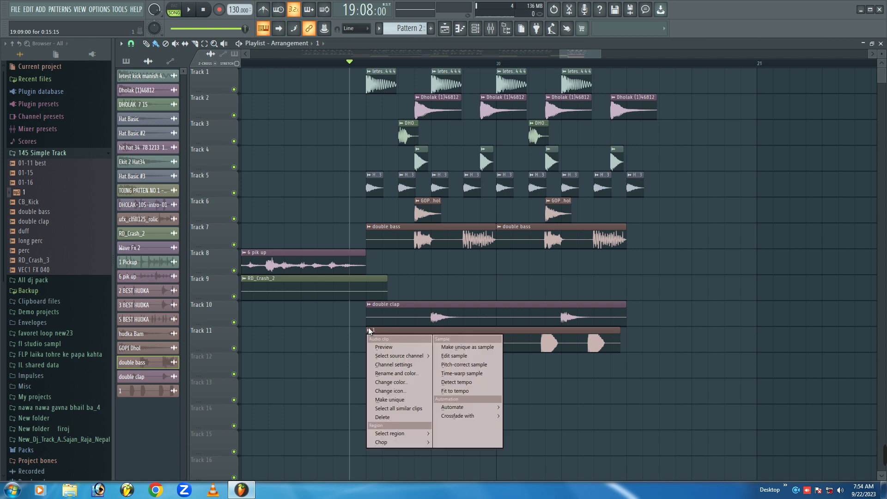
left_click(456, 391)
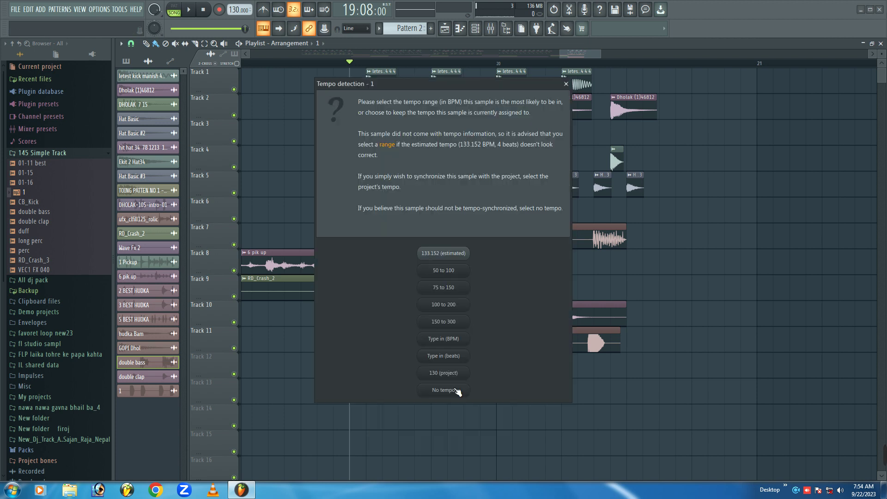
left_click(447, 307)
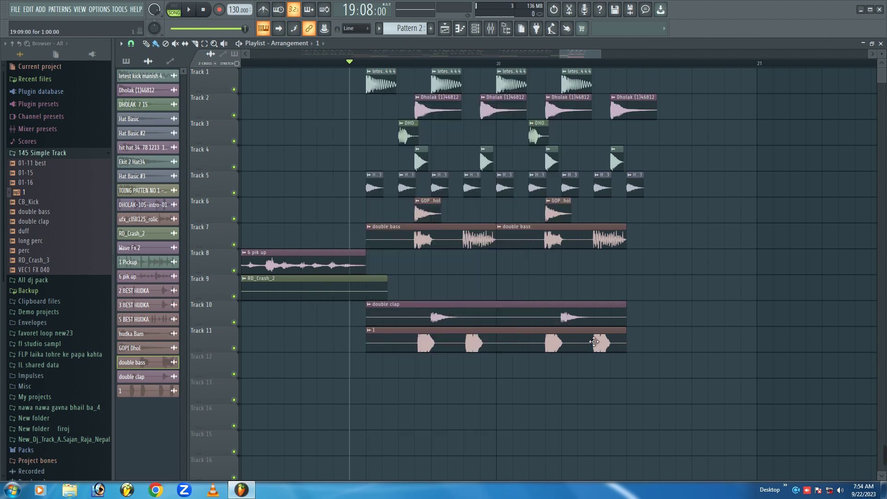
left_click(340, 64)
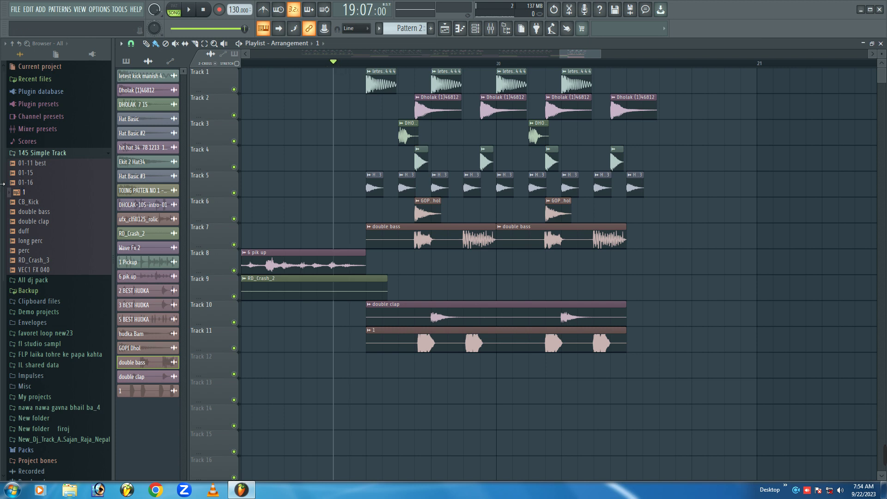
Play the section from 19:07 and trim the RD_Crash_2 clip on Track 9 to end just after 19:09
key("space")
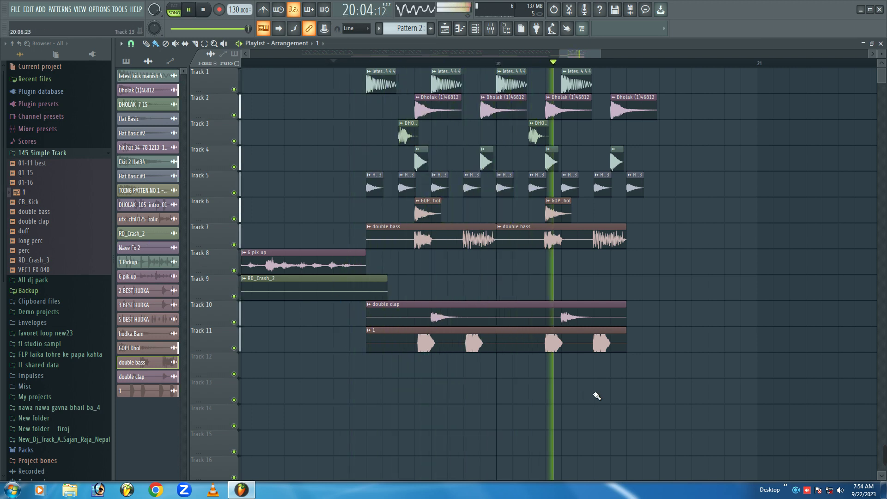
left_click_drag(683, 377, 389, 71)
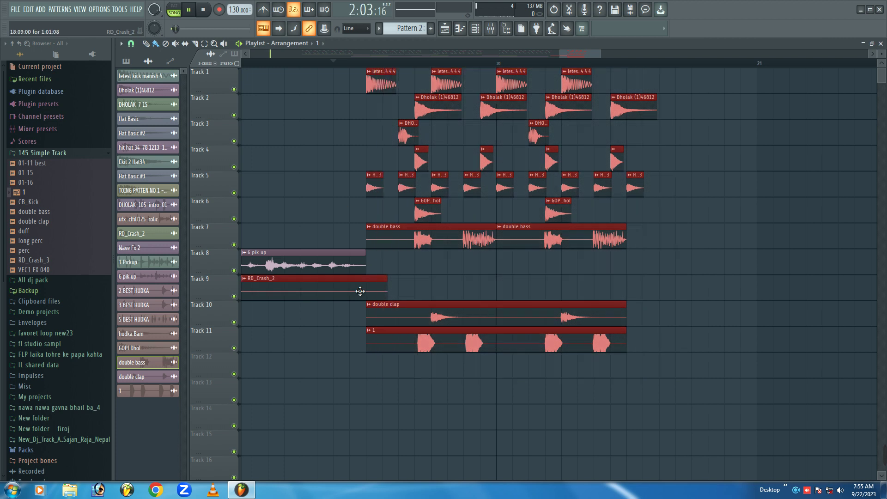
left_click(397, 291)
left_click(385, 295)
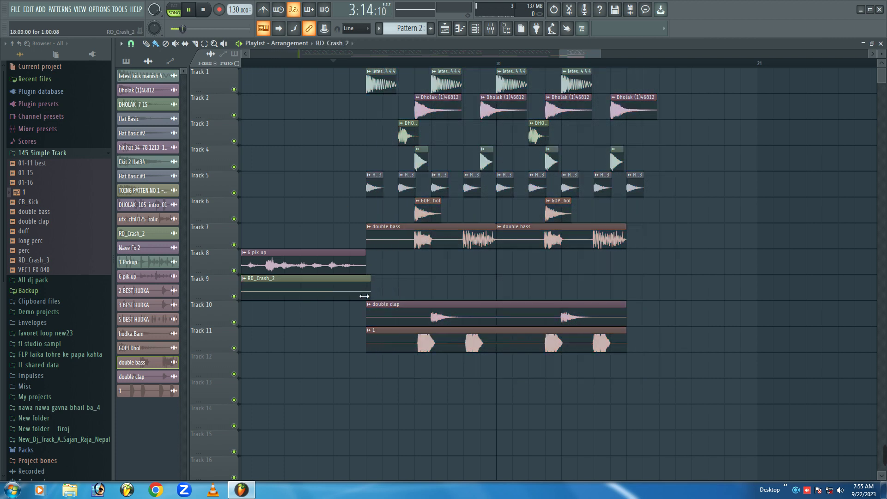
Duplicate the 19:09 to 20:09 clips on Tracks 1 to 7, 10 and 11 twice, so copies start at 20:09 and 21:09
left_click_drag(639, 378, 373, 70)
key("ctrl+b")
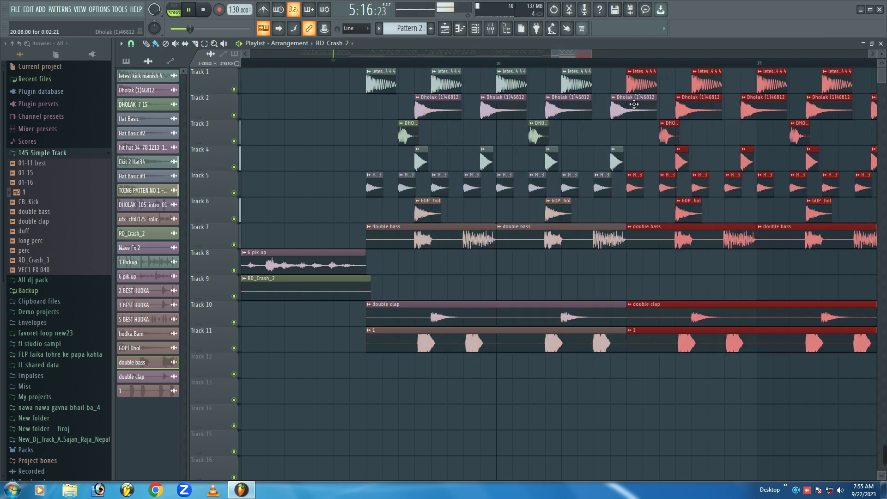
left_click_drag(590, 53, 688, 53)
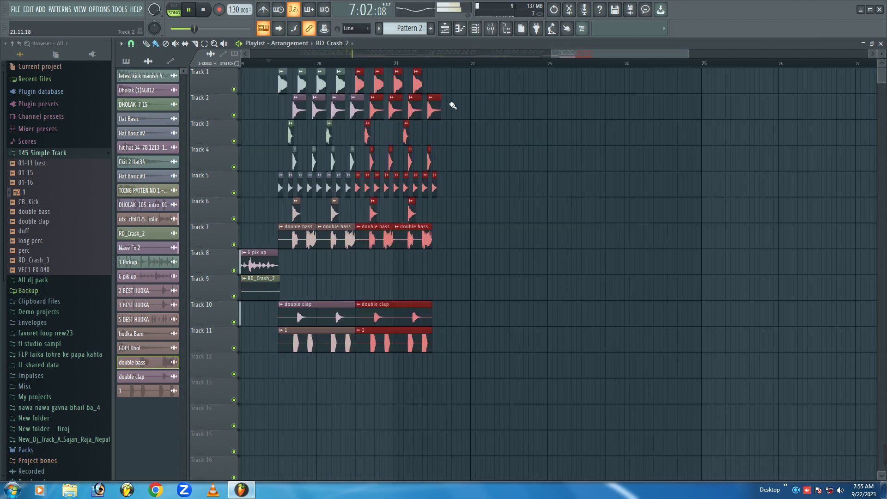
key("ctrl+b")
key("ctrl+b")
key("ctrl+z")
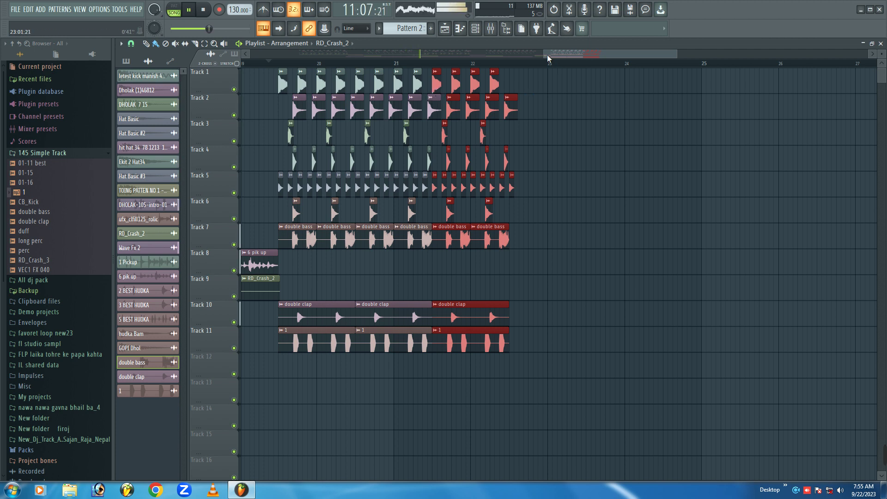
Add a quick fade out to the 6 pik up sample used at 14:09 on Track 8 and play from 14:09
left_click_drag(544, 56, 289, 51)
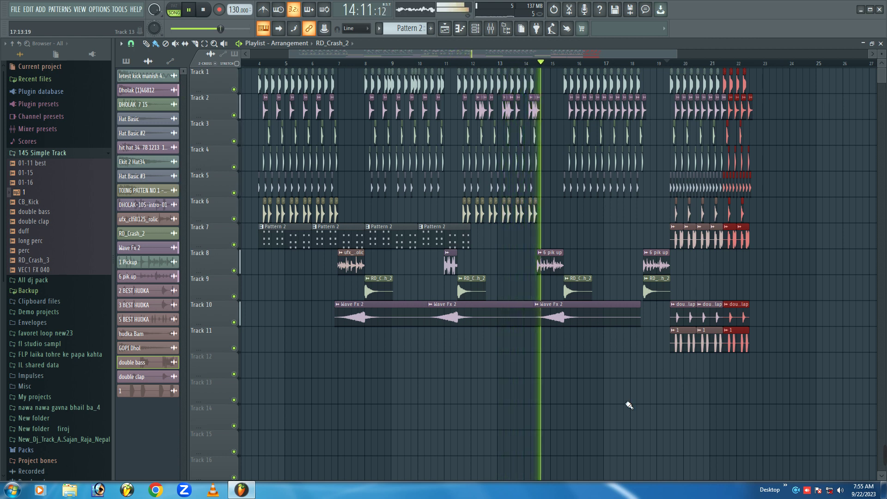
key("space")
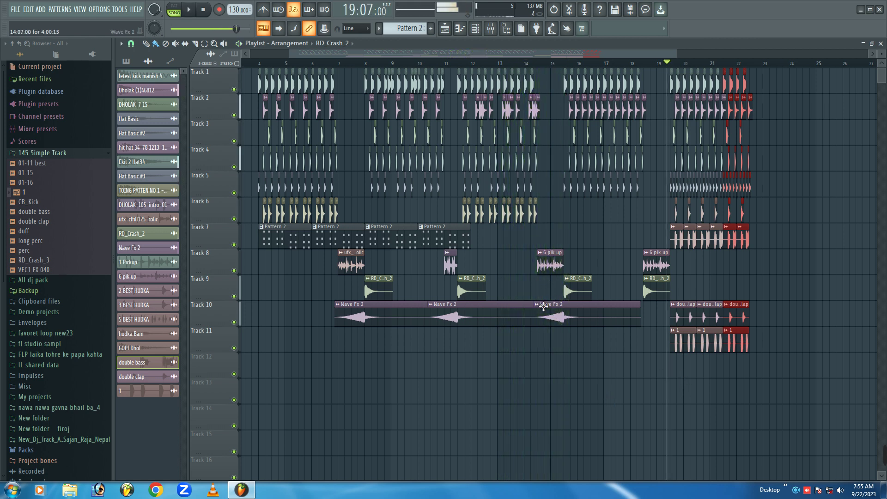
scroll(546, 68, "up", 6)
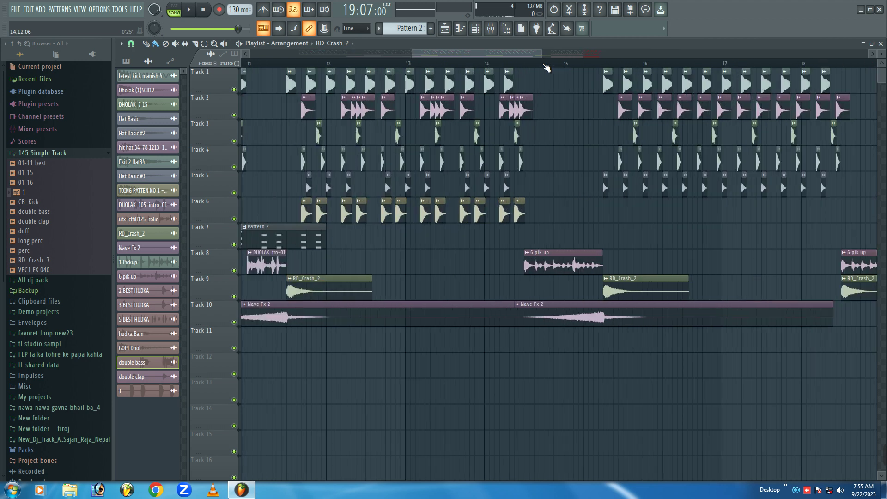
double_click(548, 263)
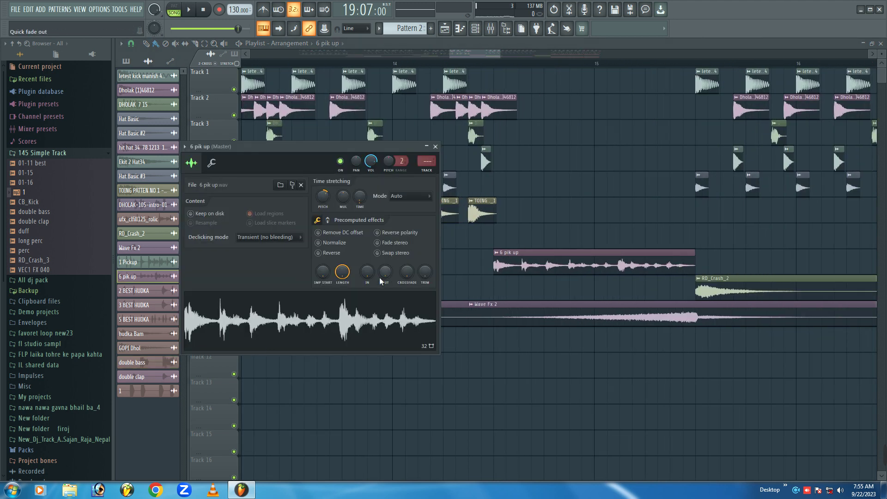
scroll(384, 273, "up", 5)
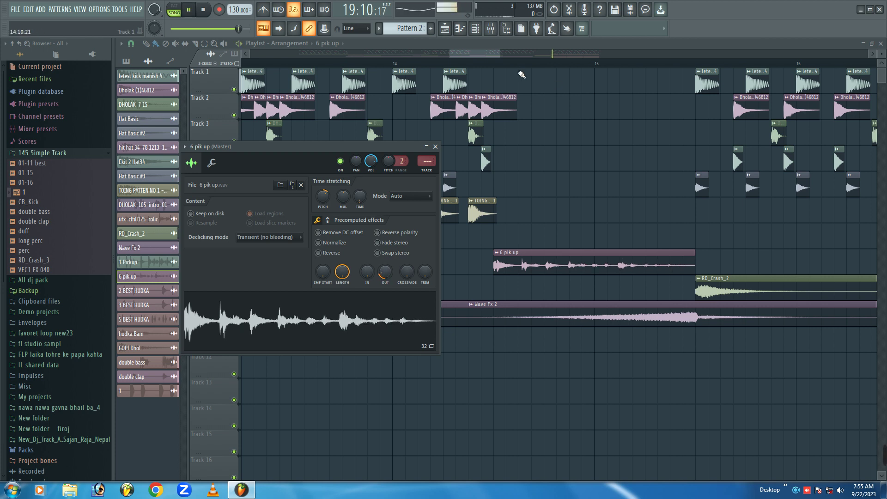
left_click(493, 63)
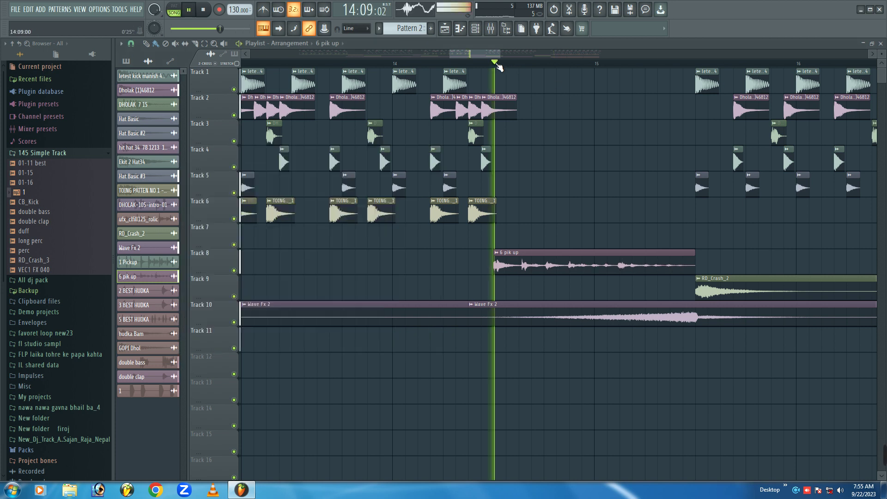
Reduce the 6 pik up sample's quick fade out, reset it, and play the passage from 14:07 and 14:01
double_click(564, 258)
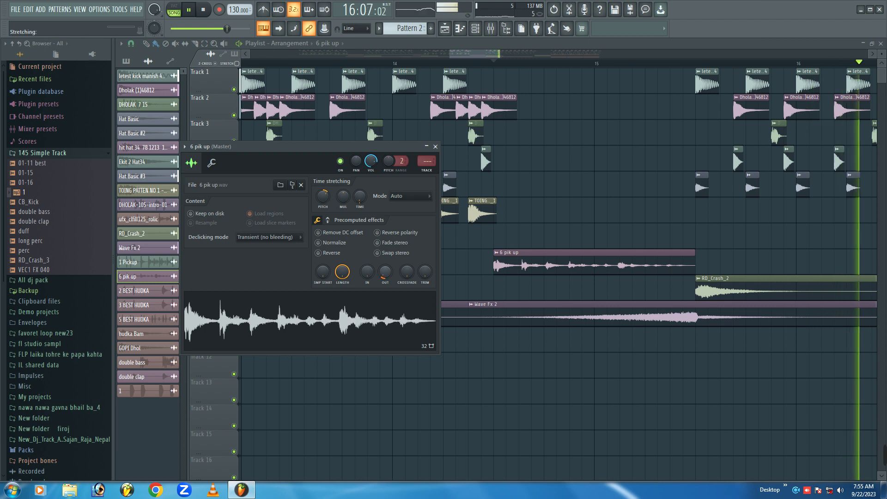
left_click(475, 66)
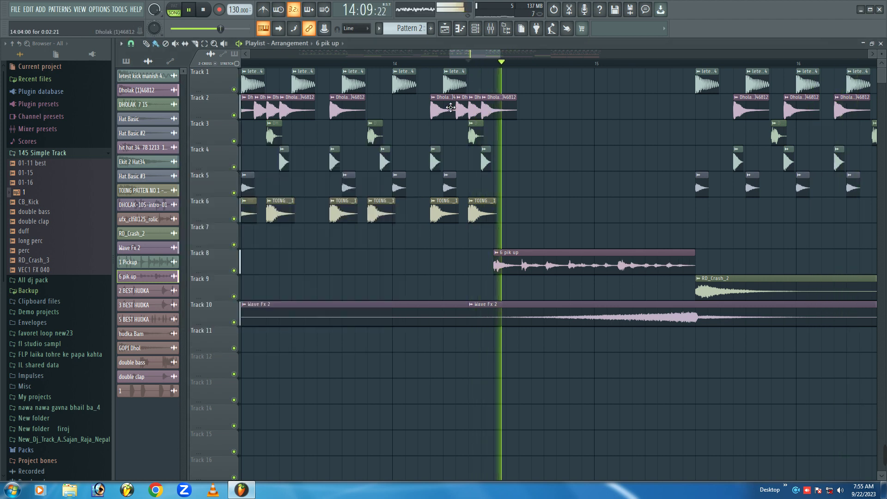
double_click(520, 261)
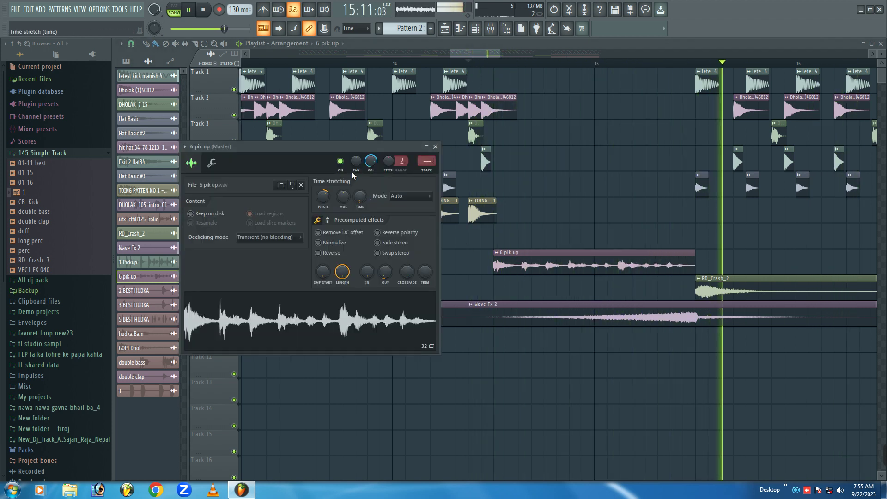
left_click(393, 64)
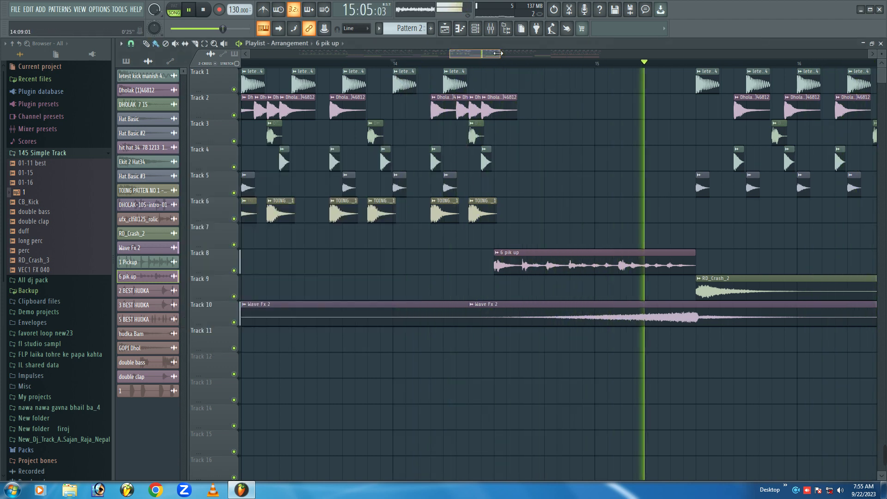
left_click_drag(501, 49, 527, 49)
key("space")
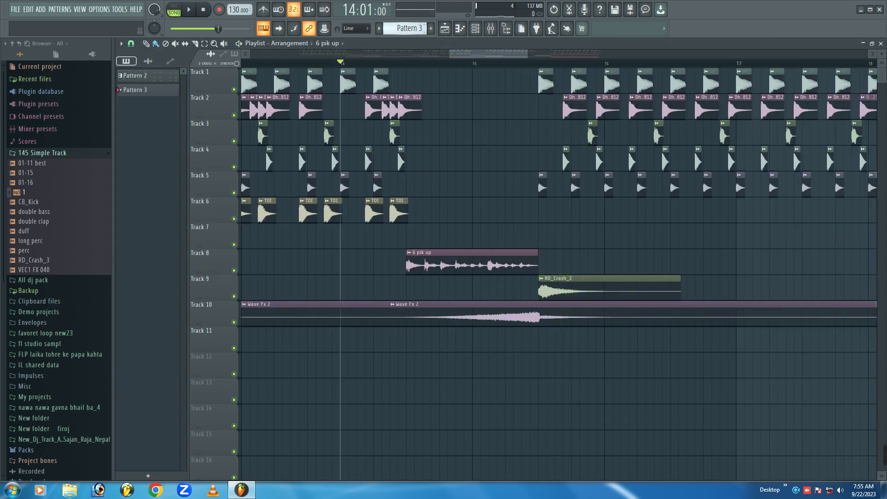
Place four kick clips on Track 1 at 14:09, 14:11, 14:13 and 14:15
scroll(412, 30, "up", 1)
left_click(475, 28)
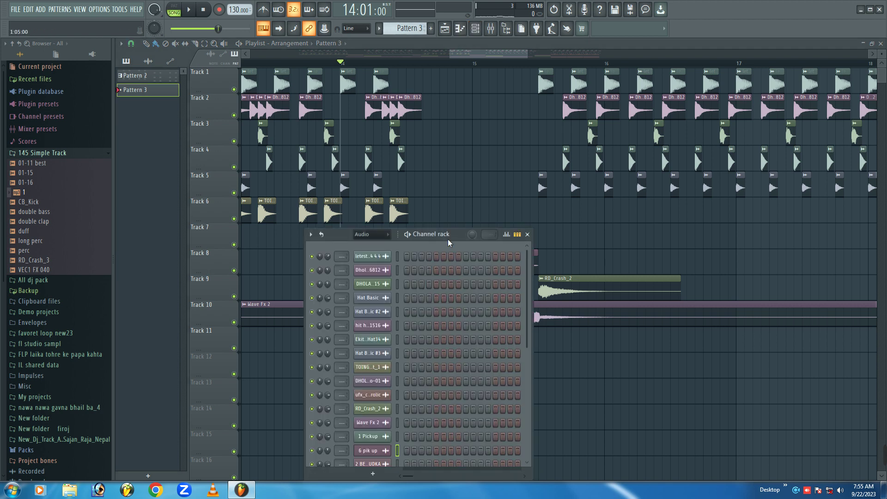
left_click(375, 73)
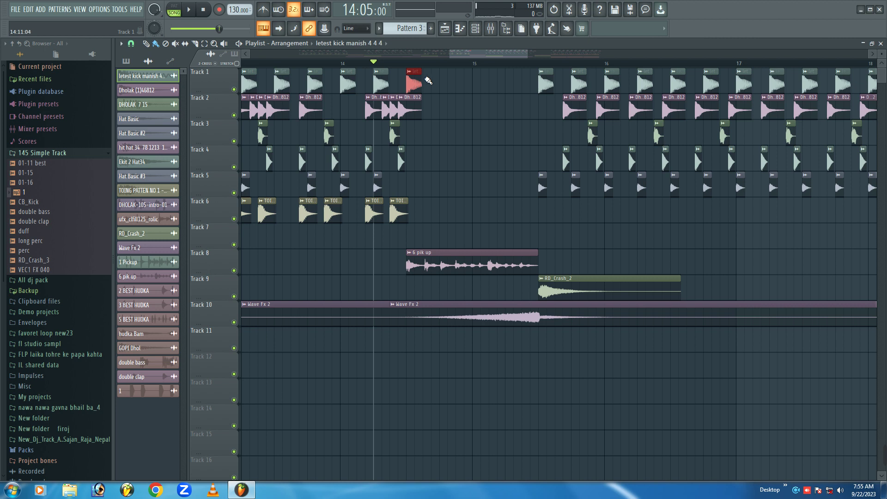
left_click(427, 80)
left_click(443, 80)
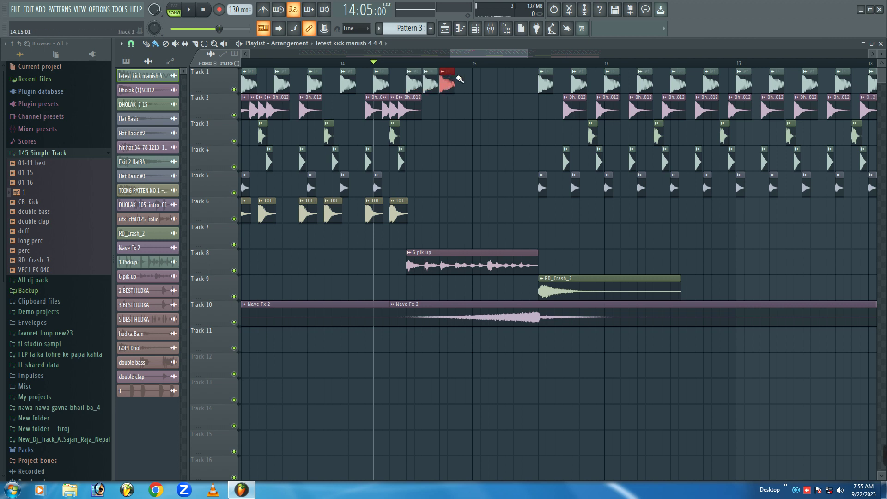
left_click(459, 80)
Build a kick roll with clips at 15:01, 15:03, 15:05, 15:07 on Track 2, 15:02, 15:04, 15:06 on Track 3, and 15:08 on Track 4
scroll(485, 78, "up", 4)
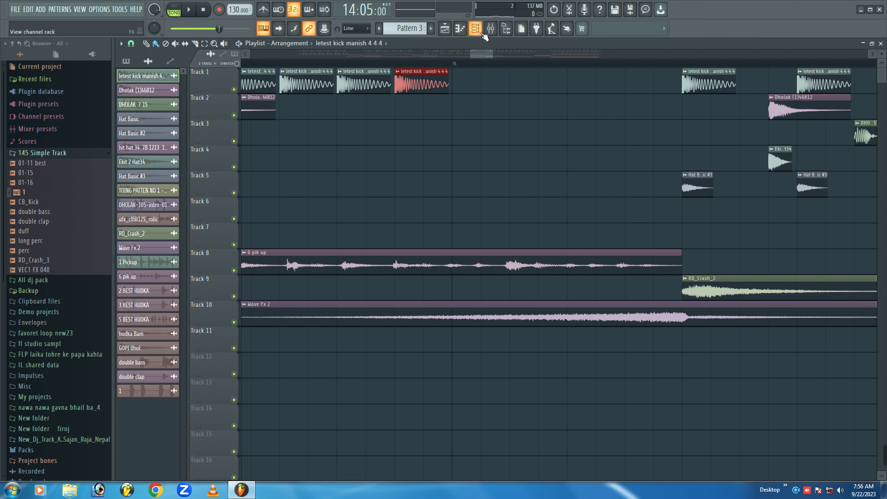
left_click(462, 110)
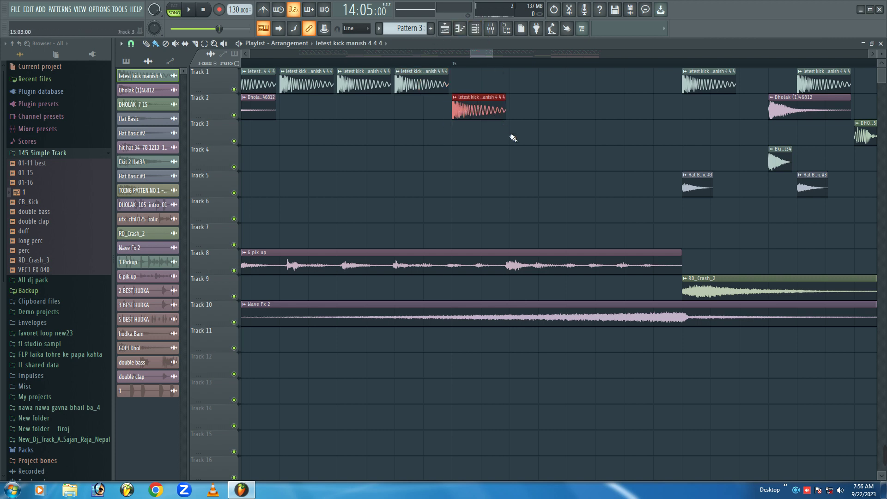
left_click(491, 135)
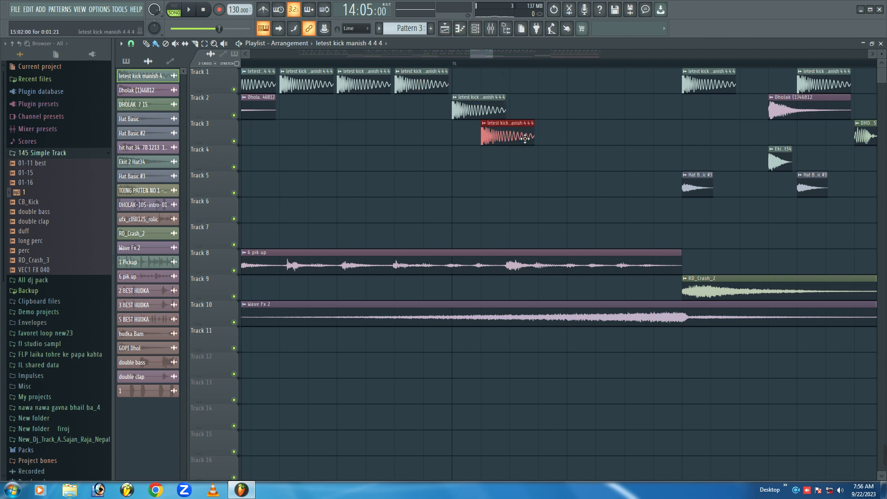
left_click(517, 110)
left_click(572, 112)
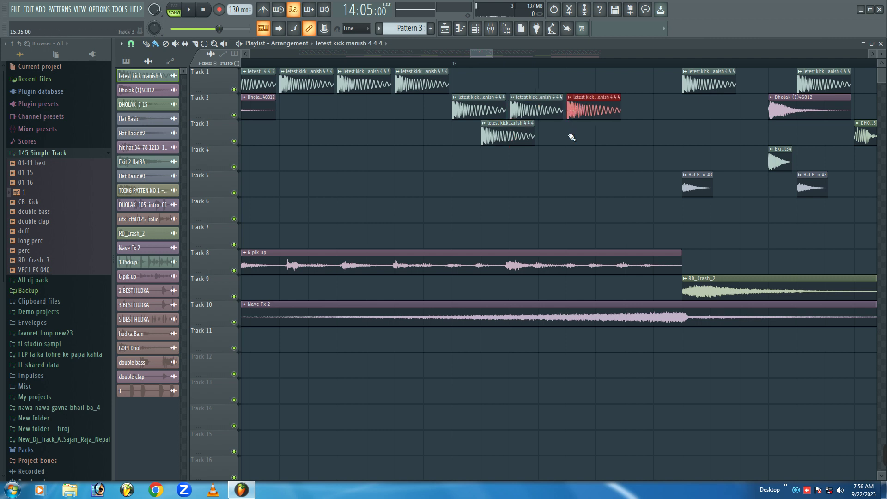
left_click(546, 137)
left_click(605, 135)
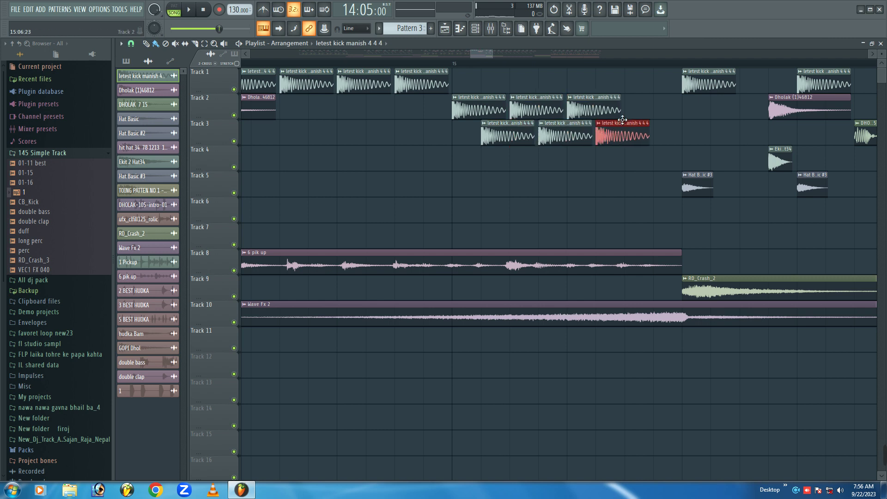
left_click(629, 114)
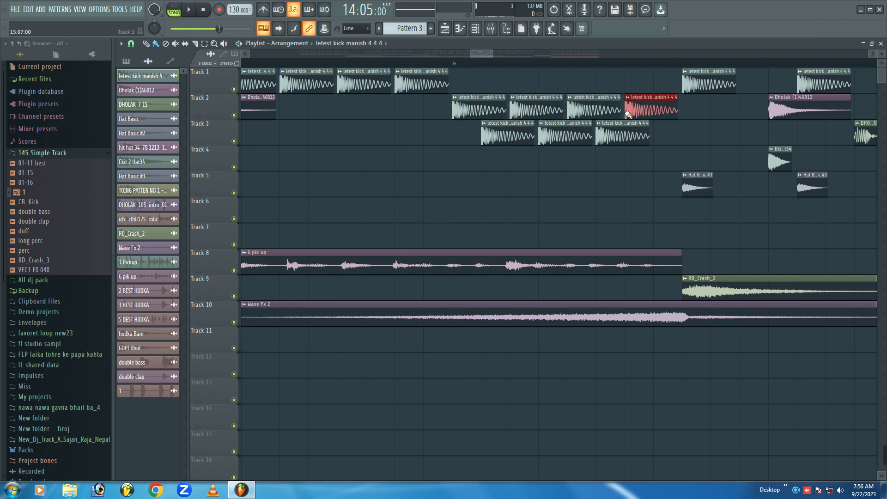
left_click(654, 152)
Play the kick roll and delete the kicks at 14:11 and 14:15 on Track 1 and at 15:04 on Track 3
key("space")
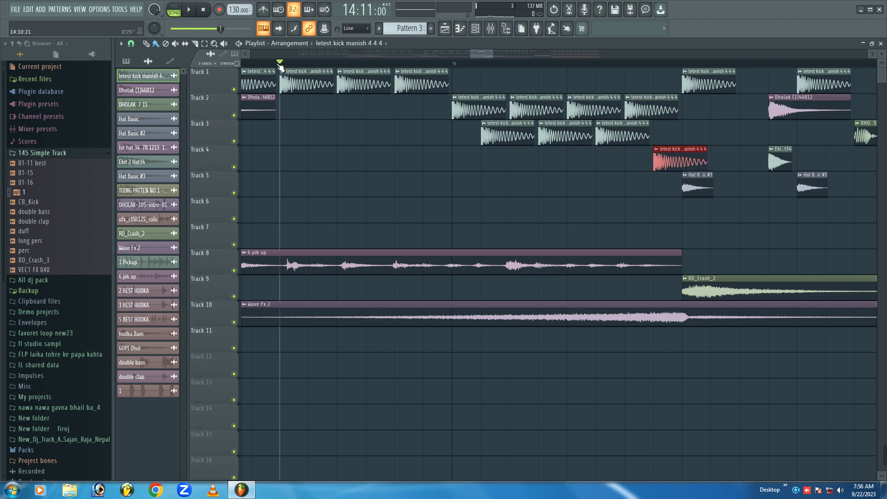
left_click_drag(490, 54, 434, 54)
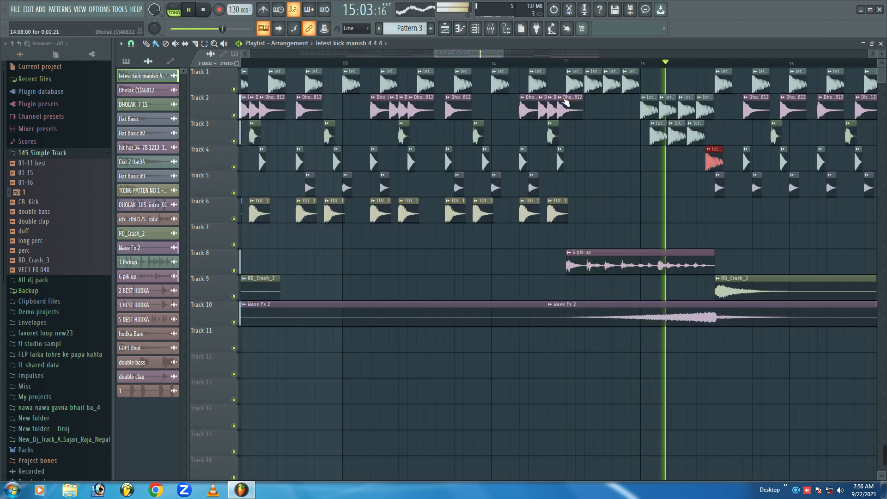
right_click(592, 83)
right_click(628, 84)
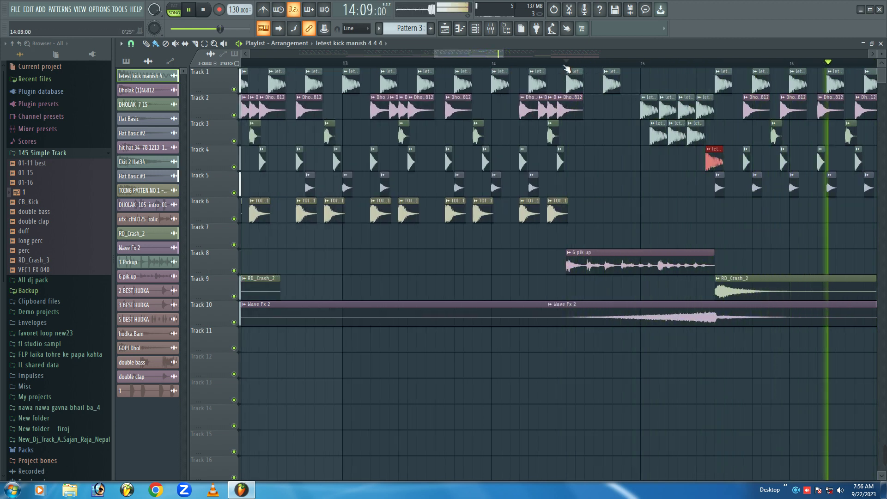
right_click(677, 135)
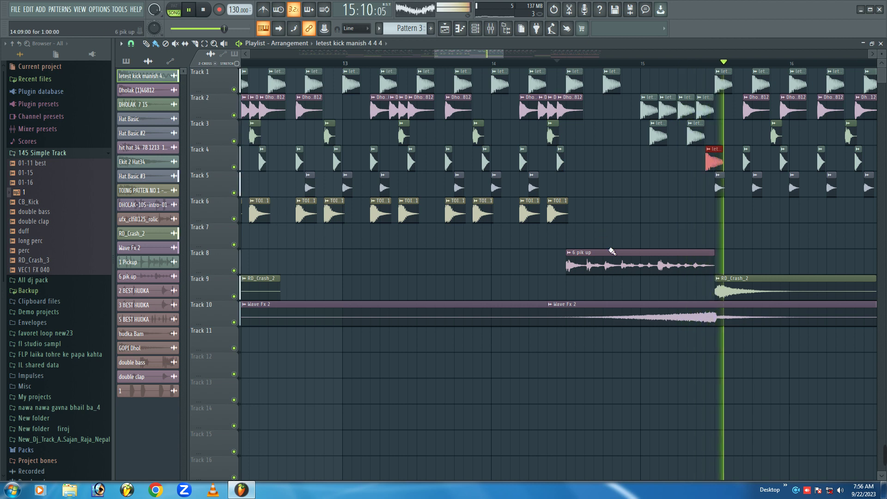
Delete the 6 pik up clip at 14:09 on Track 8 and try an extra kick at 14:11 on Track 3 before removing it
right_click(577, 264)
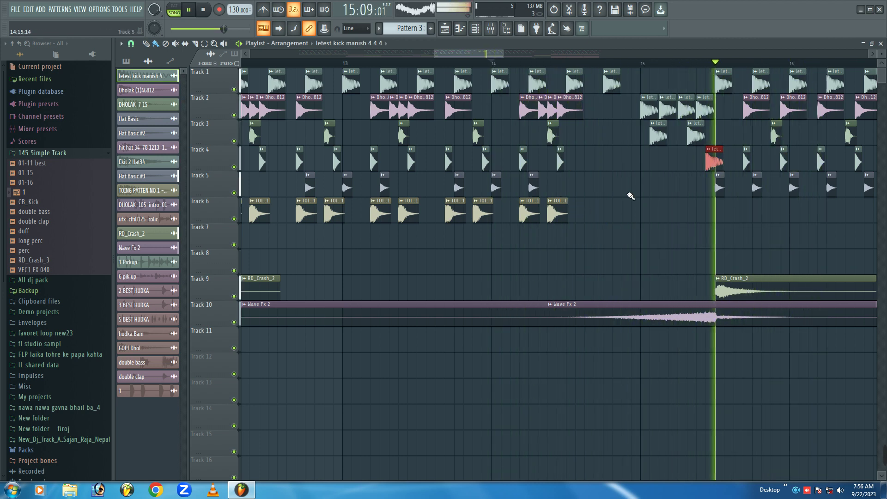
left_click(591, 134)
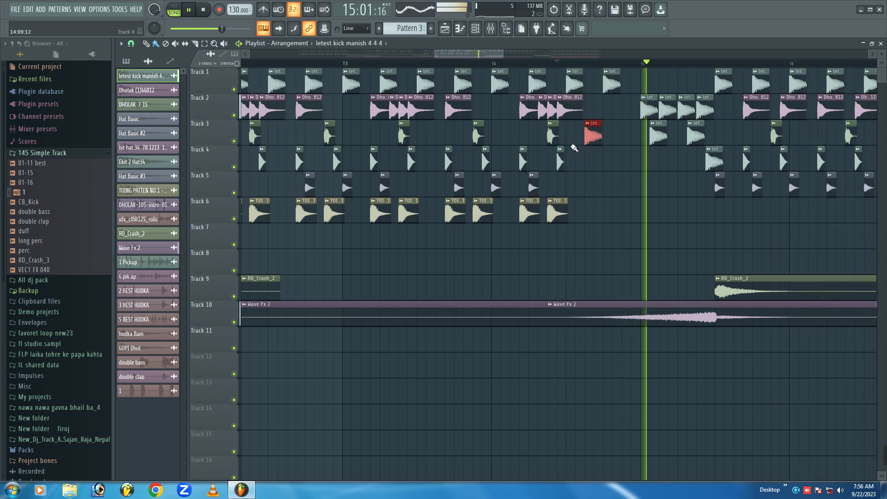
right_click(598, 133)
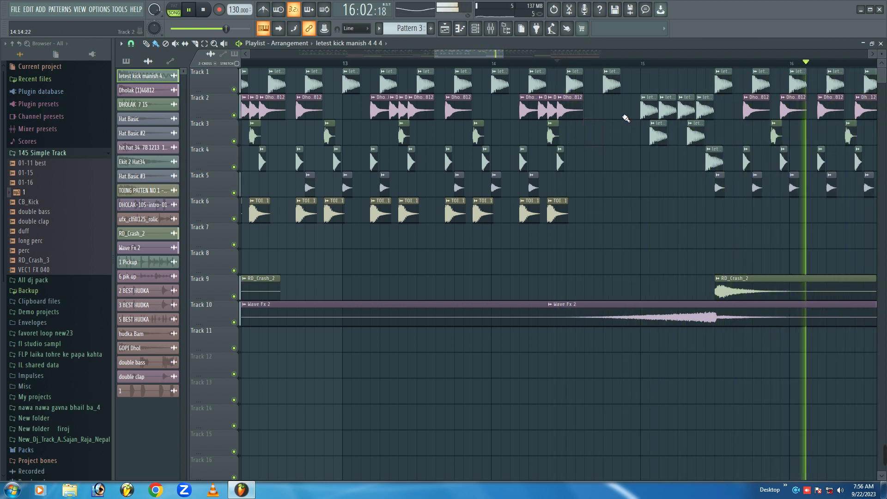
key("space")
scroll(540, 65, "down", 1)
scroll(541, 65, "down", 3)
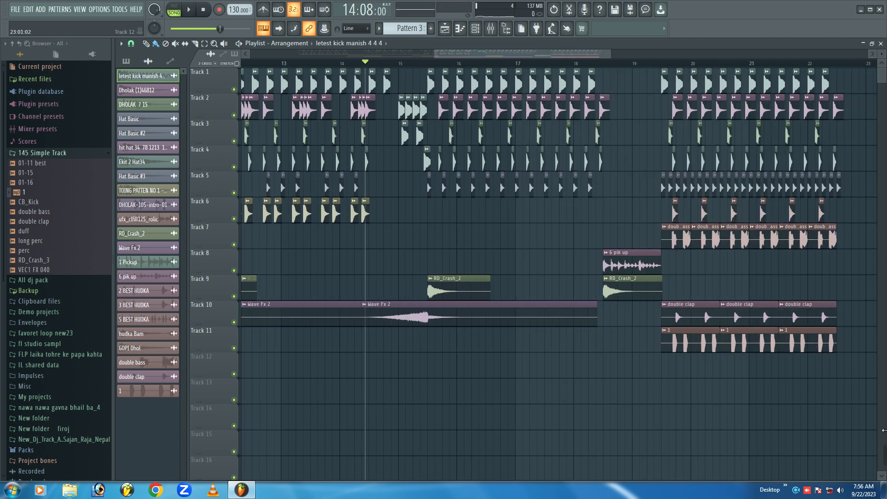
mouse_move(886, 455)
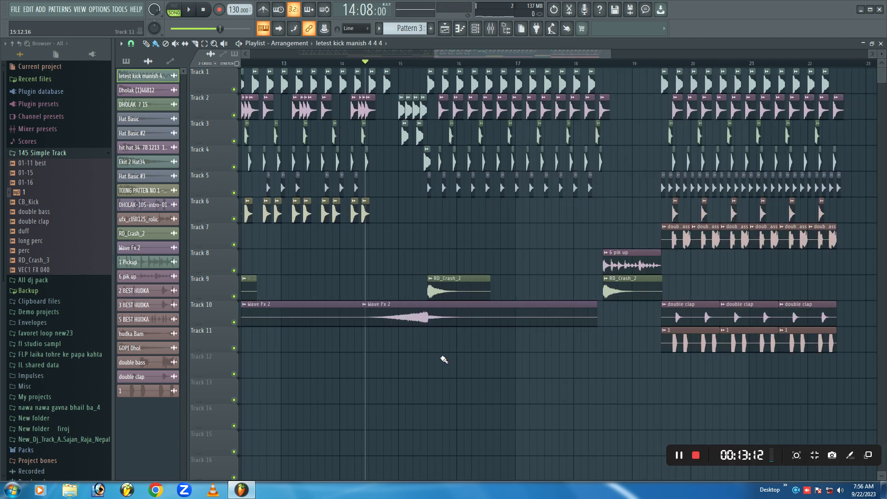
Audition hudka, dhol and Drop samples from the fl studio sampl folder
left_click_drag(432, 54, 284, 55)
left_click(276, 64)
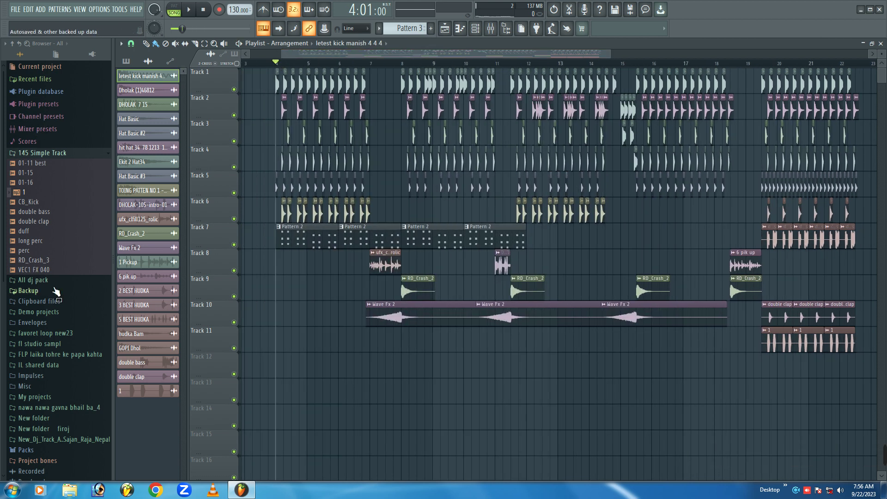
left_click(45, 346)
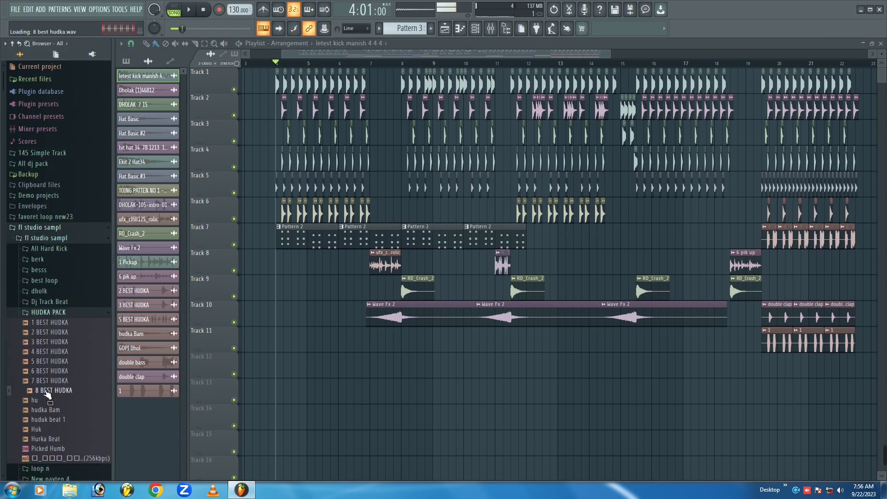
left_click(48, 439)
scroll(46, 415, "down", 12)
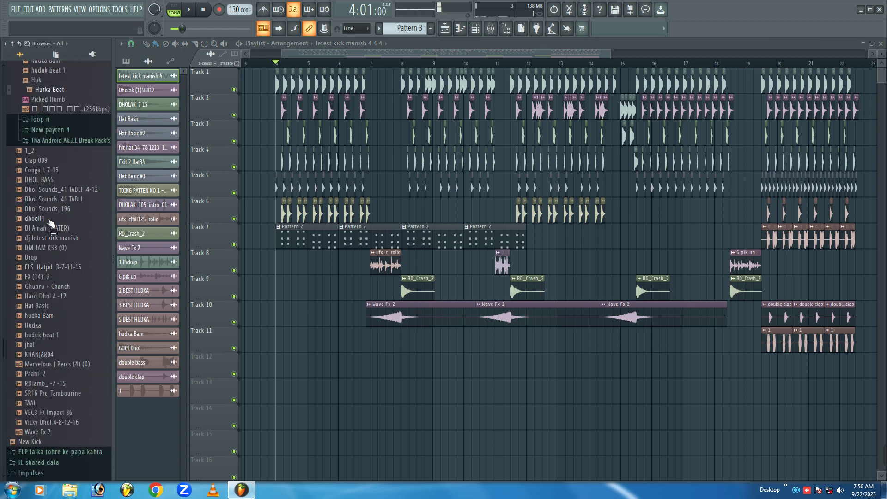
left_click(42, 238)
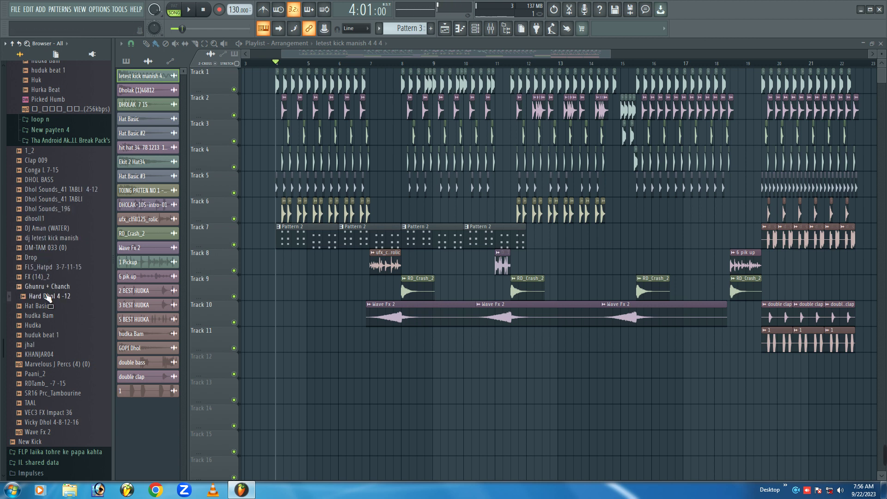
left_click(40, 259)
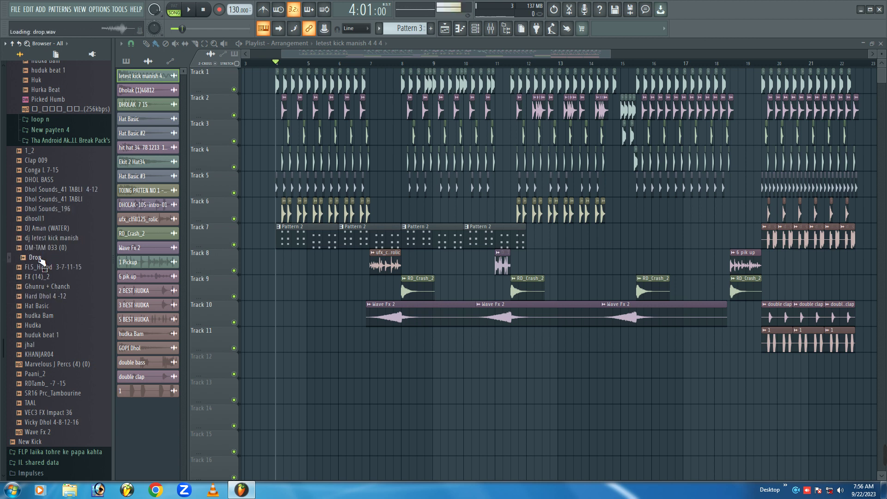
Add the Drop sample to Track 11 with clips at 8:04, 8:07, 8:12 and 8:15
left_click_drag(40, 260, 425, 342)
left_click_drag(441, 346, 418, 339)
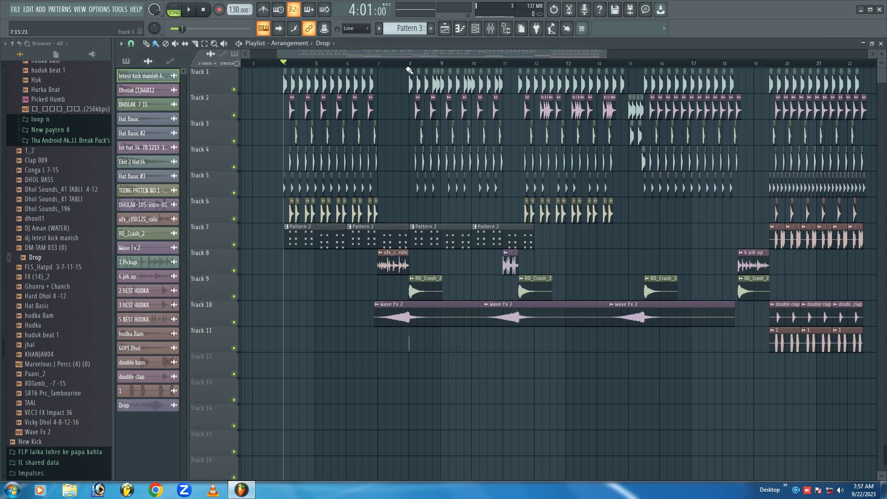
scroll(411, 341, "up", 4)
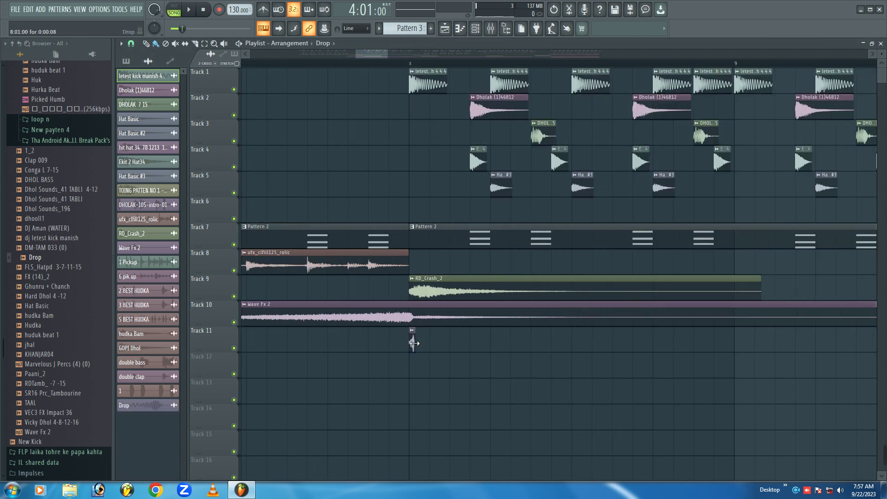
left_click_drag(413, 343, 473, 340)
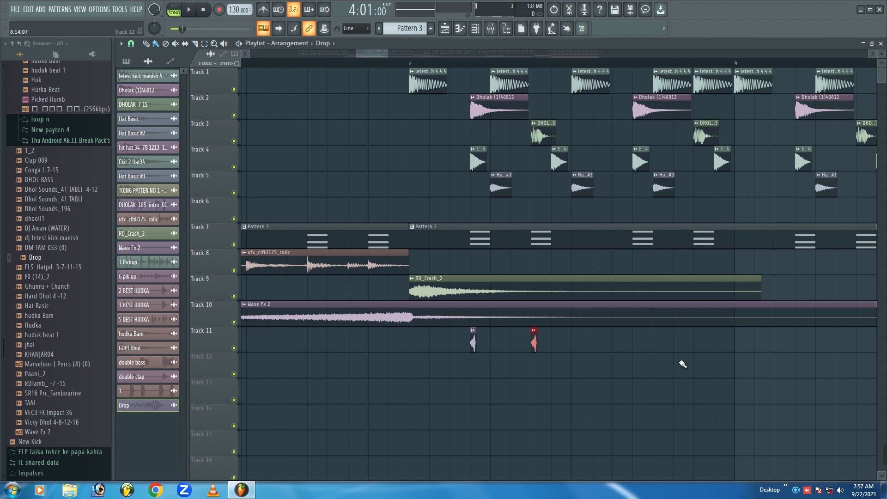
left_click(642, 342)
left_click(696, 342)
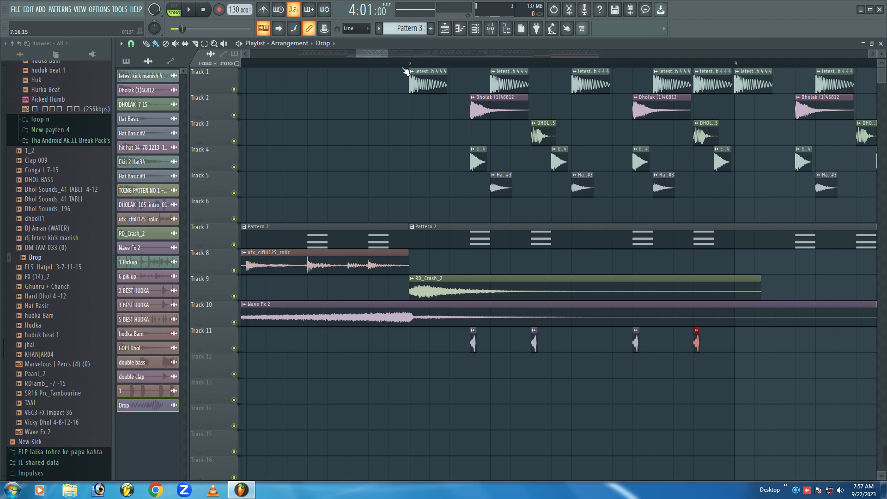
Play the Drop hits in bar 8 and move all four clips from Track 11 to Track 6
left_click(396, 64)
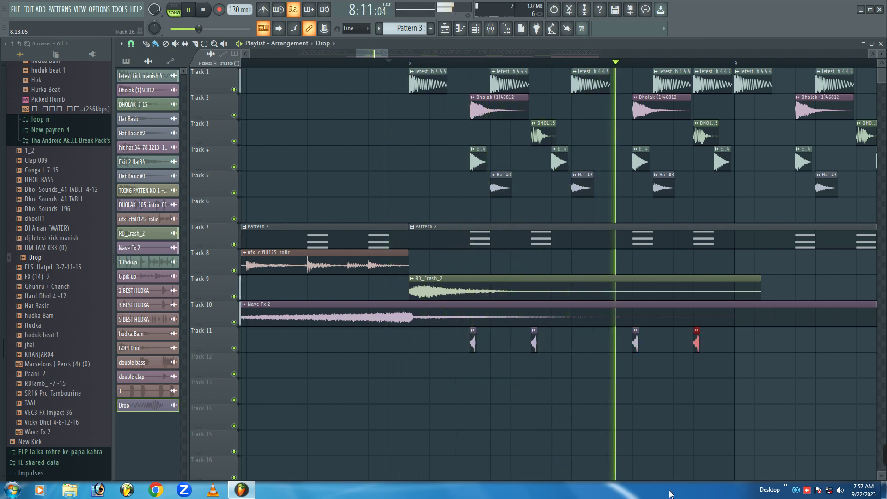
left_click_drag(384, 54, 387, 54)
key("space")
left_click_drag(633, 357, 436, 216)
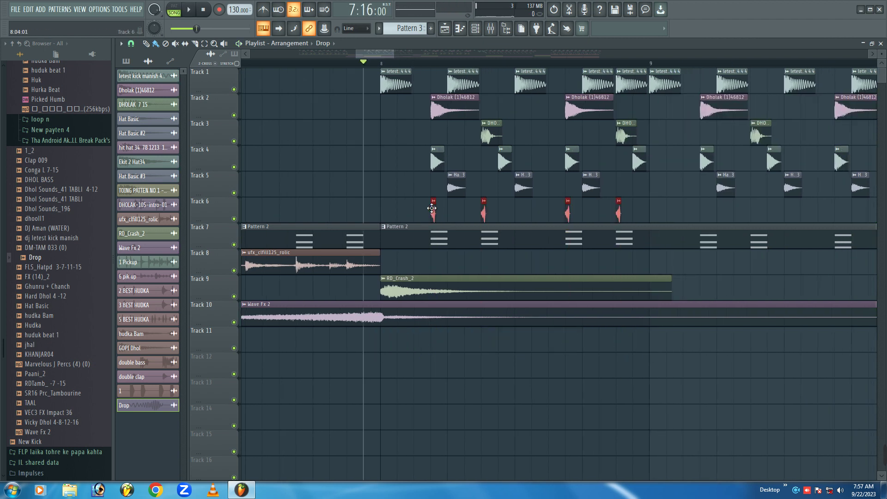
Repeat the four Drop clips on Track 6 in bars 9 and 10 and play the section
left_click_drag(394, 56, 432, 54)
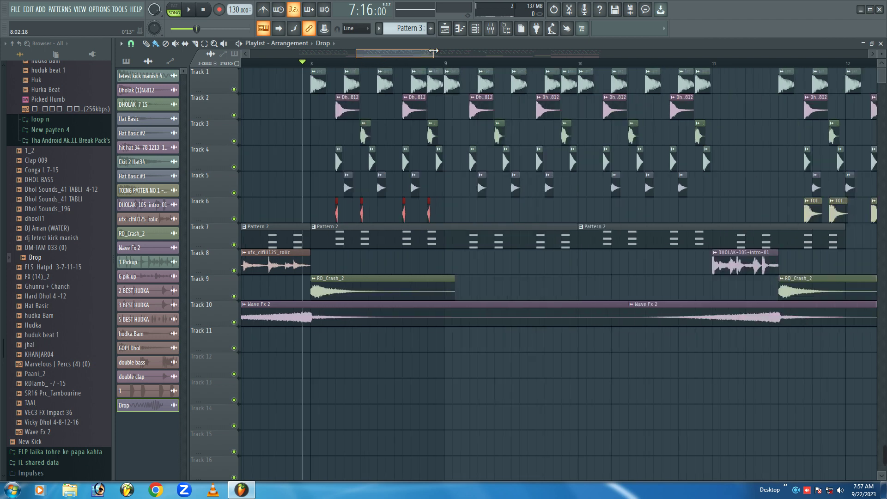
left_click_drag(445, 213, 598, 218)
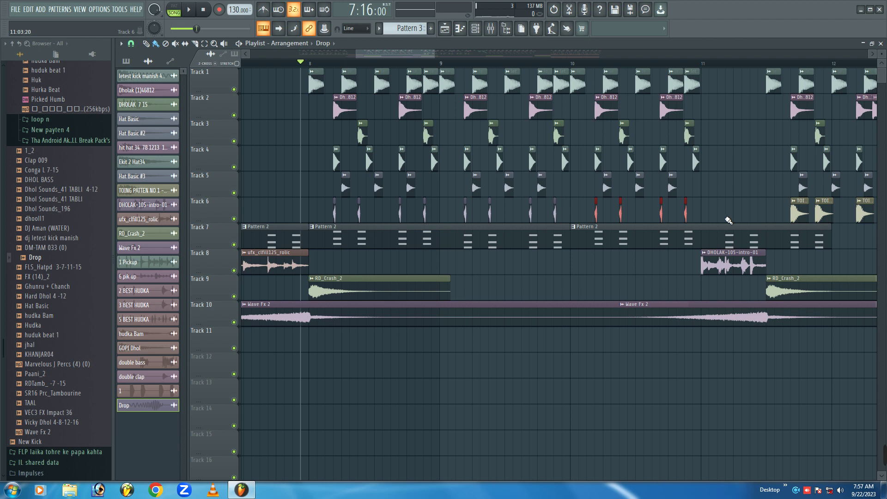
left_click(284, 62)
key("space")
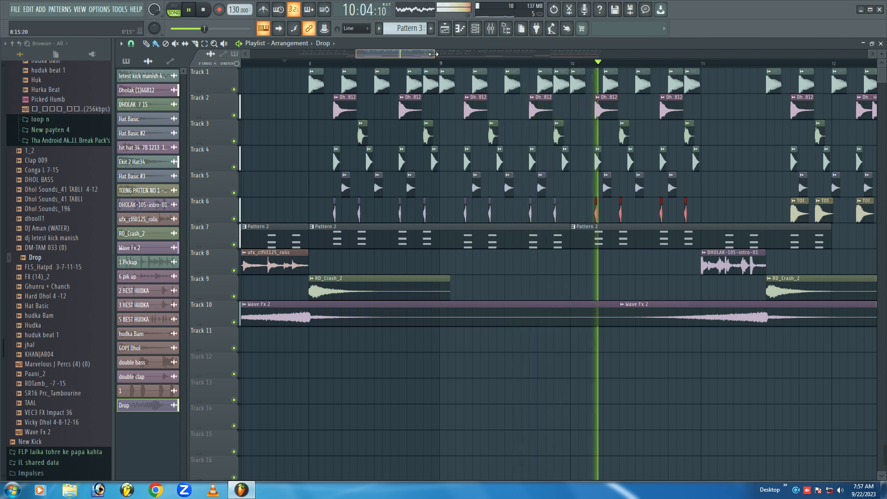
Duplicate Pattern 2 on Track 7 at bars 12, 14 and 16
left_click_drag(434, 54, 582, 54)
left_click(456, 249)
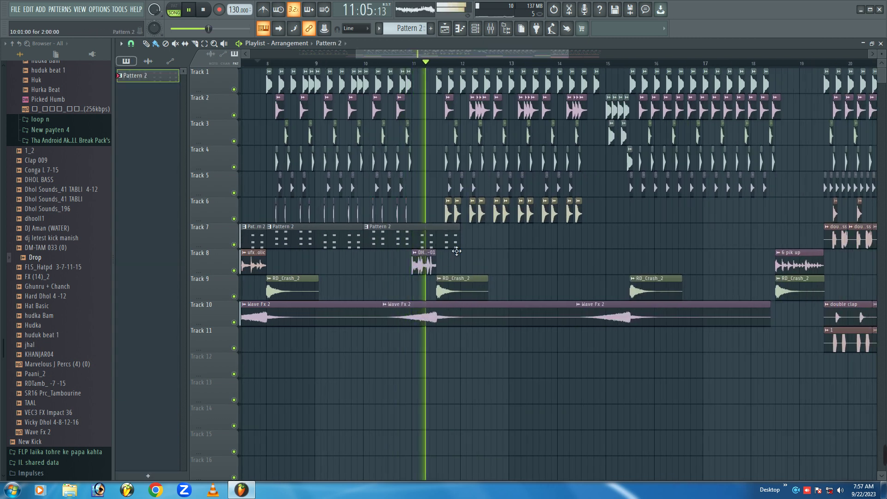
left_click_drag(456, 251, 808, 243)
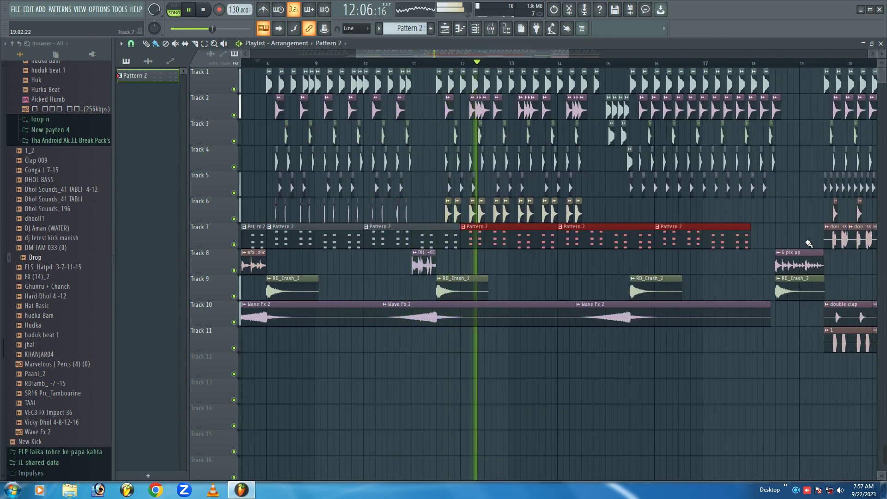
Place another Pattern 2 clip on Track 12 at bar 18 and play through to that section
left_click(778, 363)
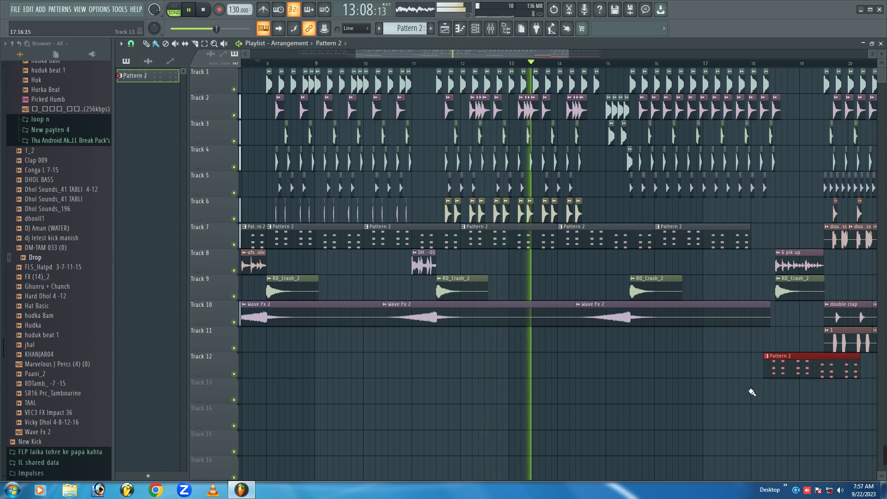
left_click_drag(783, 365, 771, 344)
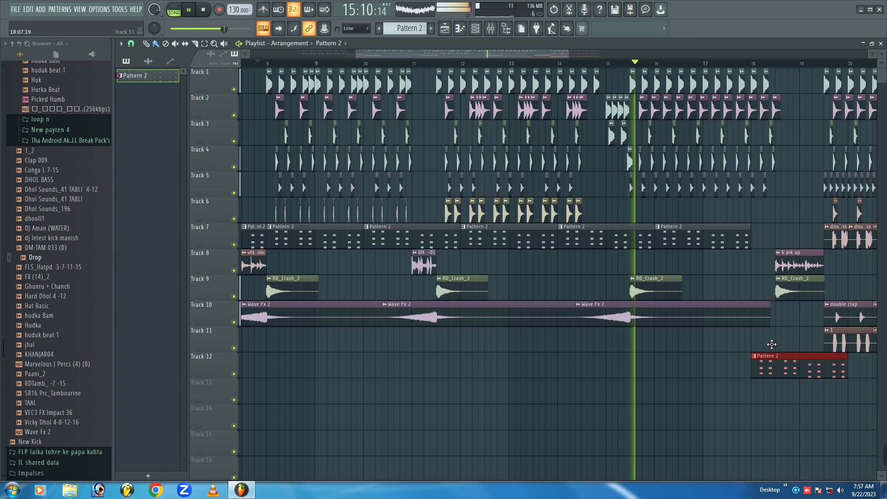
left_click_drag(535, 51, 589, 54)
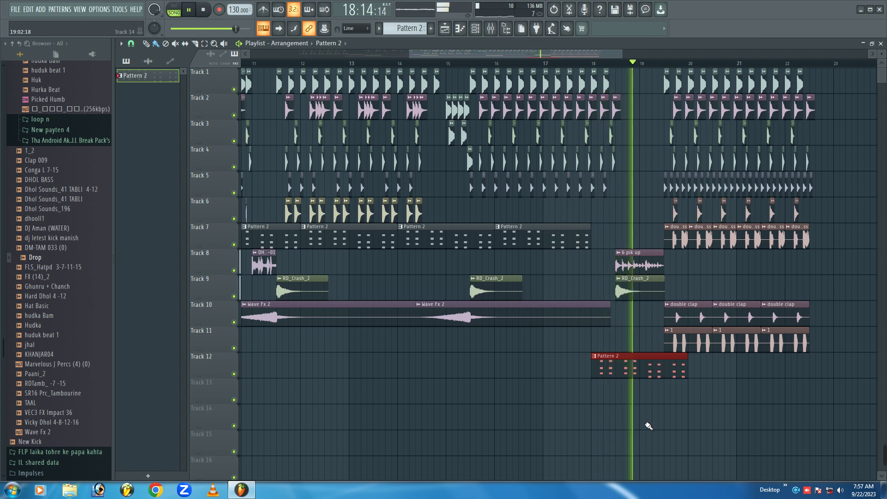
key("space")
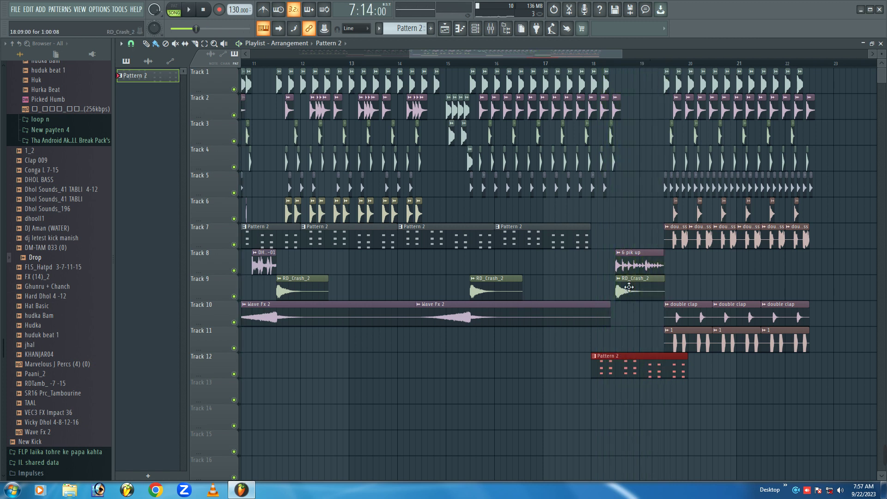
Move the seven Pattern 2 clips from Track 7 down to Track 12, keeping their bar positions
mouse_move(814, 464)
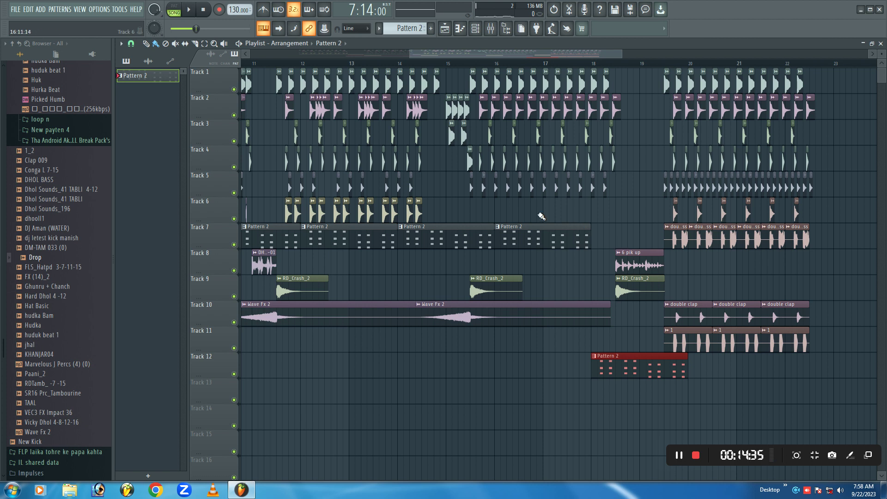
left_click_drag(408, 51, 249, 52)
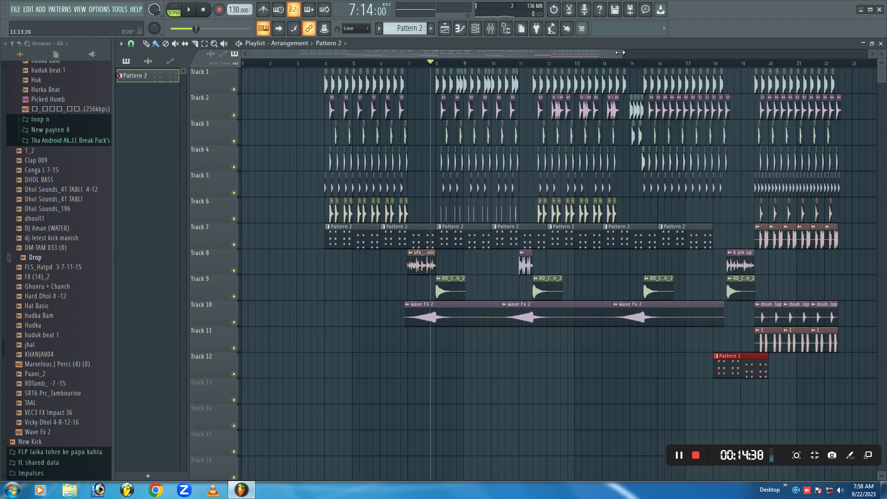
left_click_drag(620, 53, 812, 51)
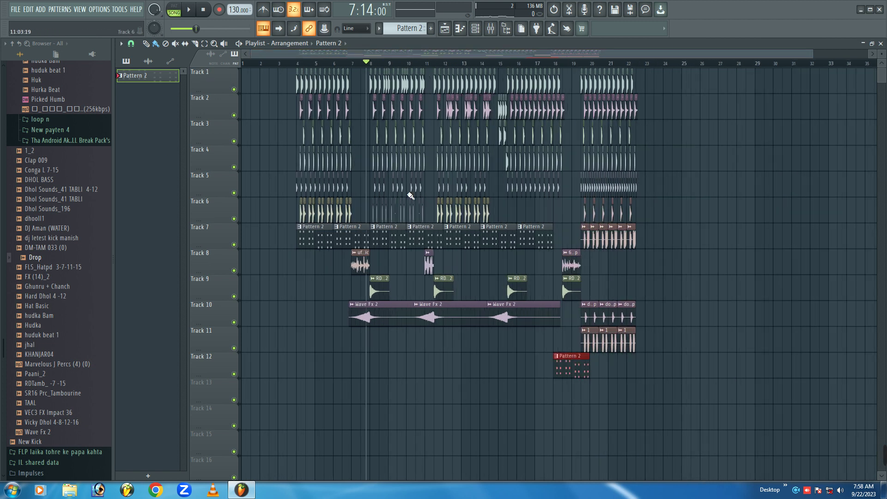
left_click_drag(566, 255, 307, 365)
mouse_move(883, 489)
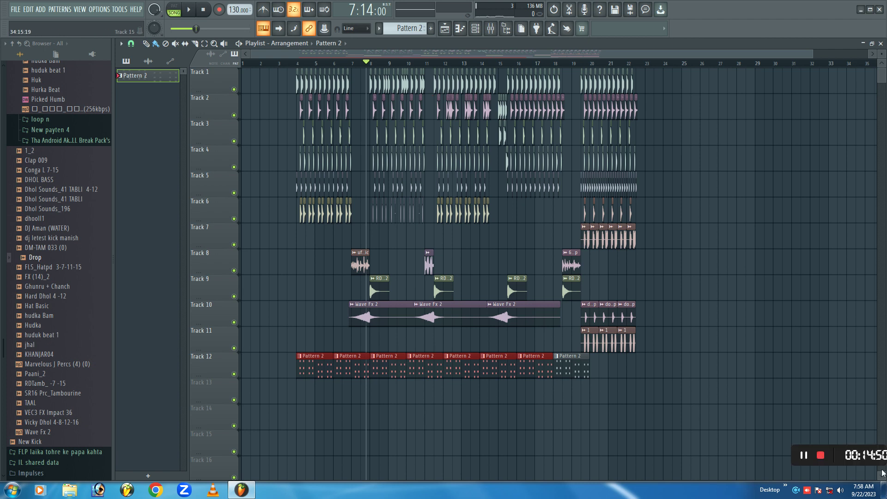